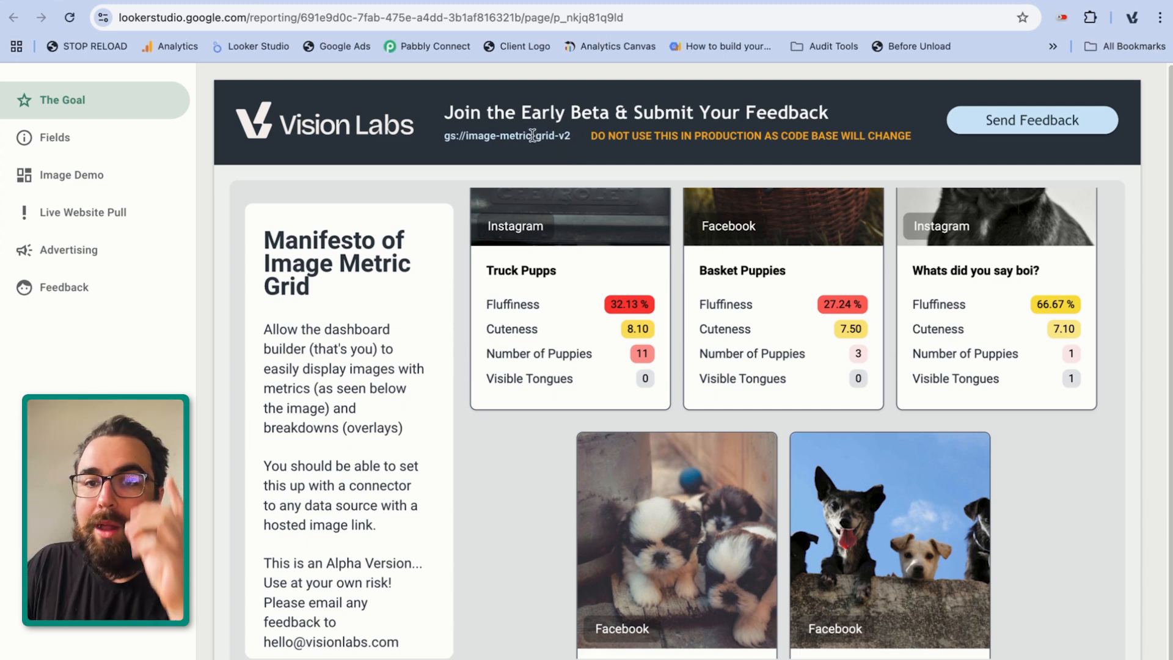
Examine the manifest path and the puppy image cards on The Goal page, including their titles, platform overlays and colour-coded metrics
left_click_drag(554, 135, 446, 134)
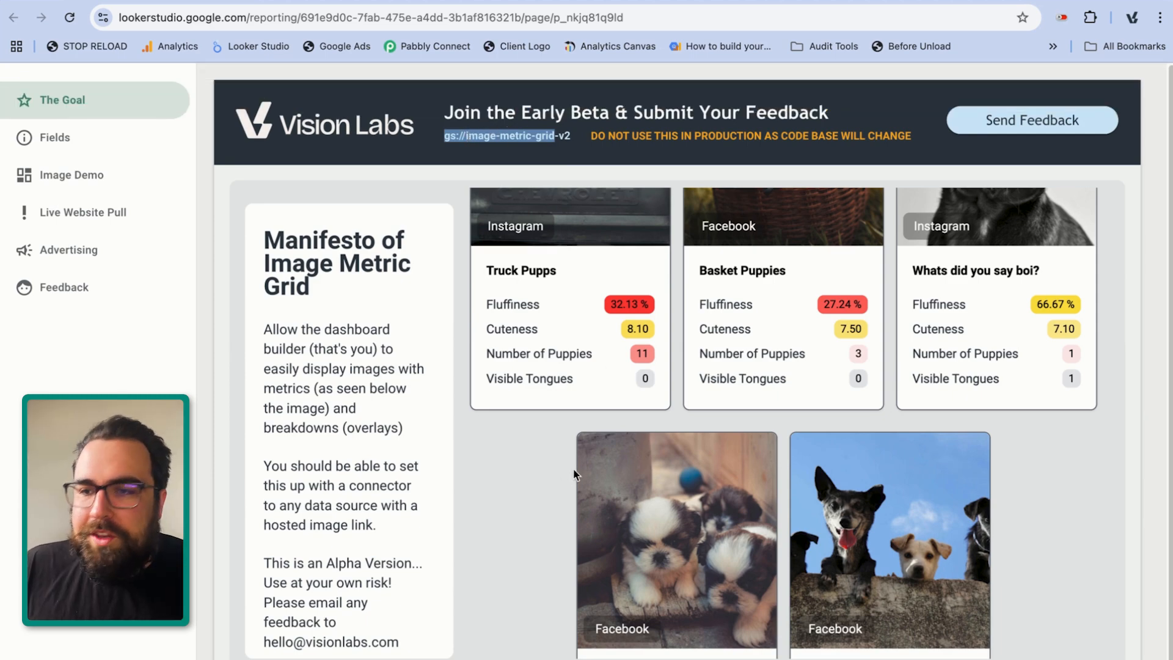
scroll(687, 460, "up", 9)
scroll(672, 462, "down", 5)
scroll(665, 463, "up", 5)
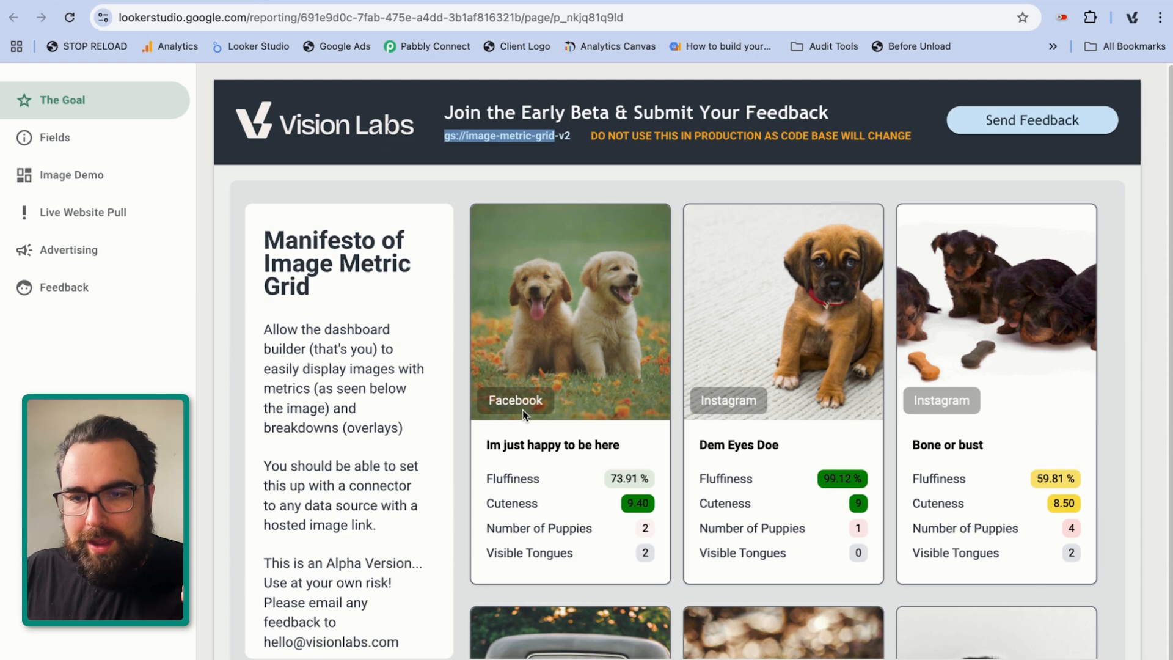
left_click_drag(486, 444, 622, 450)
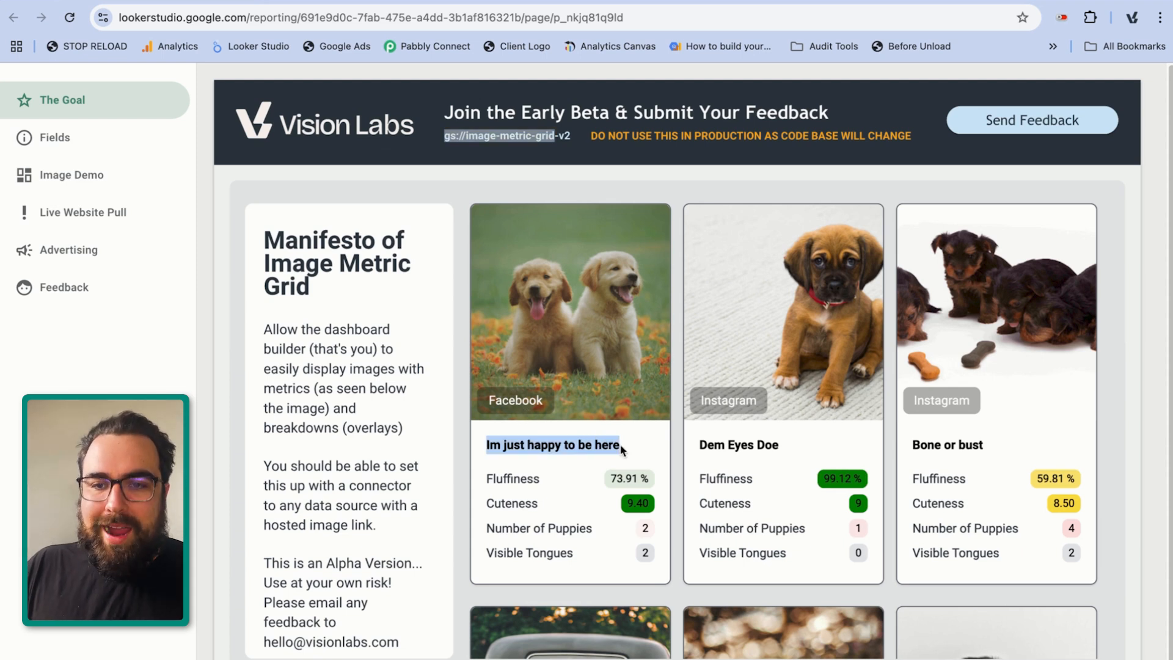
left_click(500, 472)
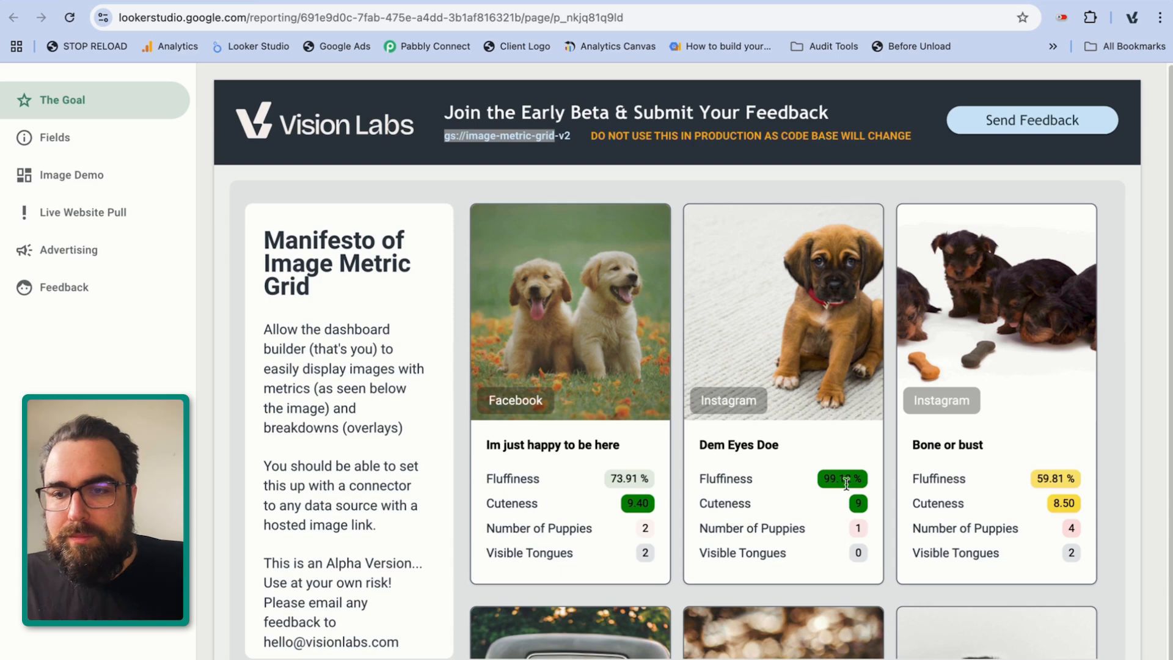
left_click_drag(847, 478, 853, 478)
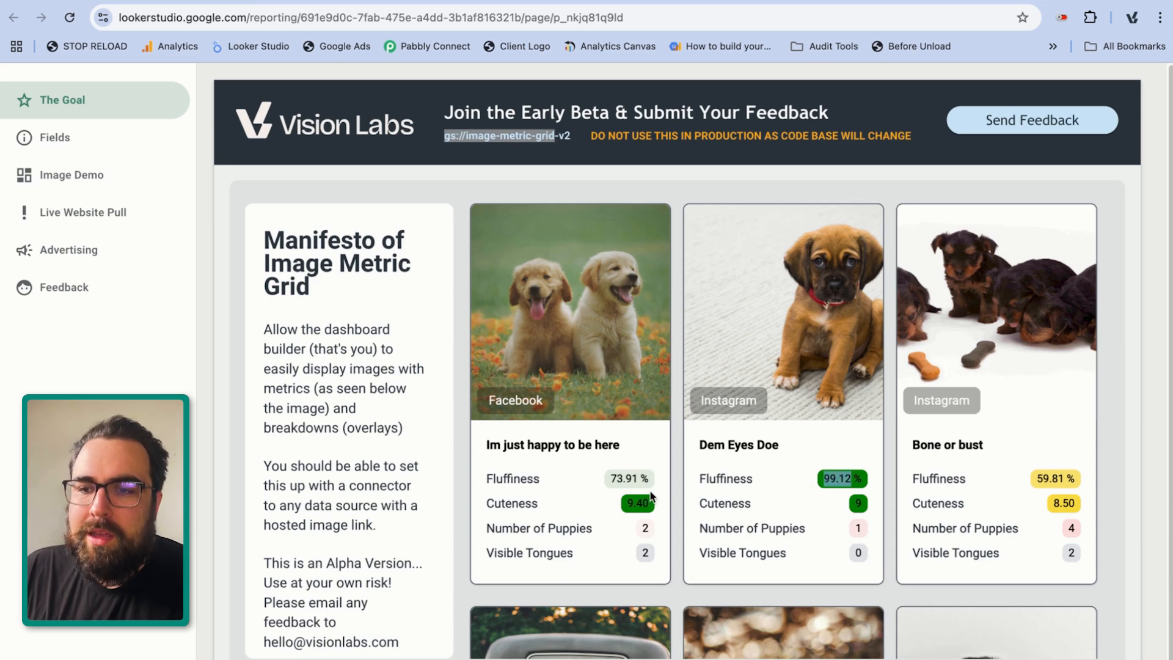
scroll(852, 441, "down", 5)
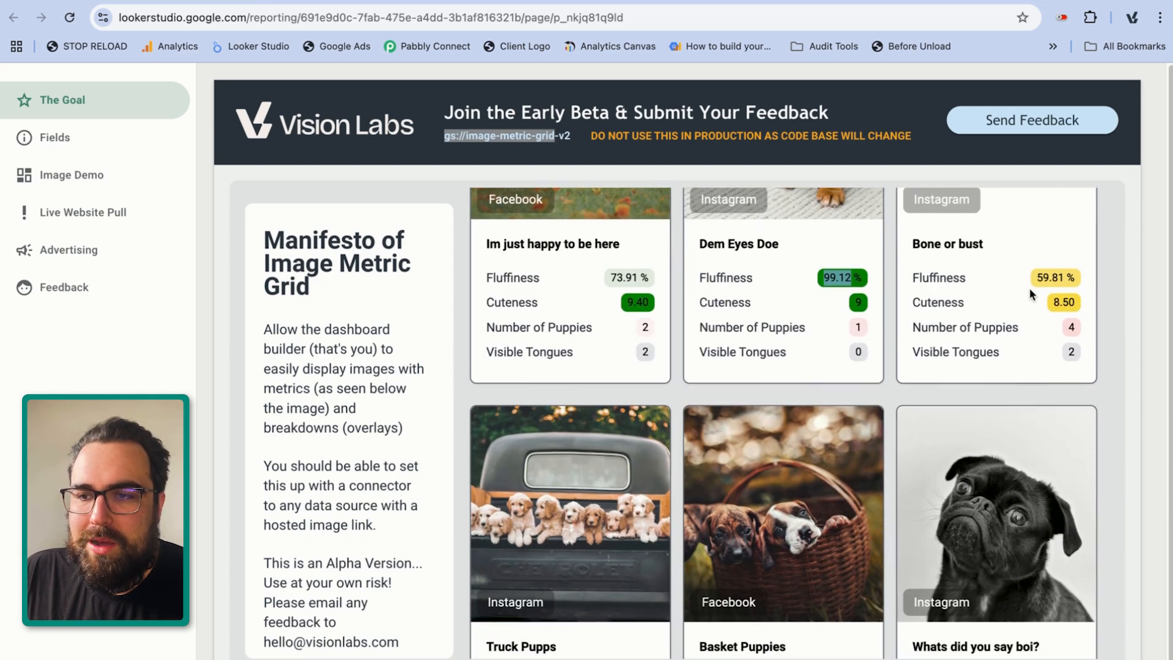
scroll(1002, 333, "down", 4)
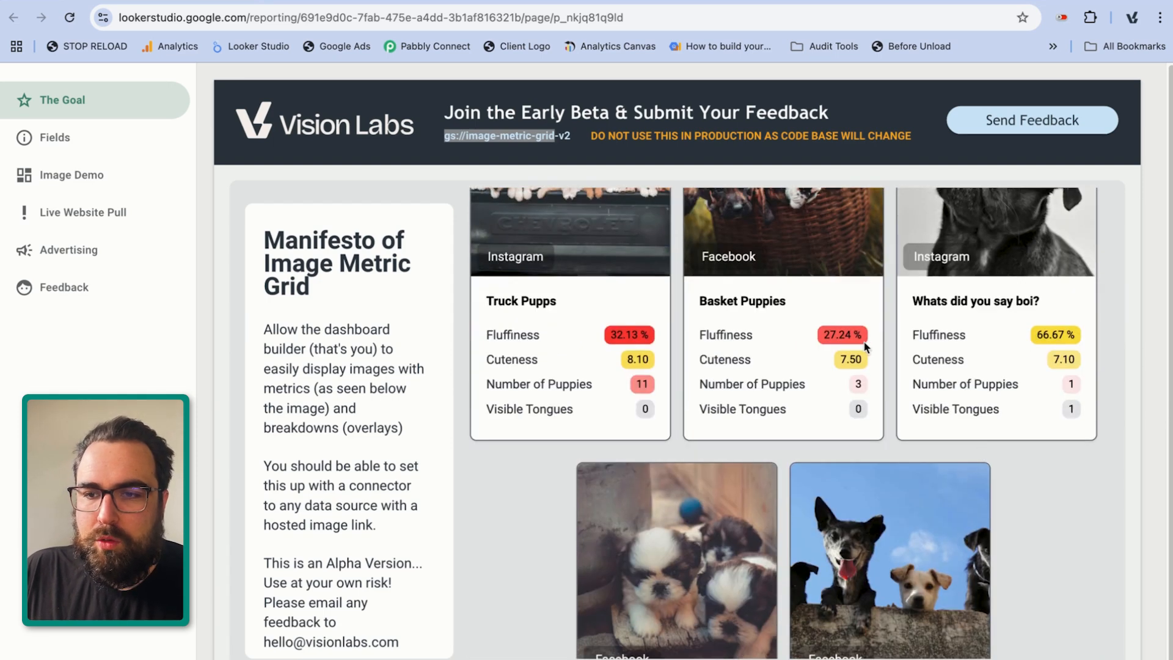
double_click(620, 335)
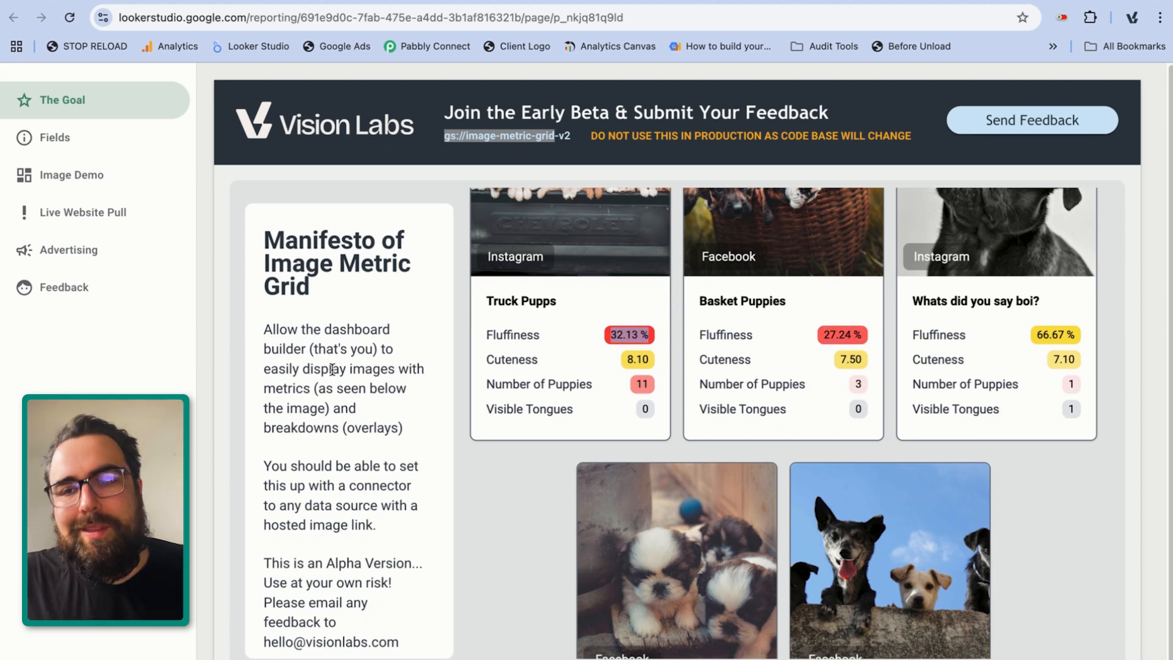
Switch to the Image Metric Grid - Public Demo spreadsheet and preview the hosted image linked in the Basket Puppies row
mouse_move(818, 93)
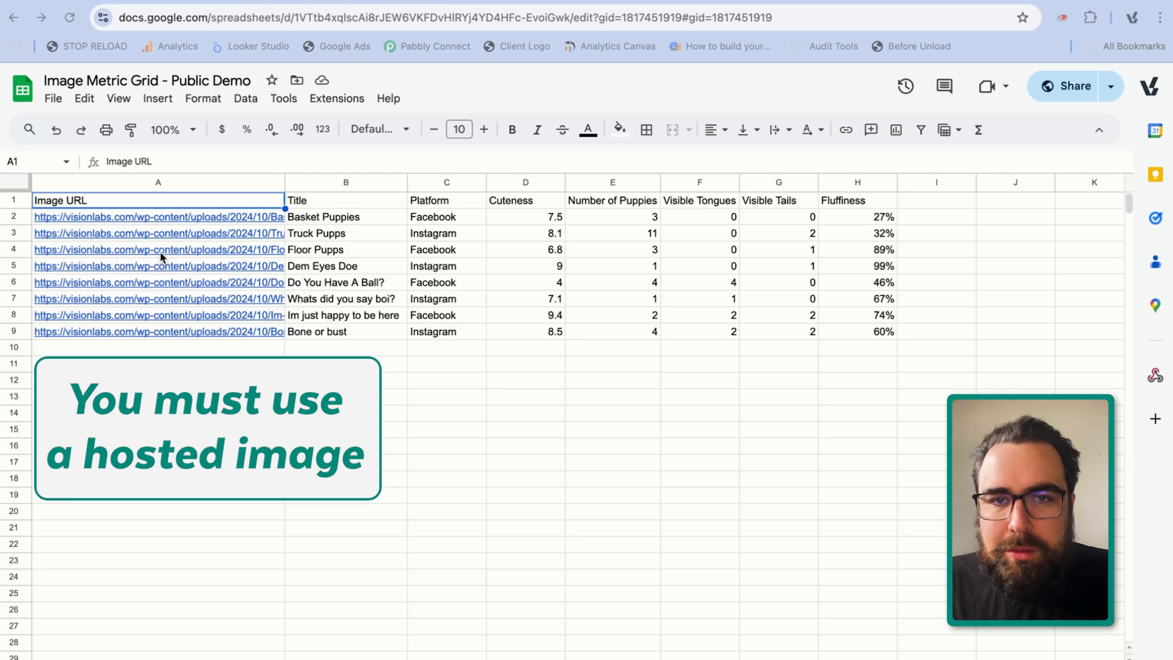
left_click(147, 217)
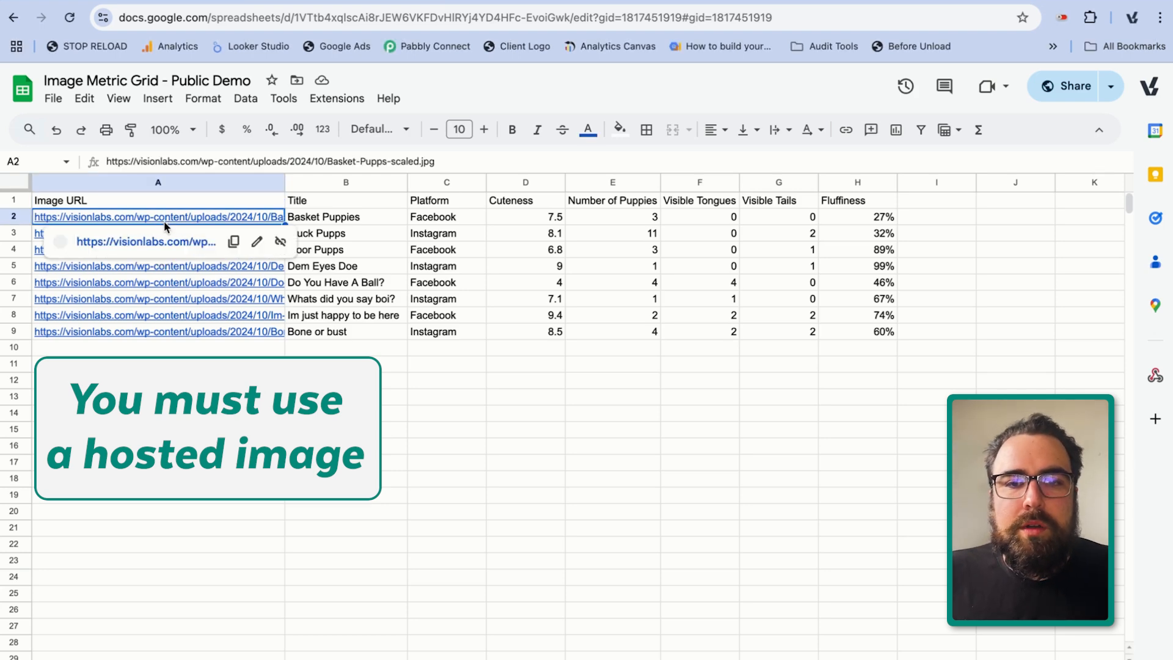
left_click(172, 240)
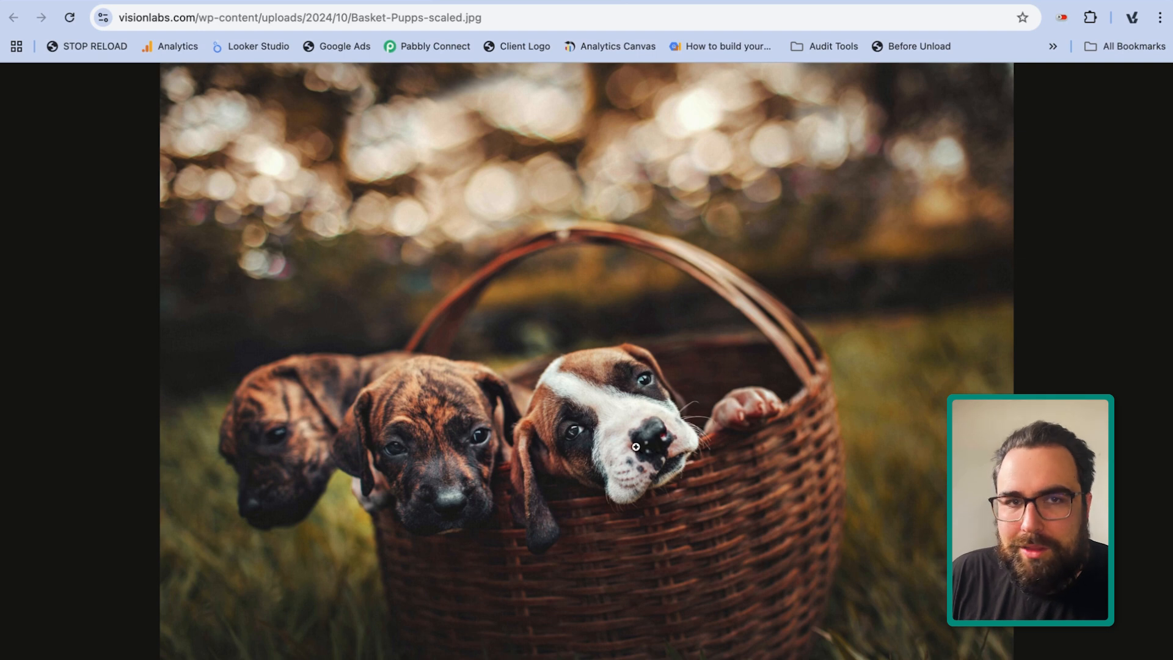
left_click(394, 1)
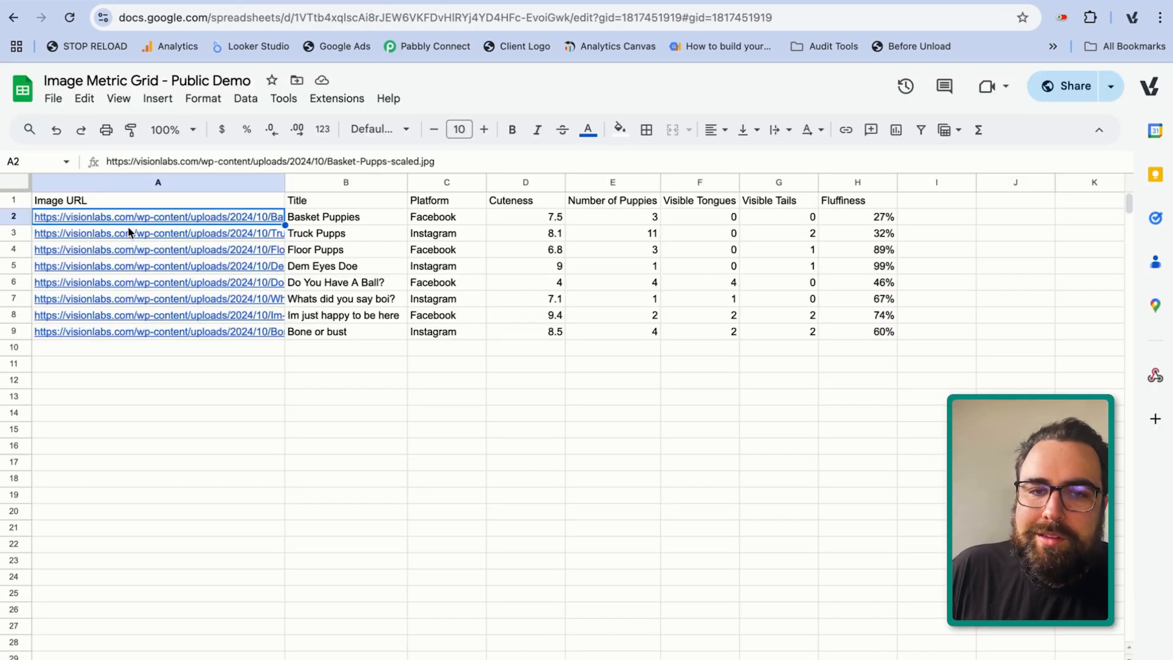
Review the spreadsheet's Title, Platform, Cuteness, Number of Puppies, Visible Tongues, Visible Tails, Fluffiness and Image URL columns
mouse_move(130, 232)
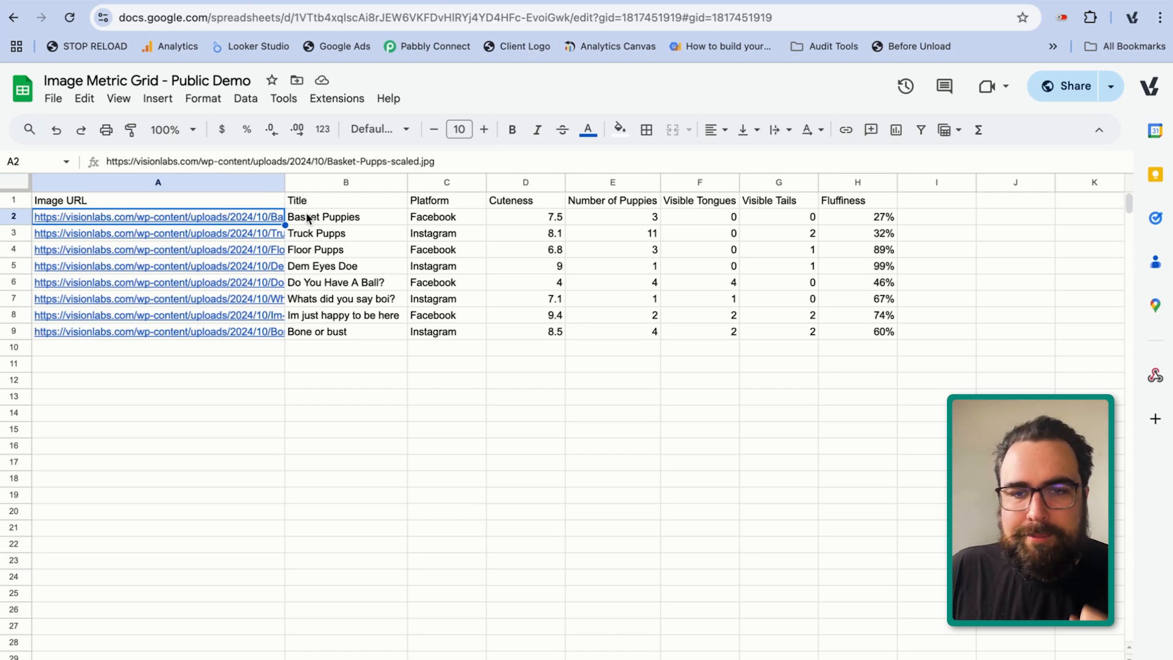
left_click_drag(310, 201, 318, 332)
left_click_drag(436, 201, 441, 346)
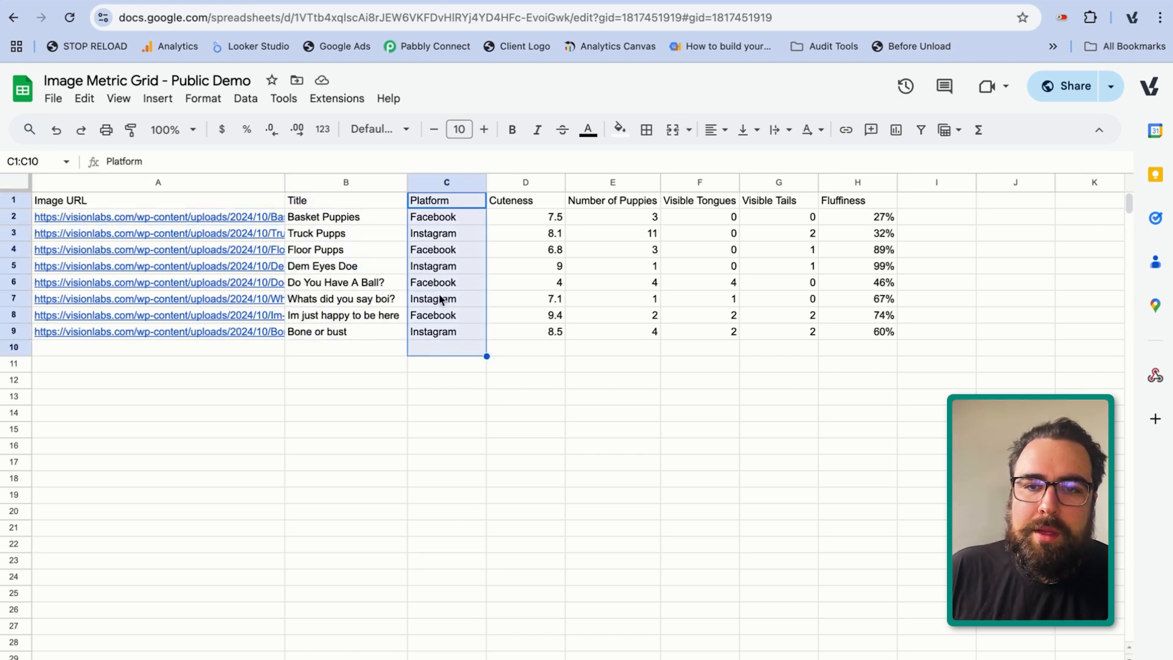
left_click_drag(522, 199, 525, 347)
left_click_drag(613, 201, 614, 347)
left_click_drag(702, 220, 697, 348)
left_click_drag(779, 233, 778, 313)
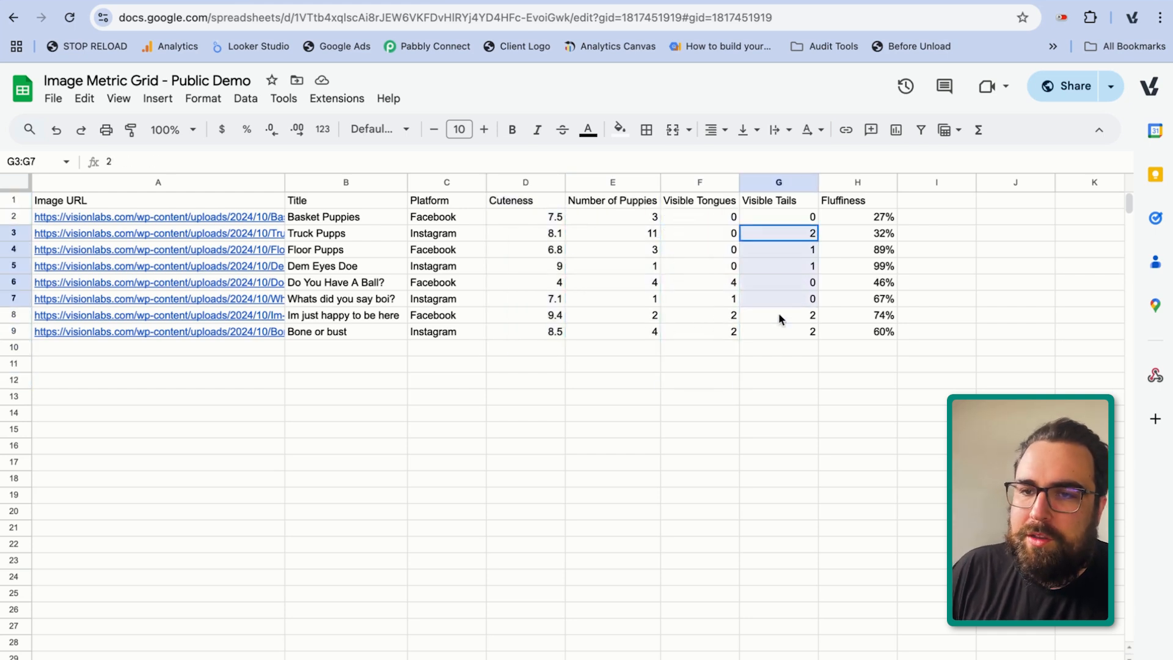
left_click_drag(853, 203, 853, 340)
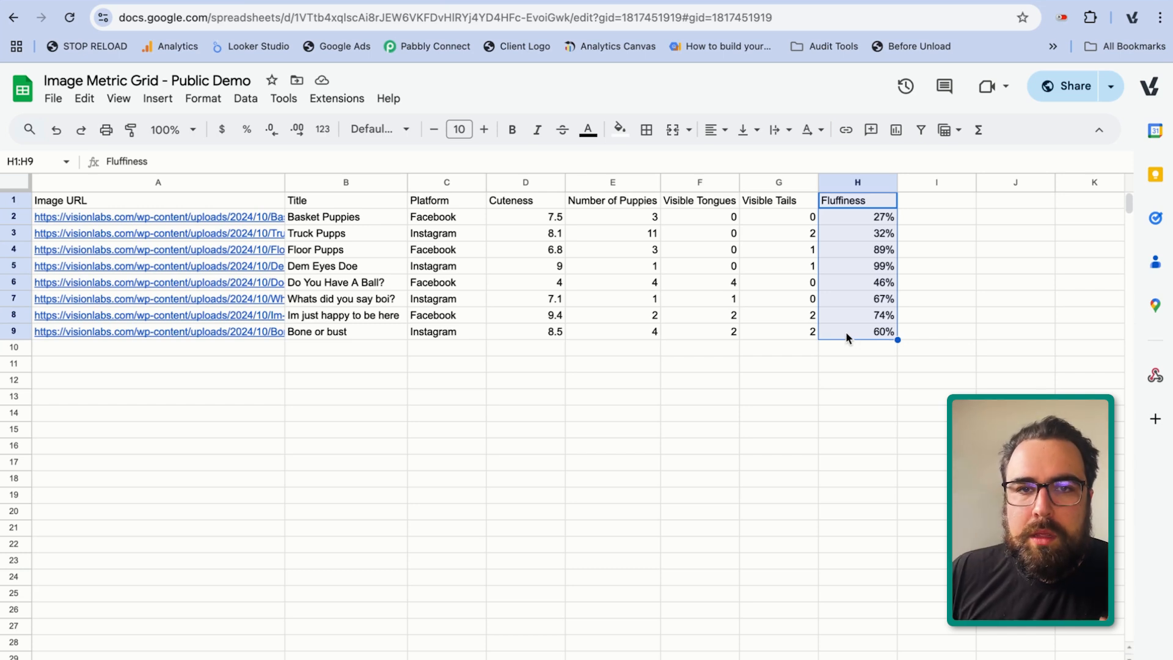
left_click(557, 469)
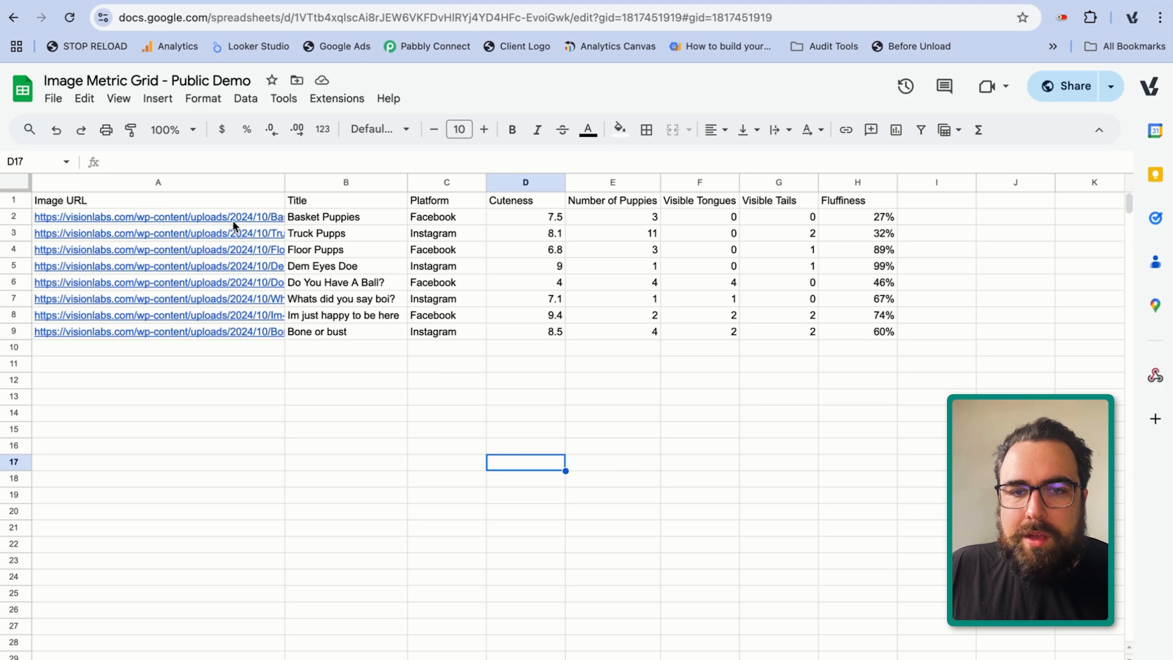
left_click_drag(236, 222, 225, 427)
Switch back to the Looker Studio report, put it in edit mode and add a blank page after the Feedback page
left_click(469, 659)
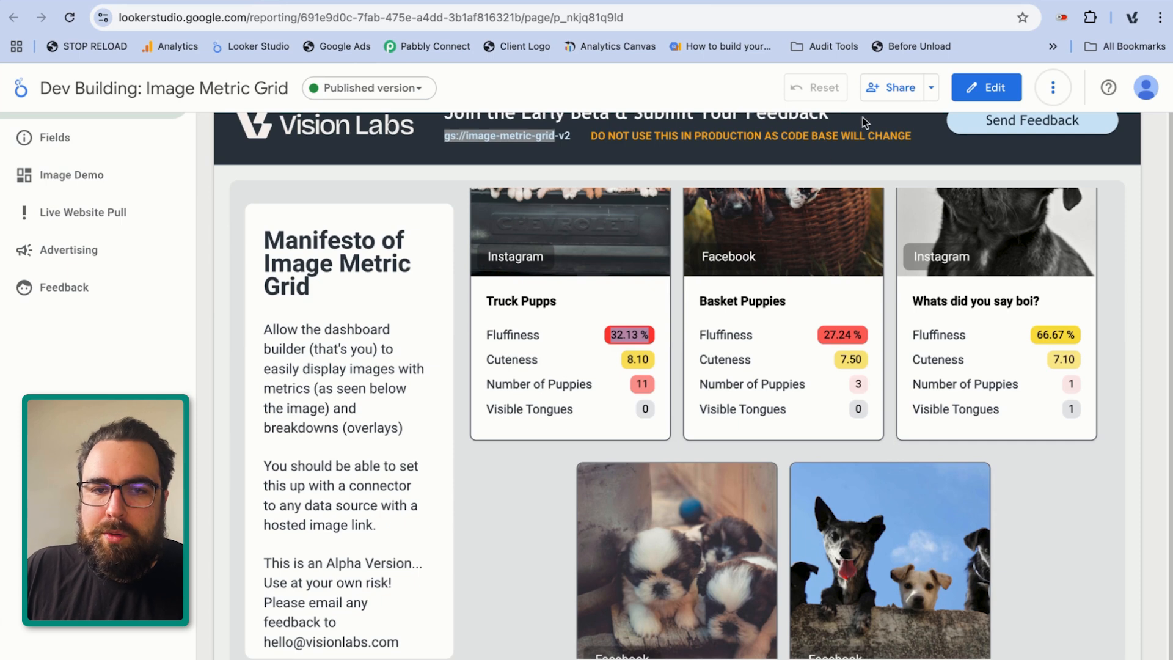
left_click(987, 87)
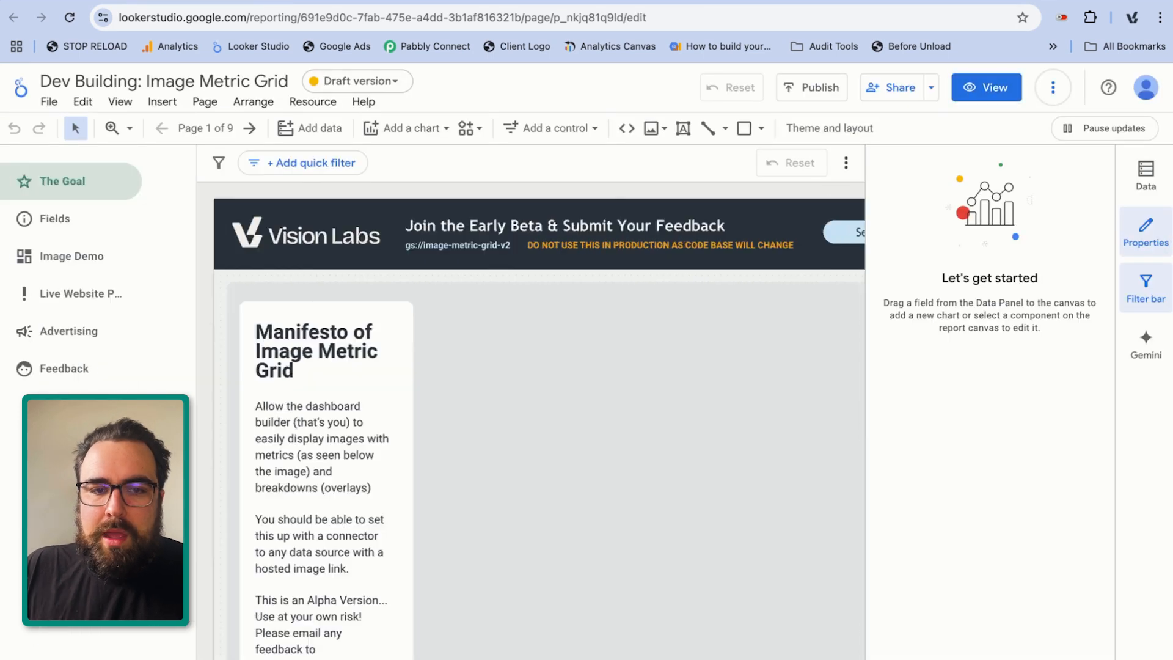
left_click(92, 369)
left_click(205, 128)
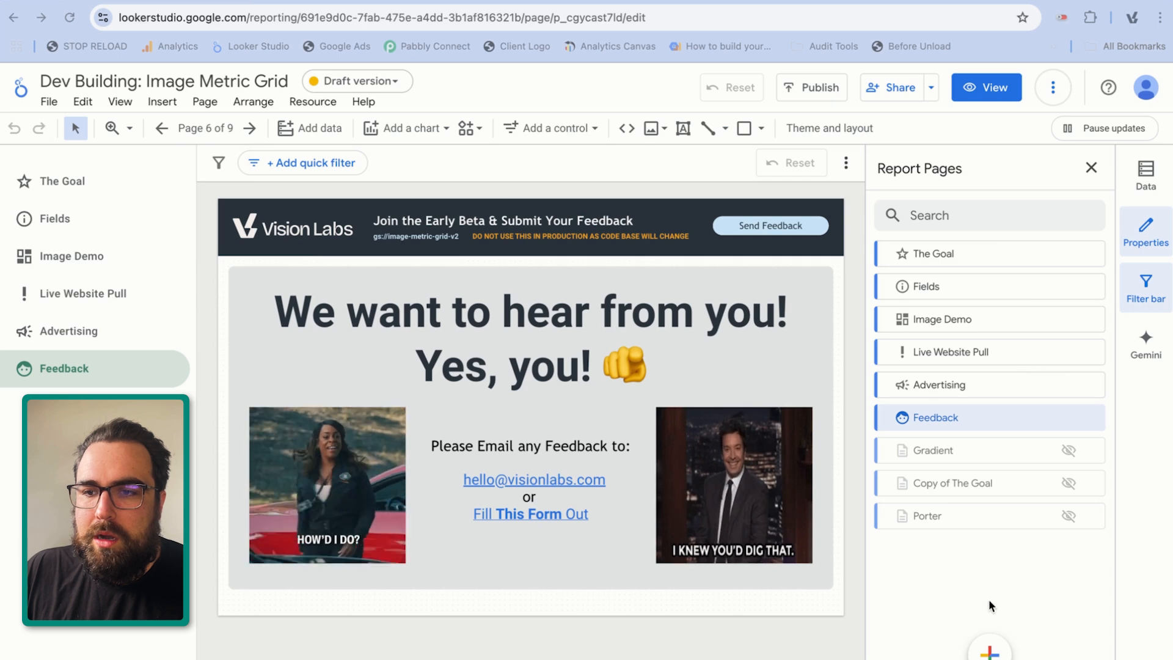
left_click(990, 651)
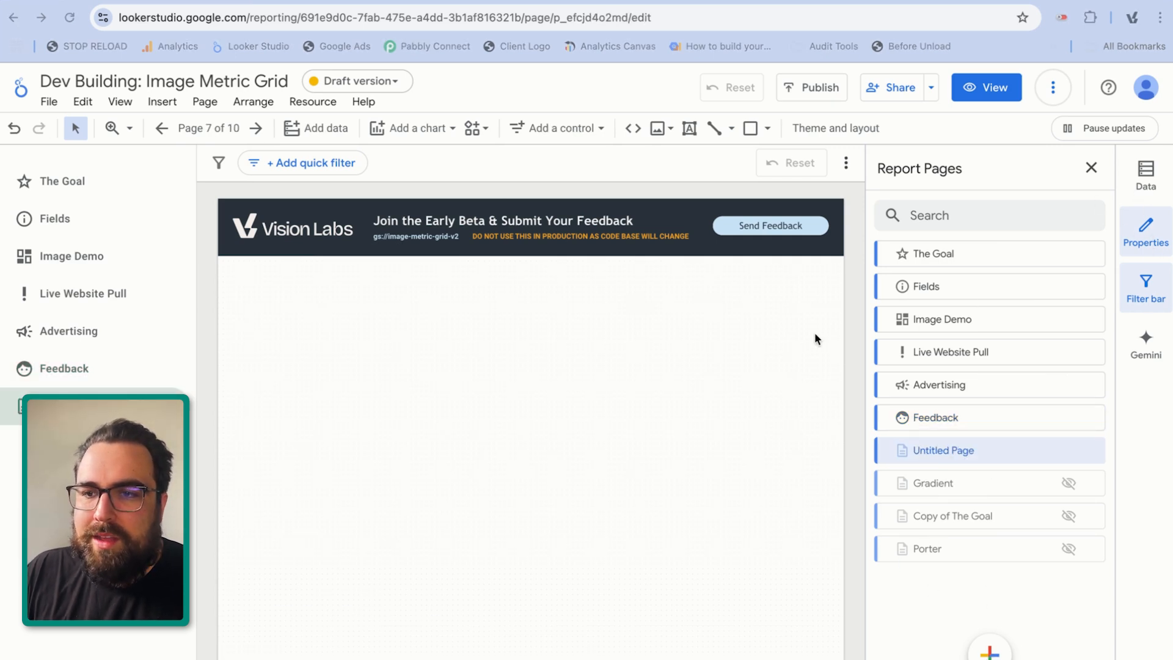
Display the report's data sources, check the demo spreadsheet, and expand the source containing its Cuteness, Fluffiness and Image URL fields
left_click(1146, 176)
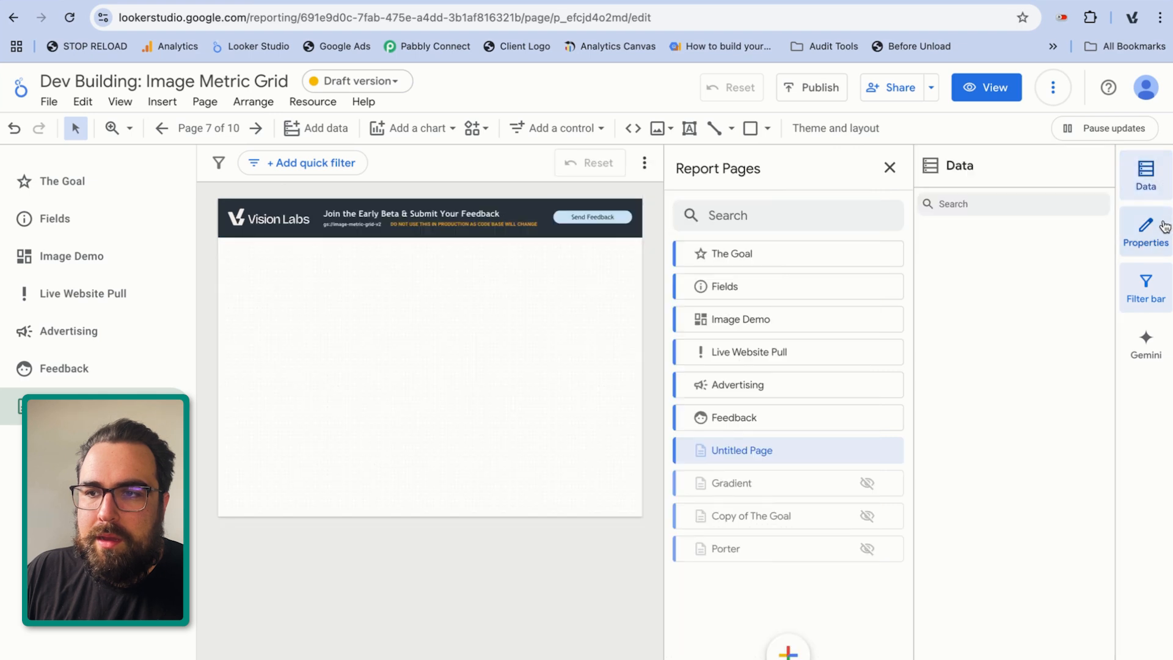
left_click(1162, 226)
left_click(418, 1)
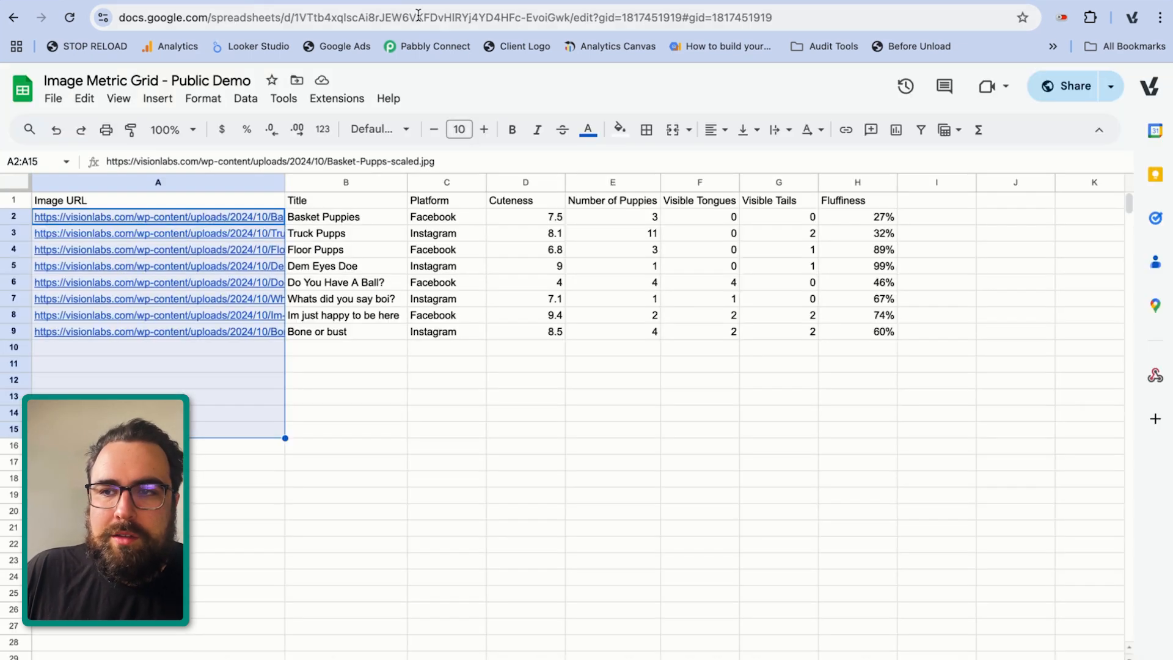
left_click(356, 433)
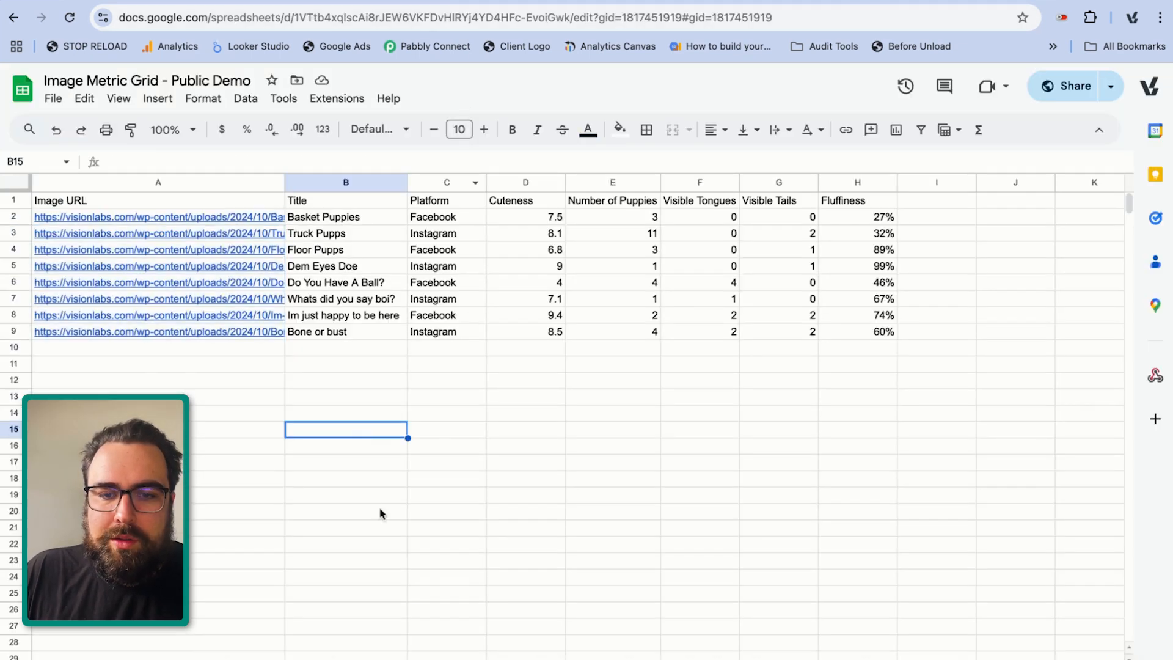
left_click(214, 2)
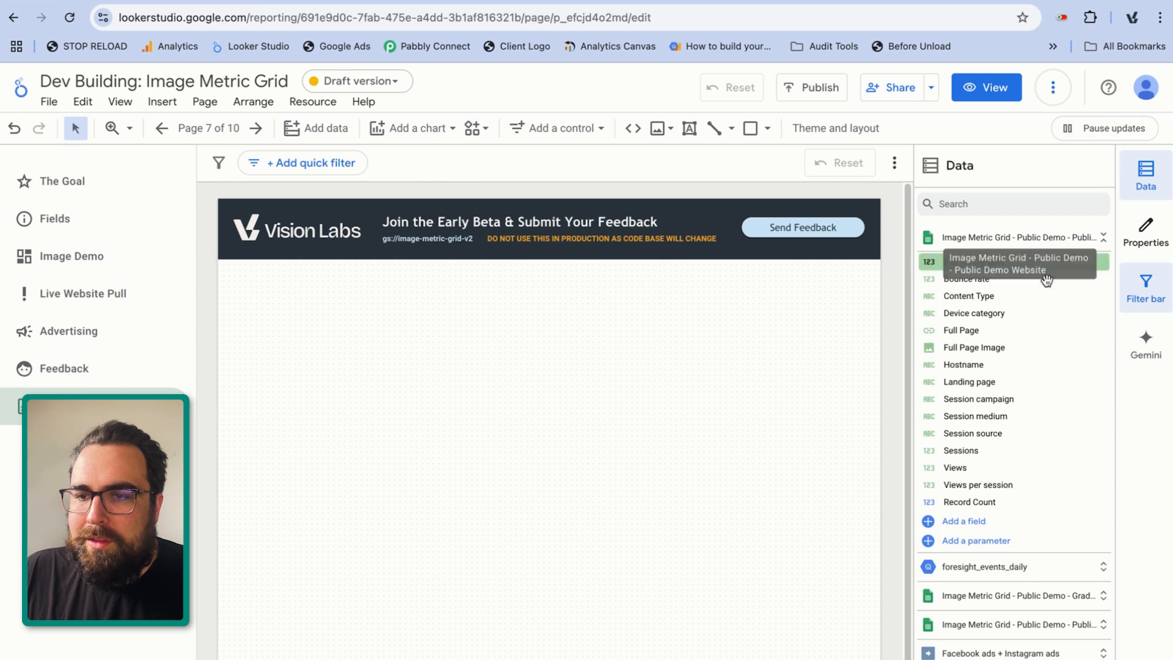
left_click(968, 624)
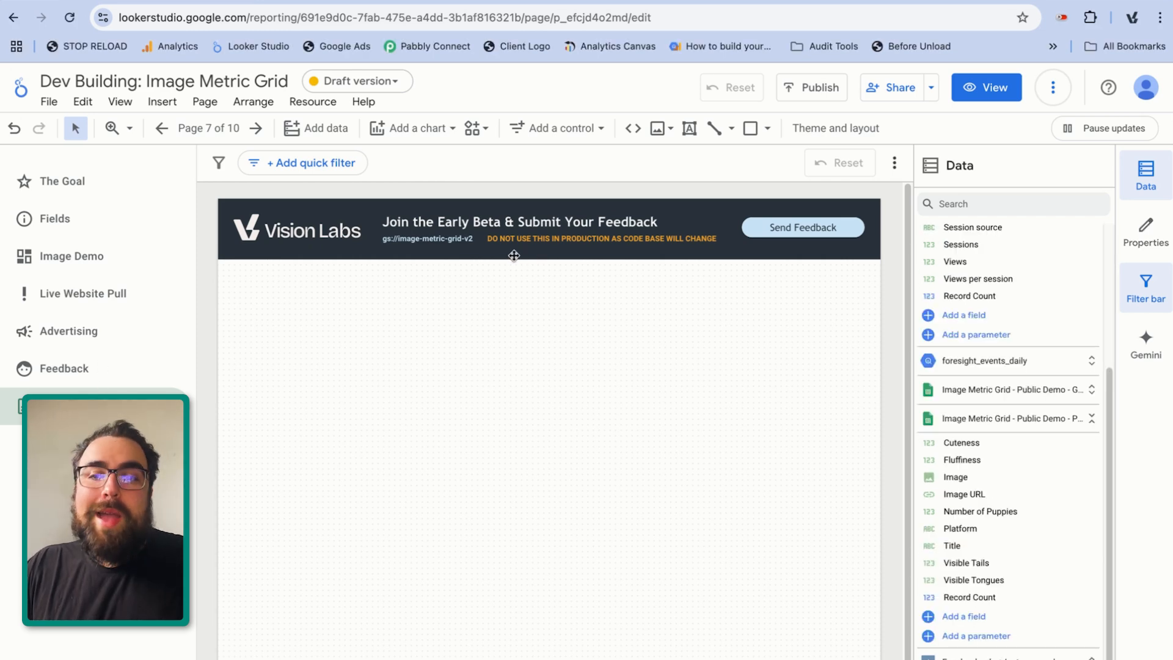
Select the header's gs:// path text and try entering gs://image-metric-grid as the manifest path for building a custom community visualization
left_click(427, 248)
left_click(405, 239)
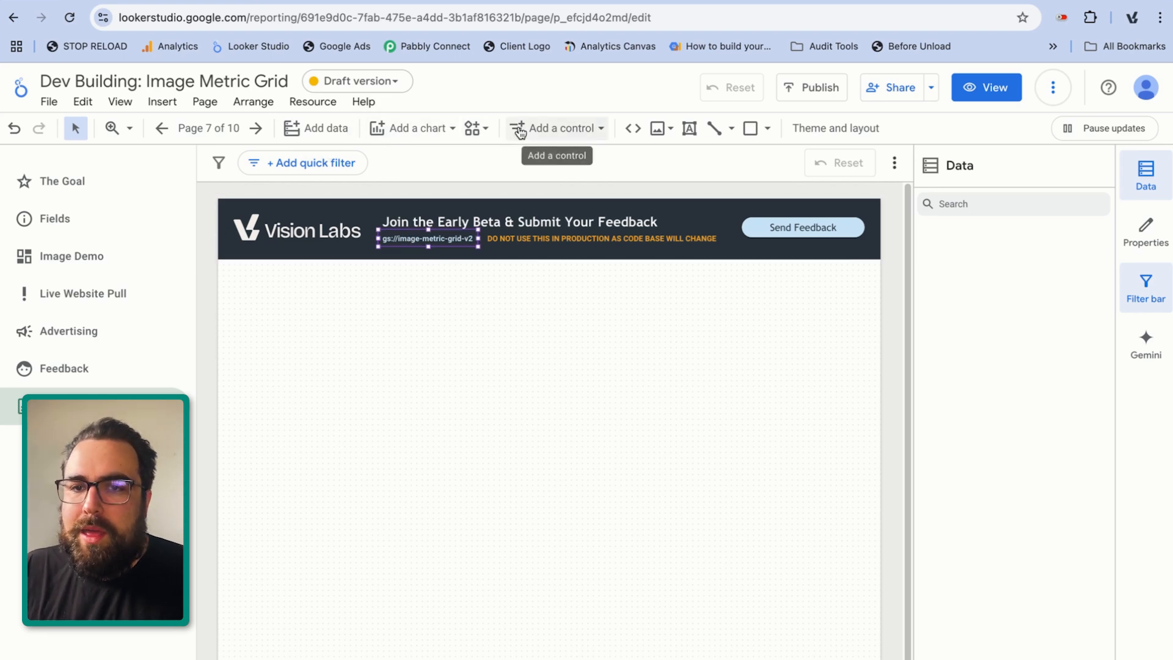
left_click(487, 128)
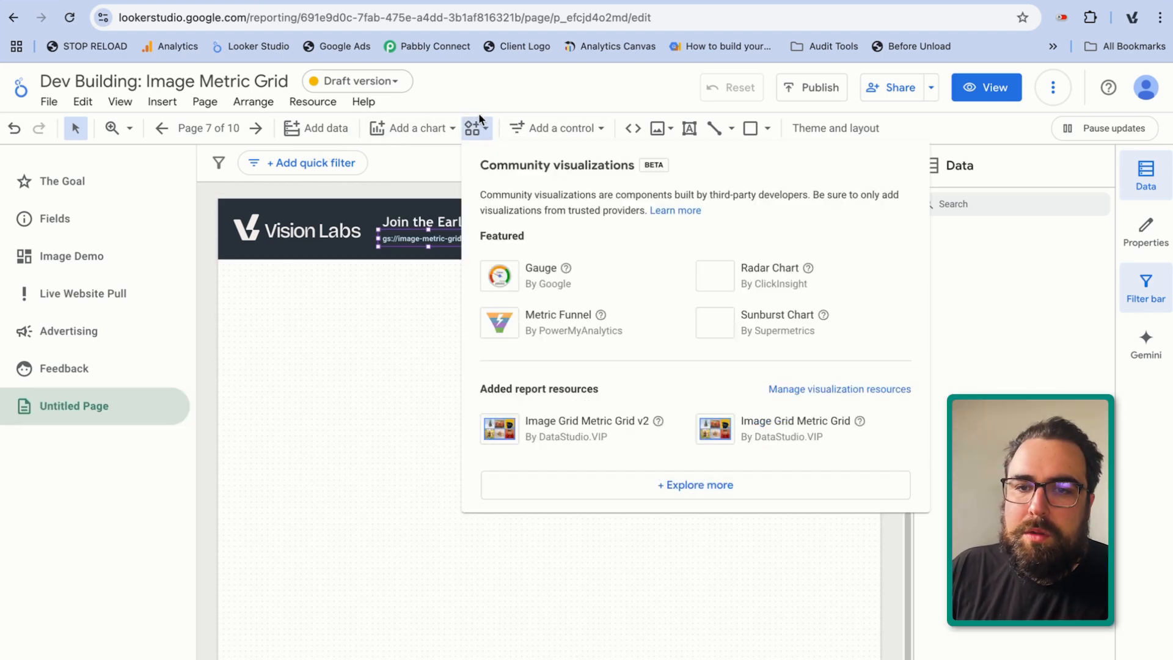
left_click(696, 485)
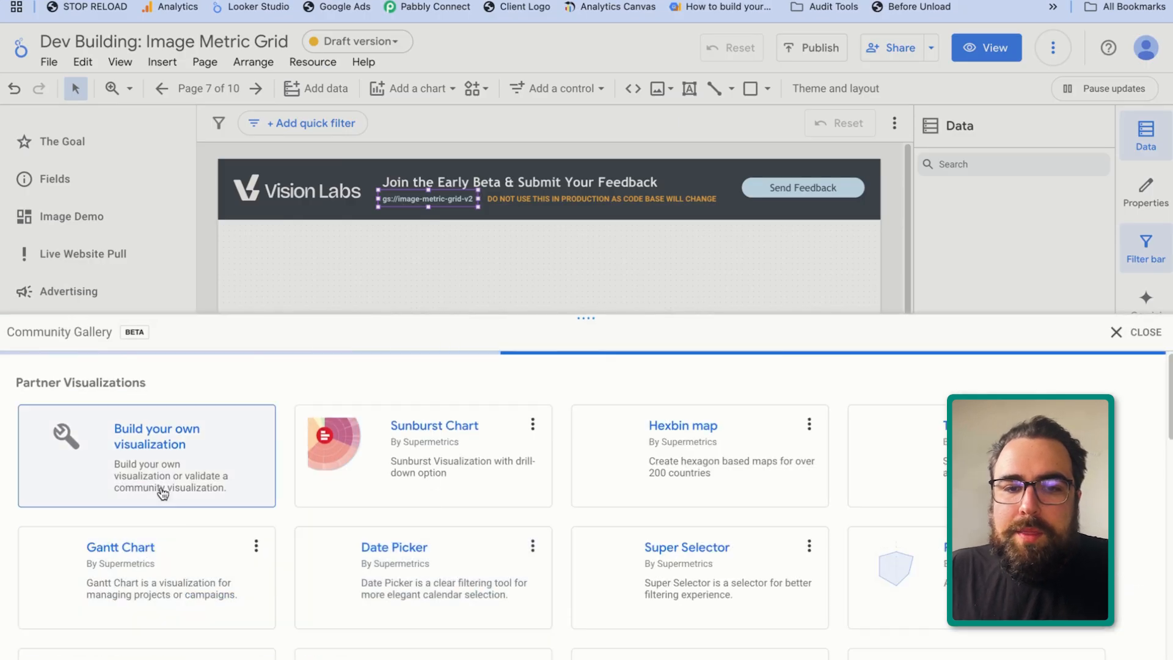
left_click(162, 492)
left_click(277, 623)
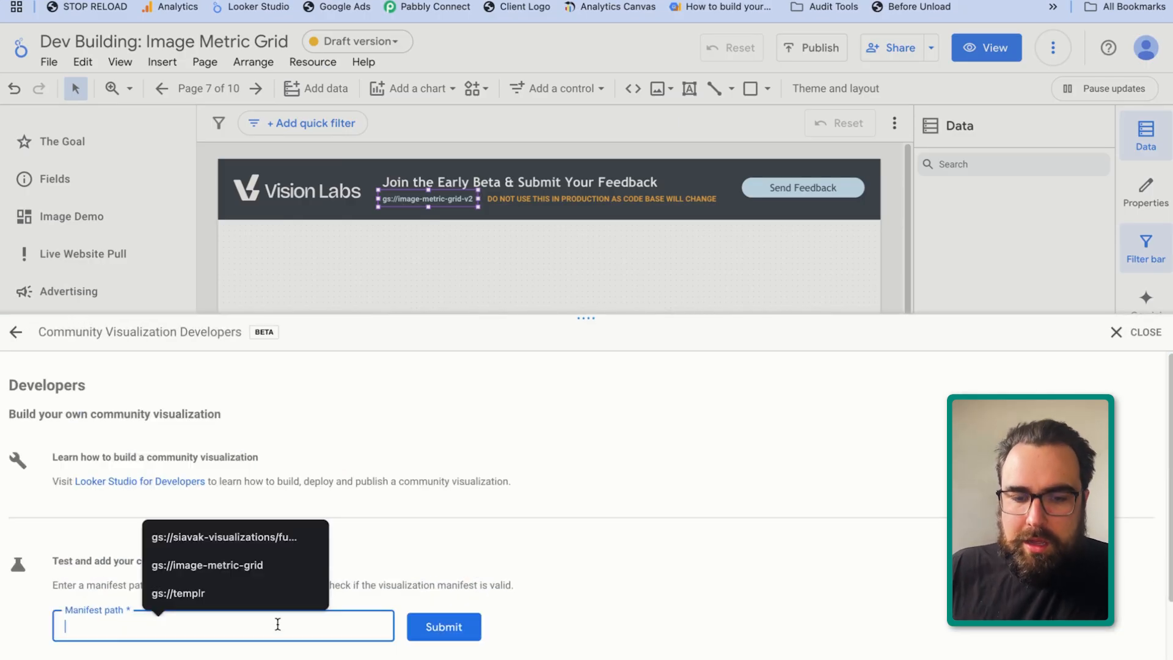
type("gs")
type("://")
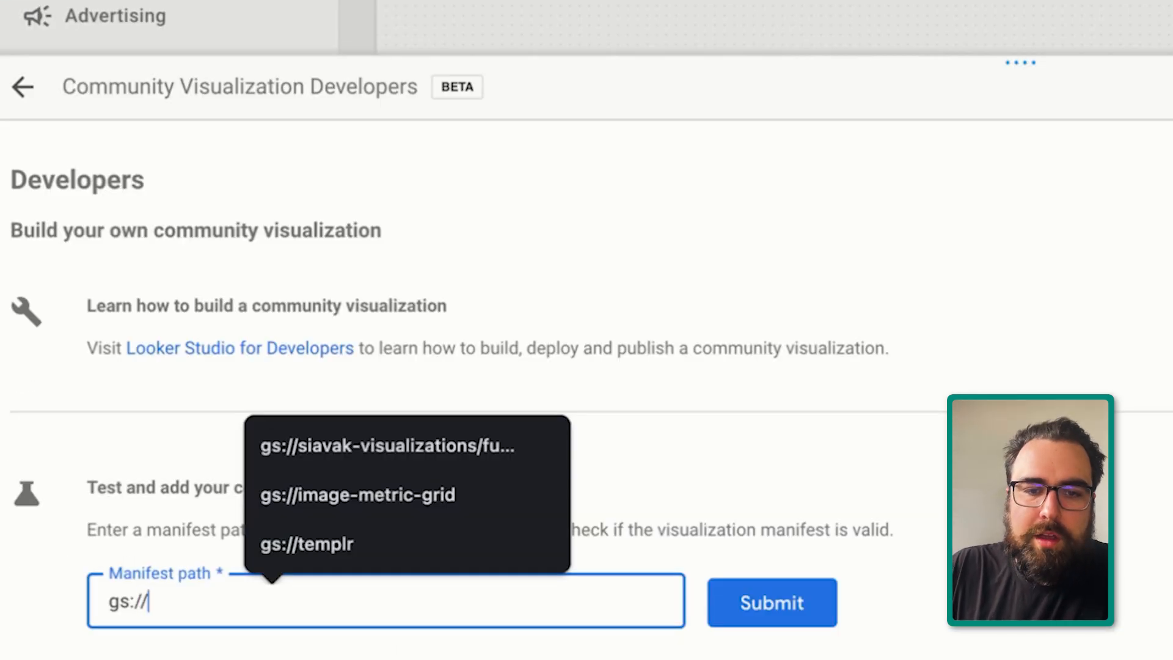
type("image-metric")
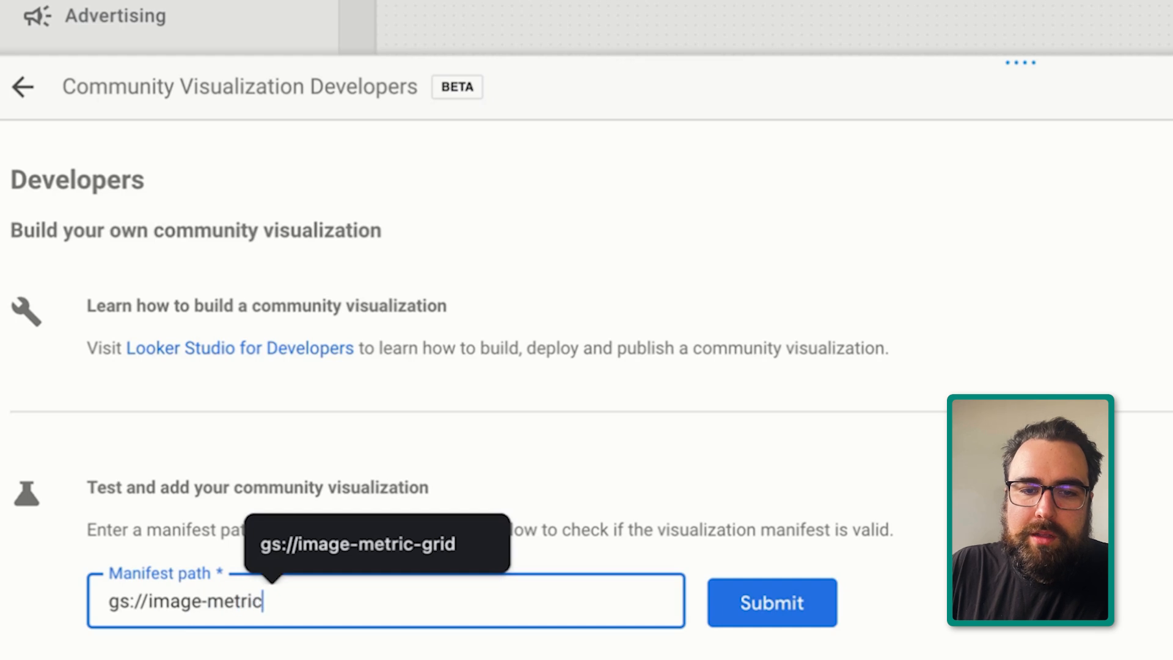
type("-grid")
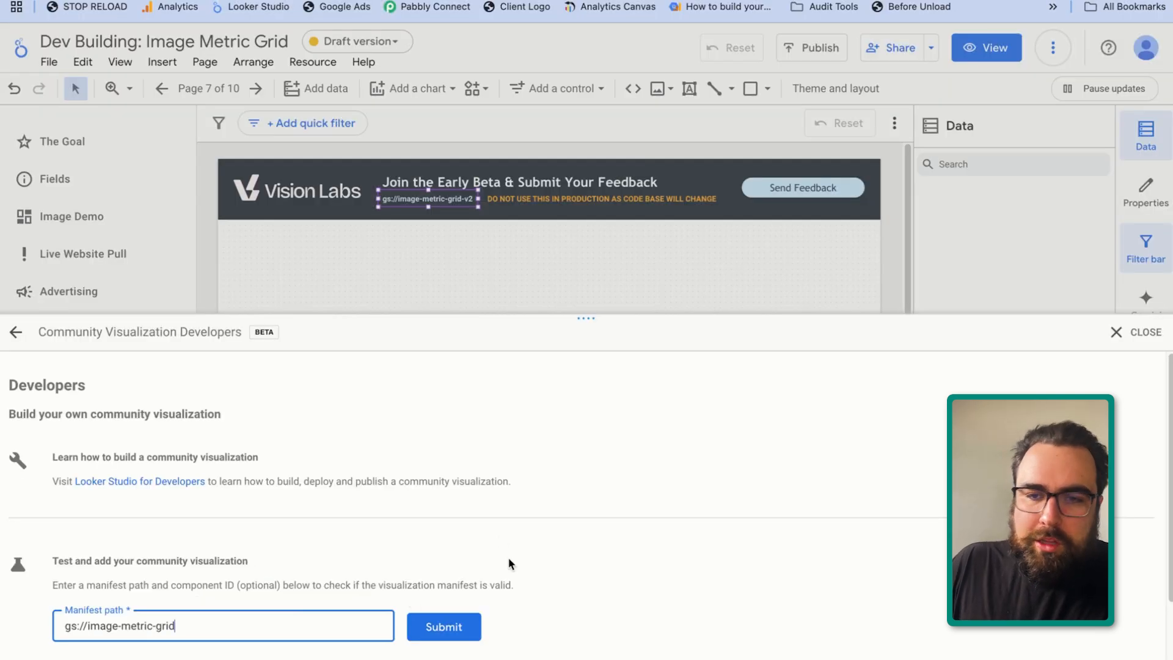
key("ctrl+a")
key("Return")
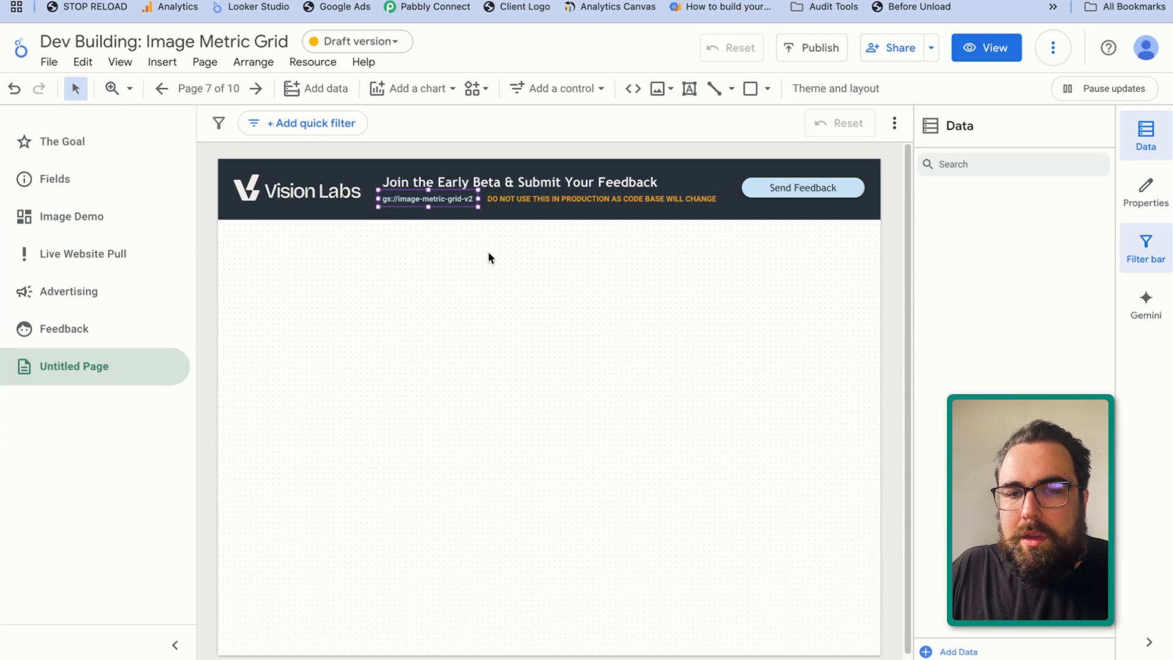
Place the Image Grid Metric Grid v2 community visualization across the blank page and use the data source containing the Cuteness and Fluffiness fields
left_click(478, 89)
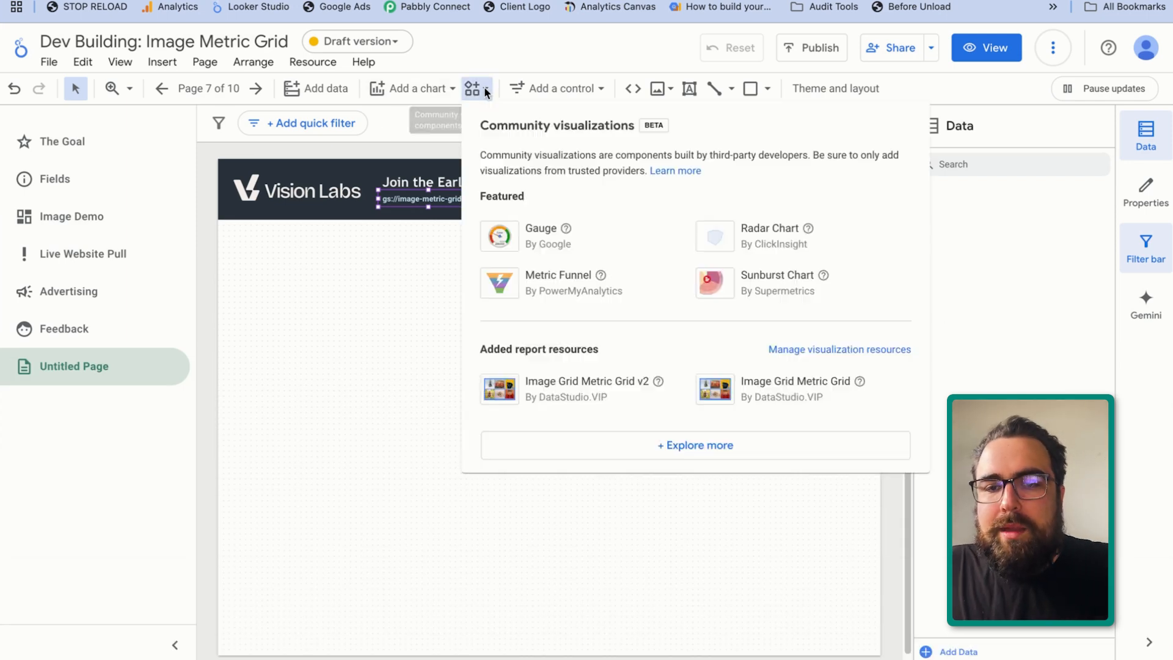
left_click(635, 394)
left_click_drag(247, 248, 868, 632)
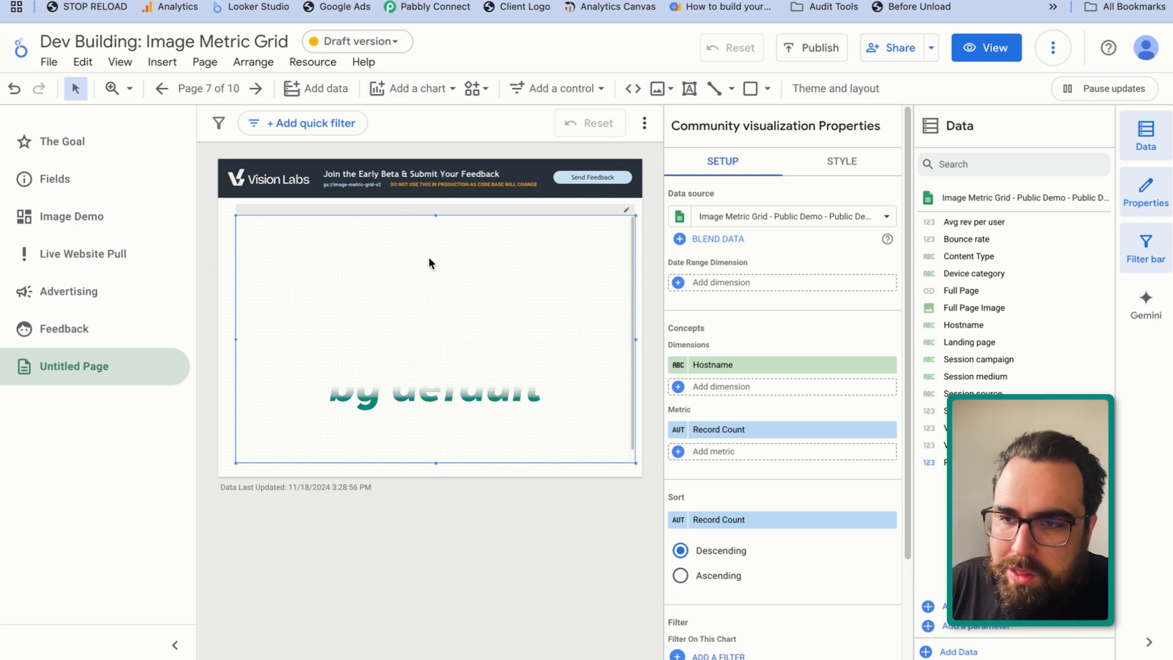
left_click(733, 216)
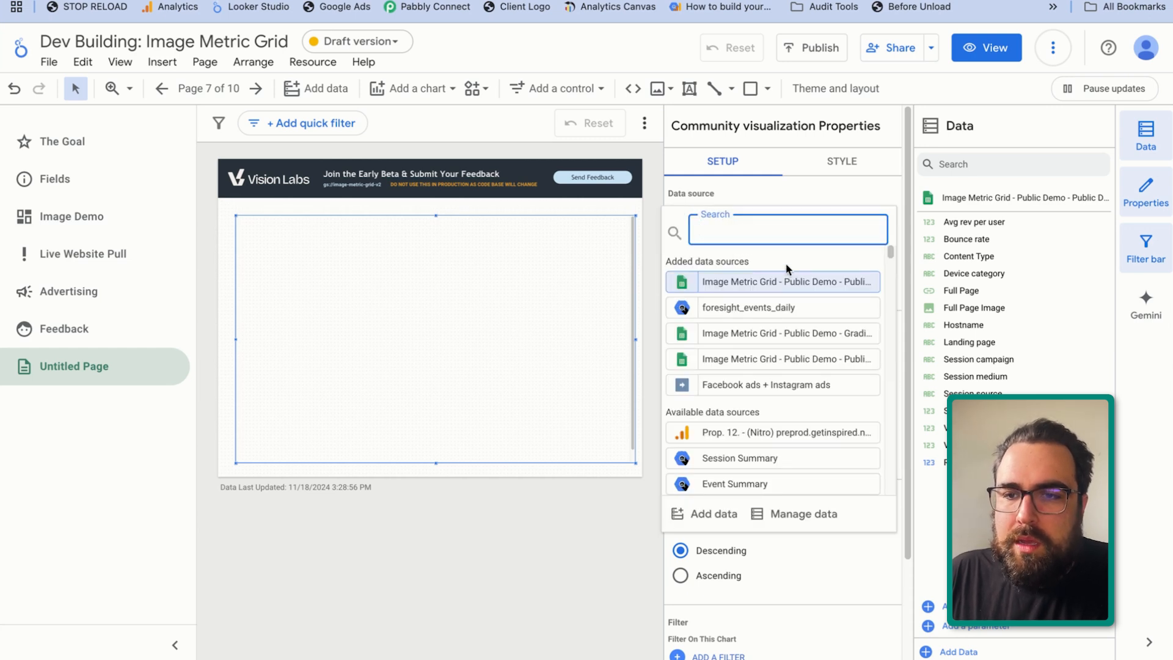
left_click(804, 339)
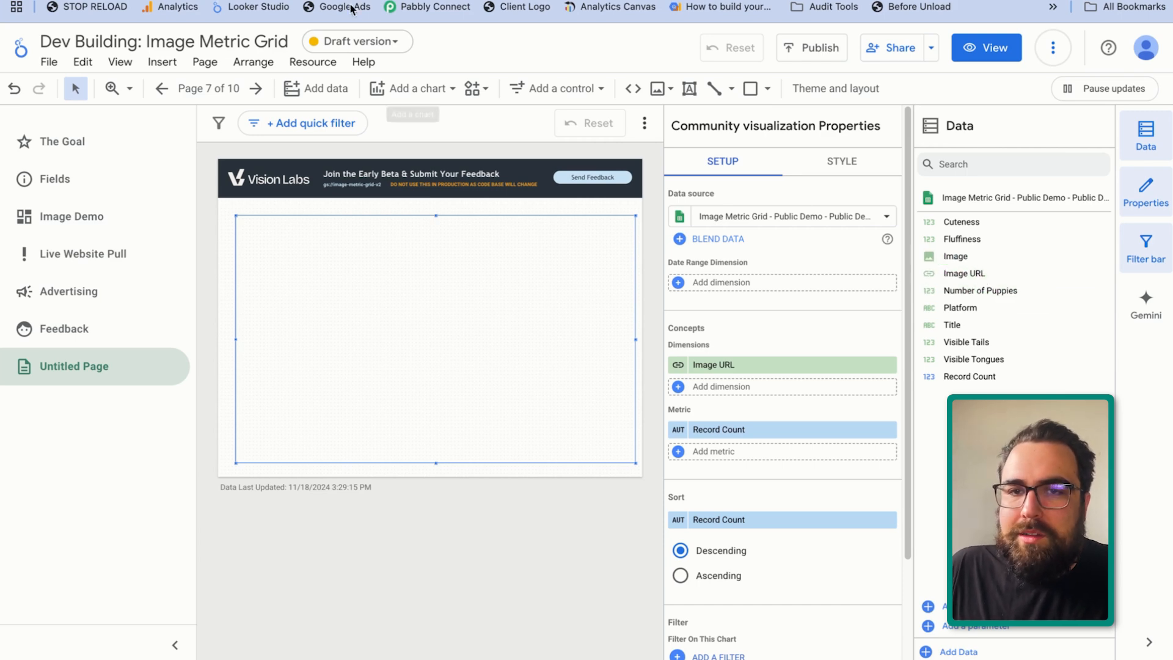
Review the Image calculated field's formula, IMAGE(Image URL), and replace the visualization's Image URL dimension with Image
left_click(422, 0)
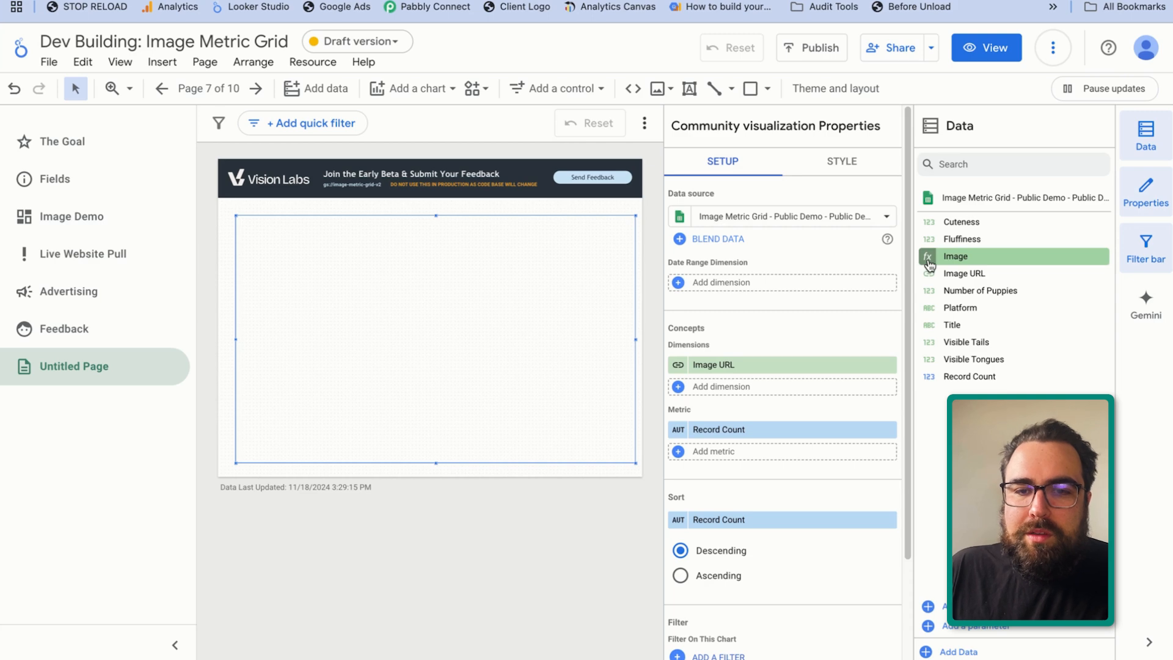
left_click(929, 259)
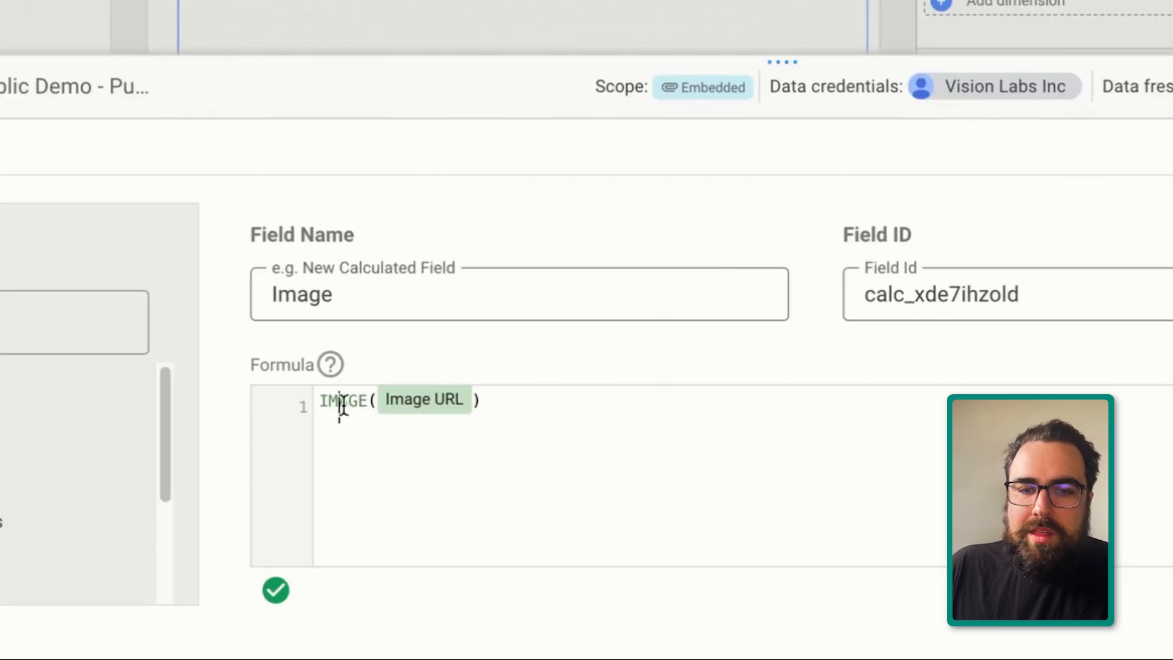
double_click(343, 406)
left_click(707, 406)
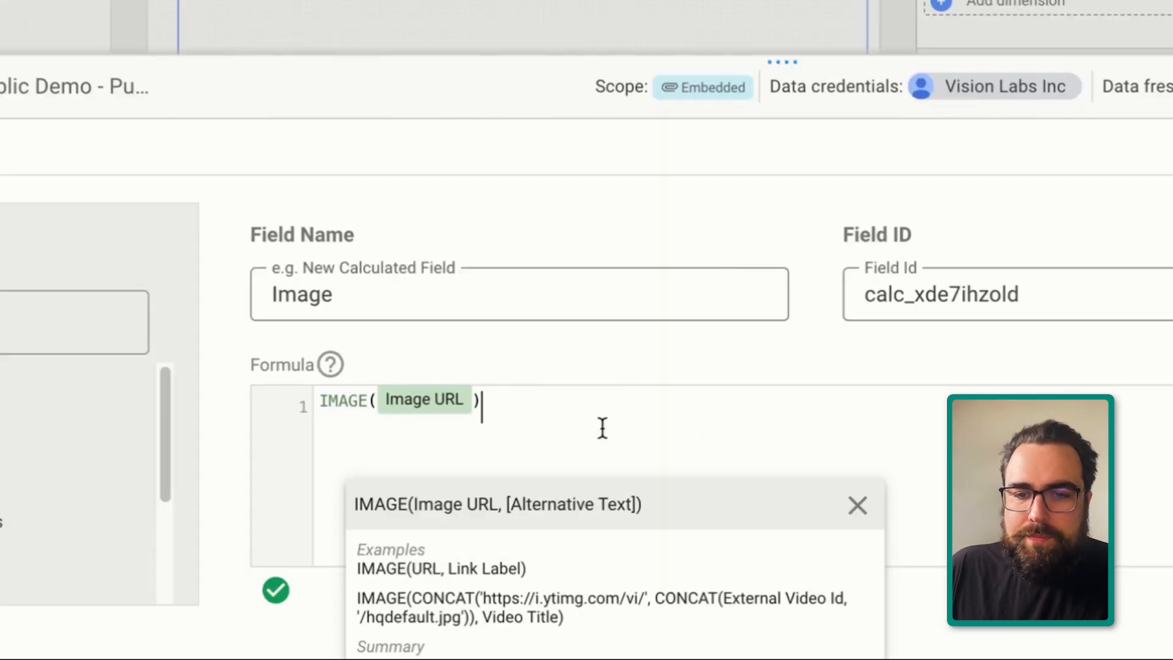
left_click_drag(602, 428, 278, 404)
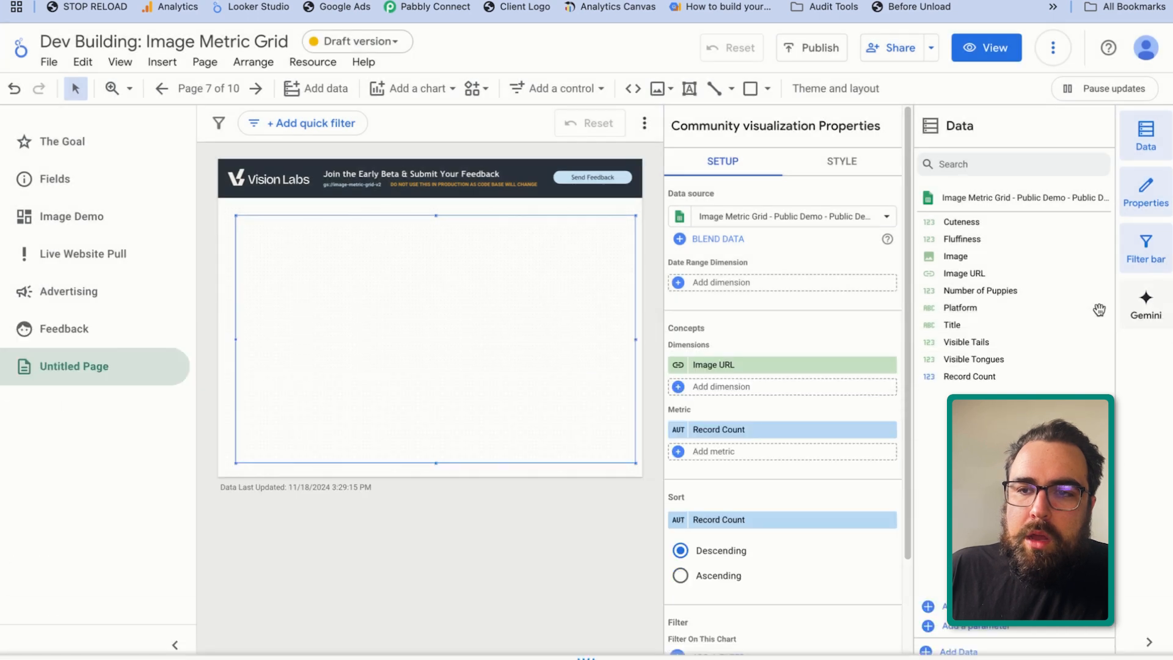
left_click_drag(1003, 256, 764, 362)
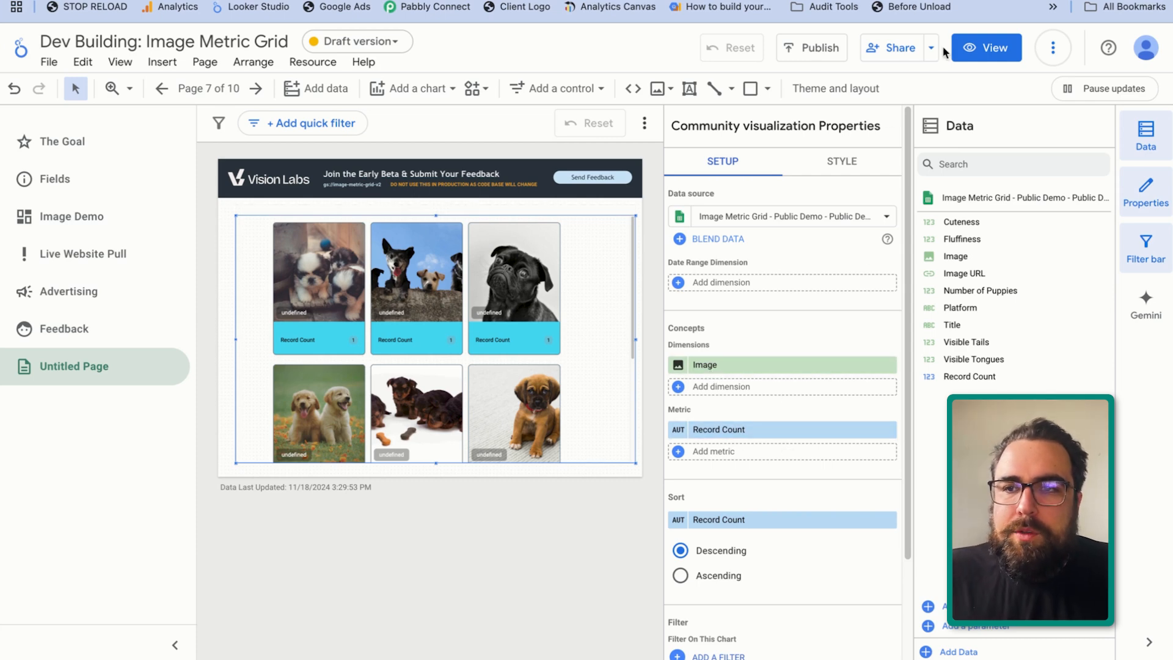
Preview the page in view mode, inspect the cards' overlay labels, and look through the Marketing-Data-Order-of-Opperations-Dark.pdf steps
left_click(977, 49)
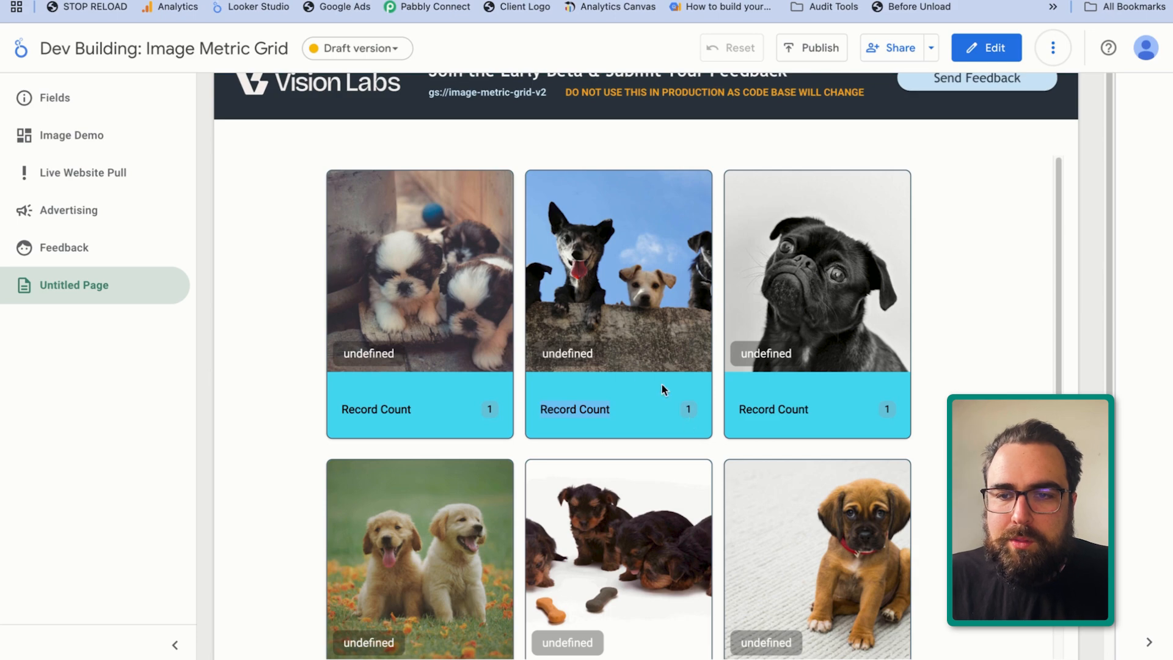
double_click(568, 351)
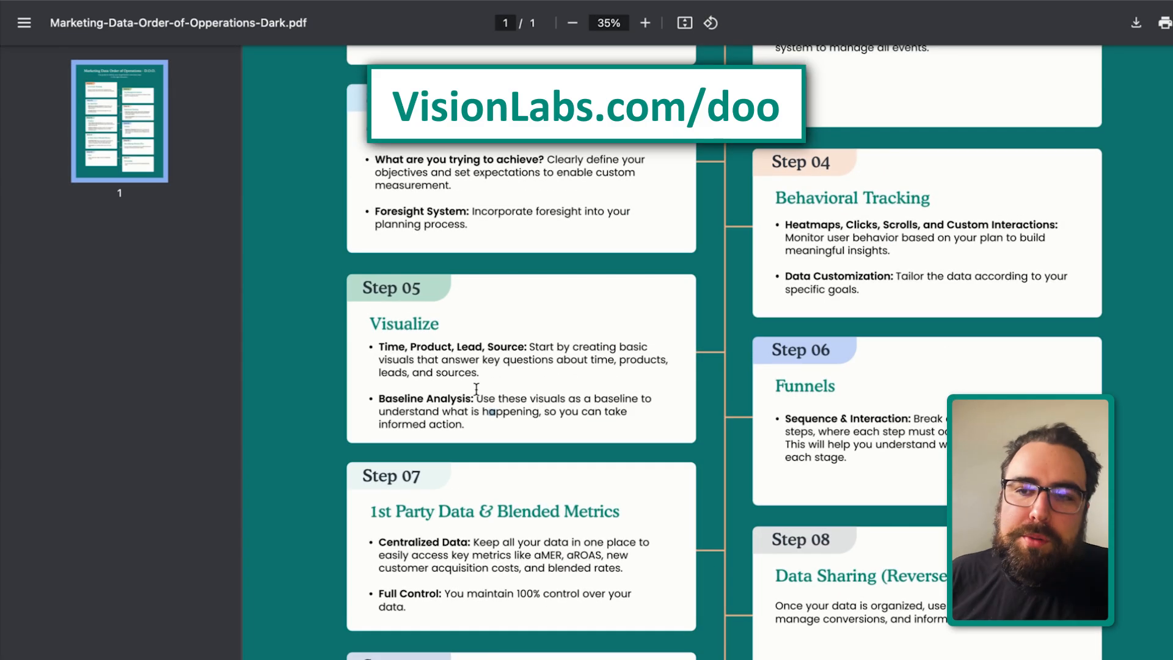
scroll(475, 387, "up", 3)
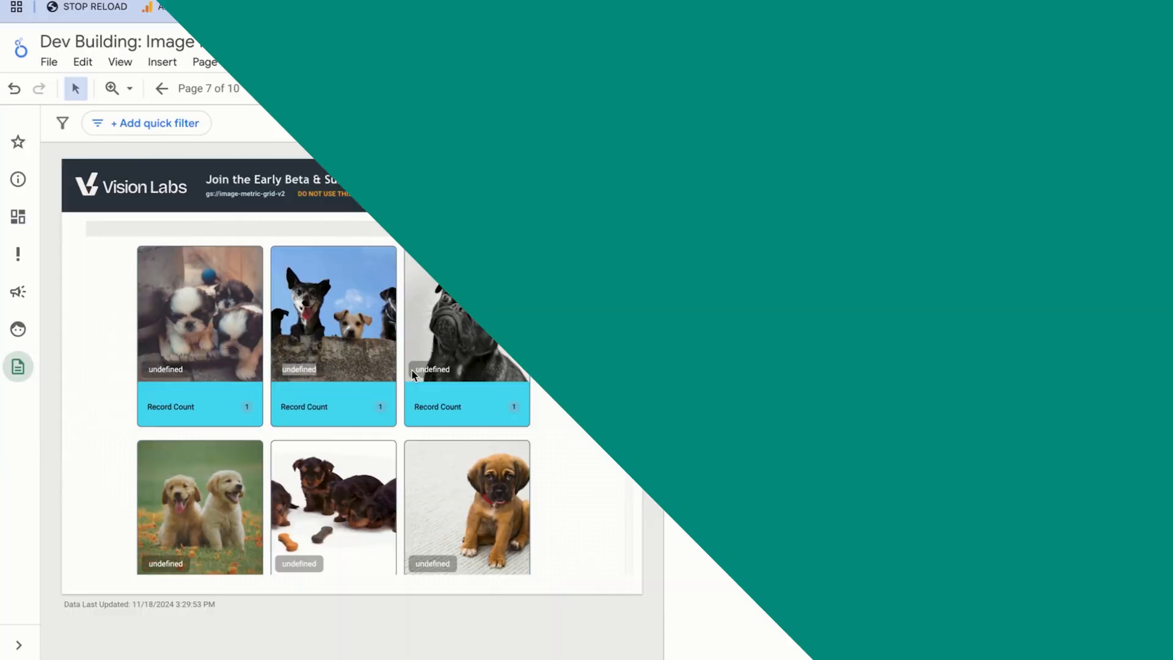
Select the image grid visualization and add Title as its second dimension
left_click(359, 237)
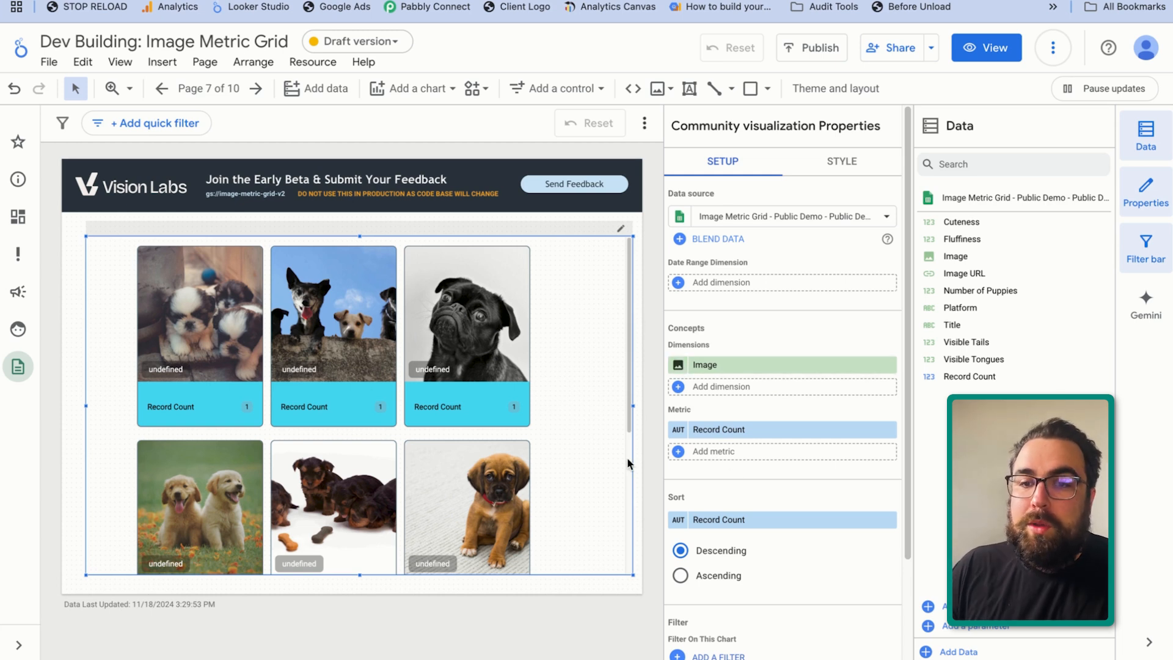
left_click(737, 433)
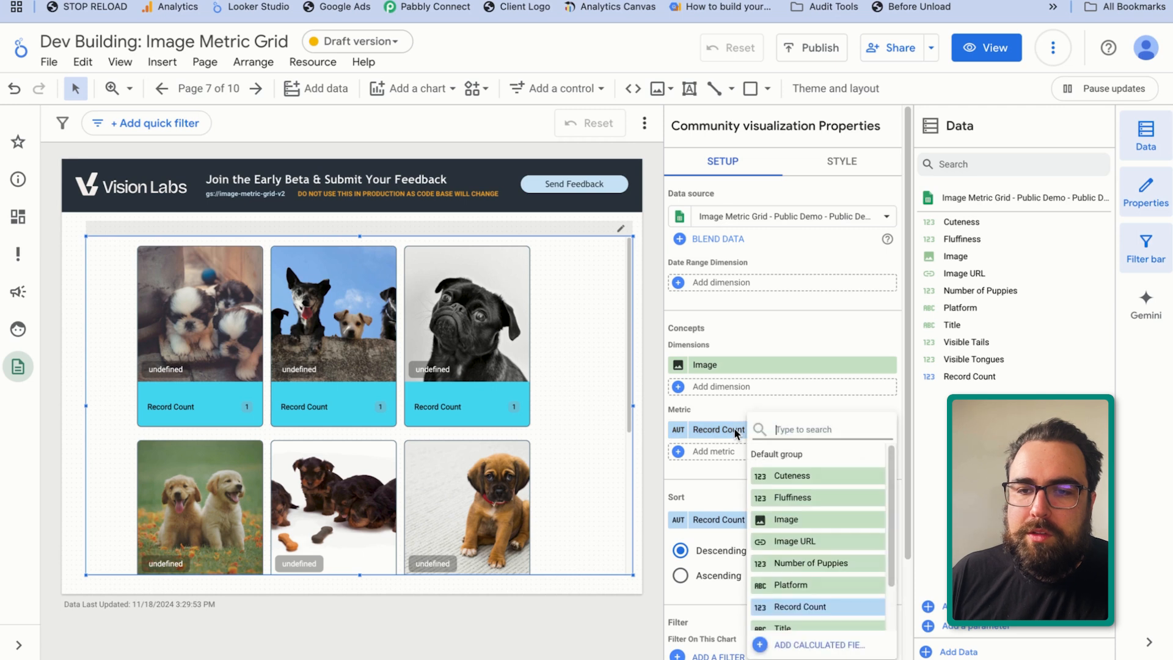
left_click(742, 432)
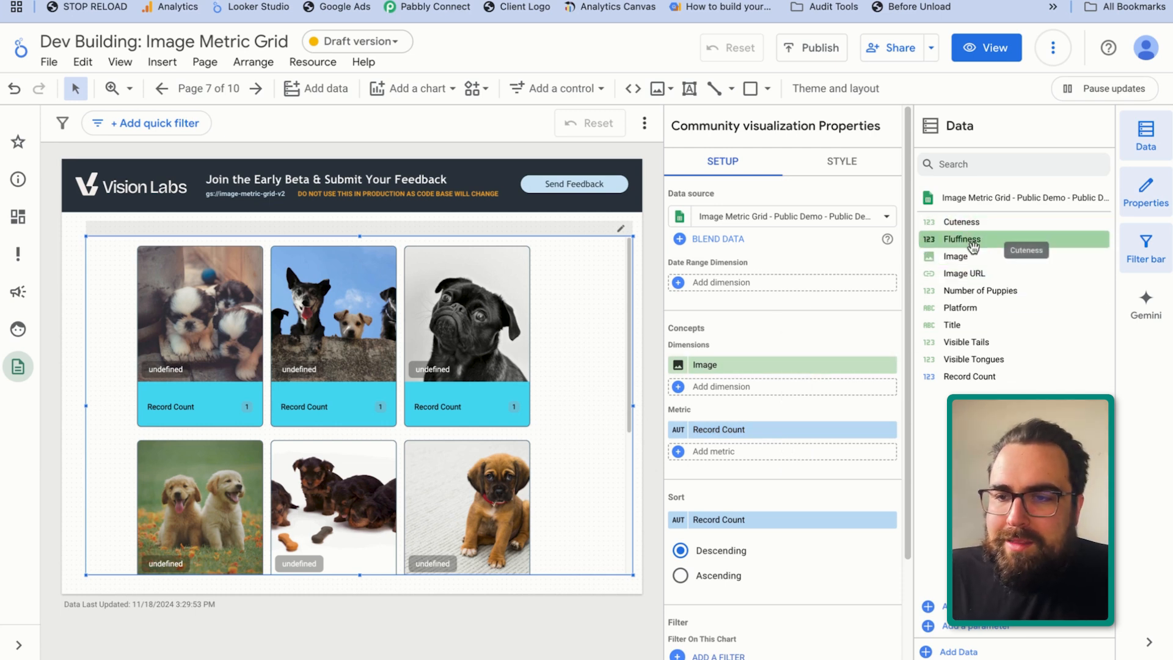
left_click_drag(956, 325, 732, 391)
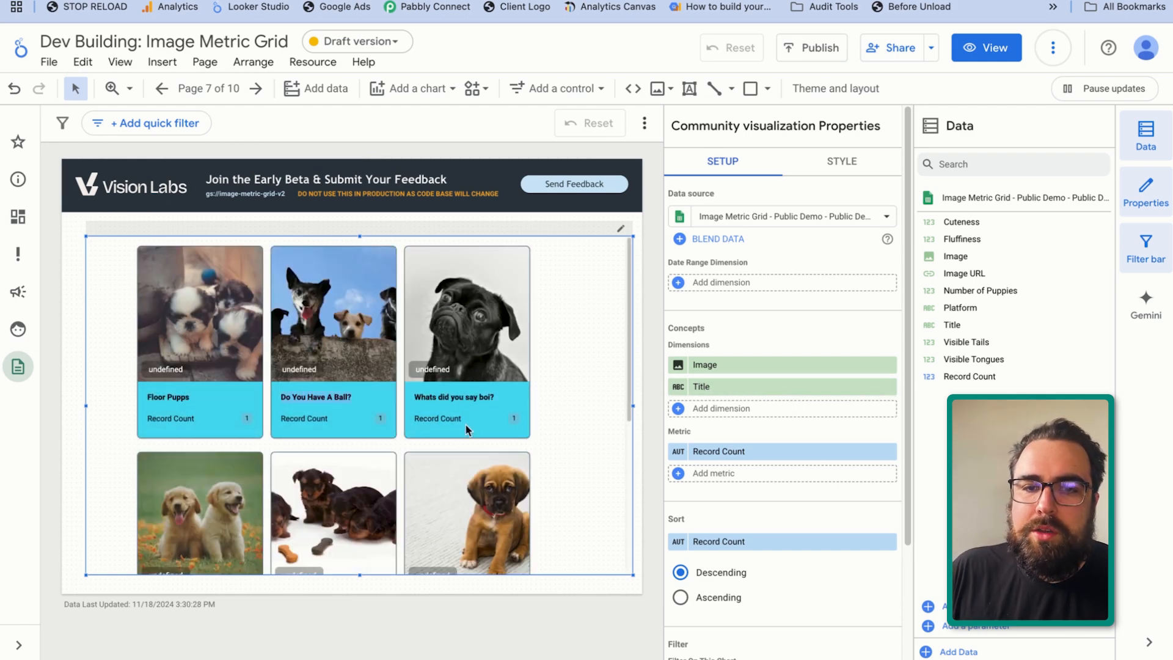
Check the "Do You Have A Ball?" title and its image link in the demo spreadsheet, and return to the report
left_click(361, 1)
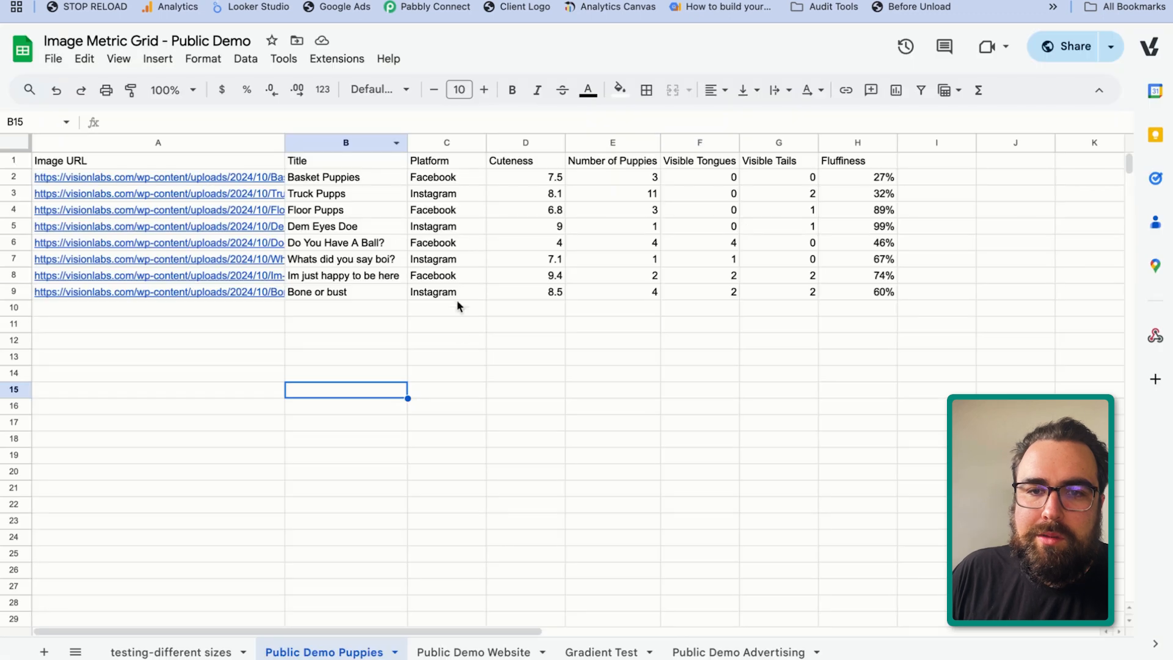
left_click(371, 356)
left_click(351, 248)
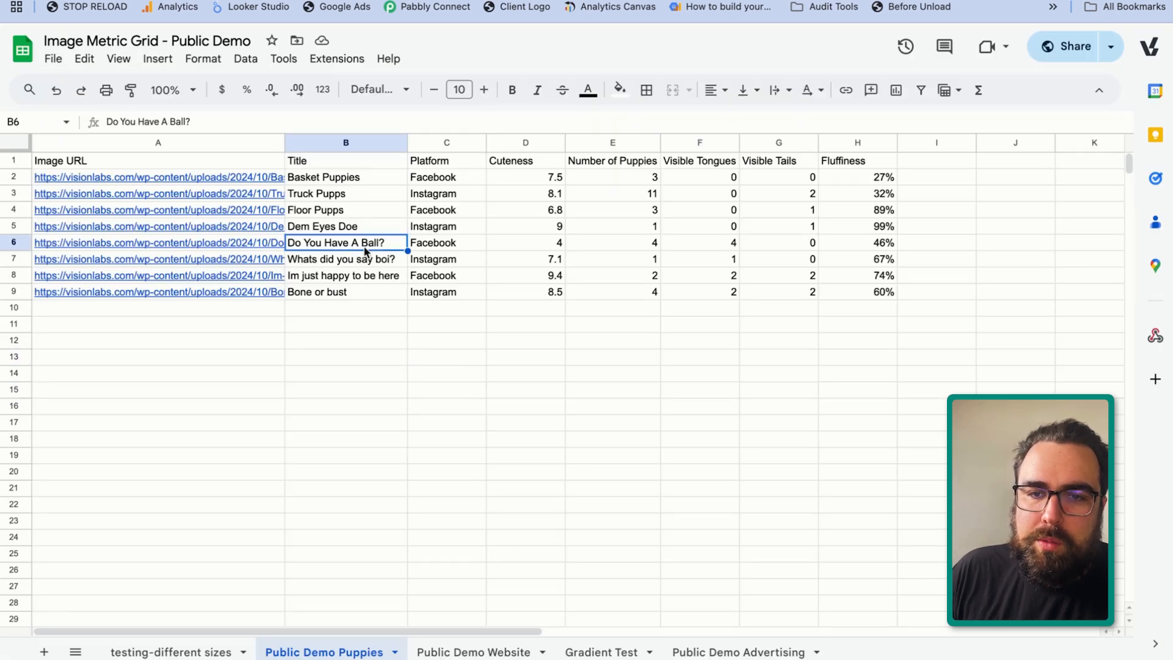
left_click_drag(364, 248, 239, 240)
left_click(294, 1)
Add Platform as the visualization's third dimension
left_click(756, 410)
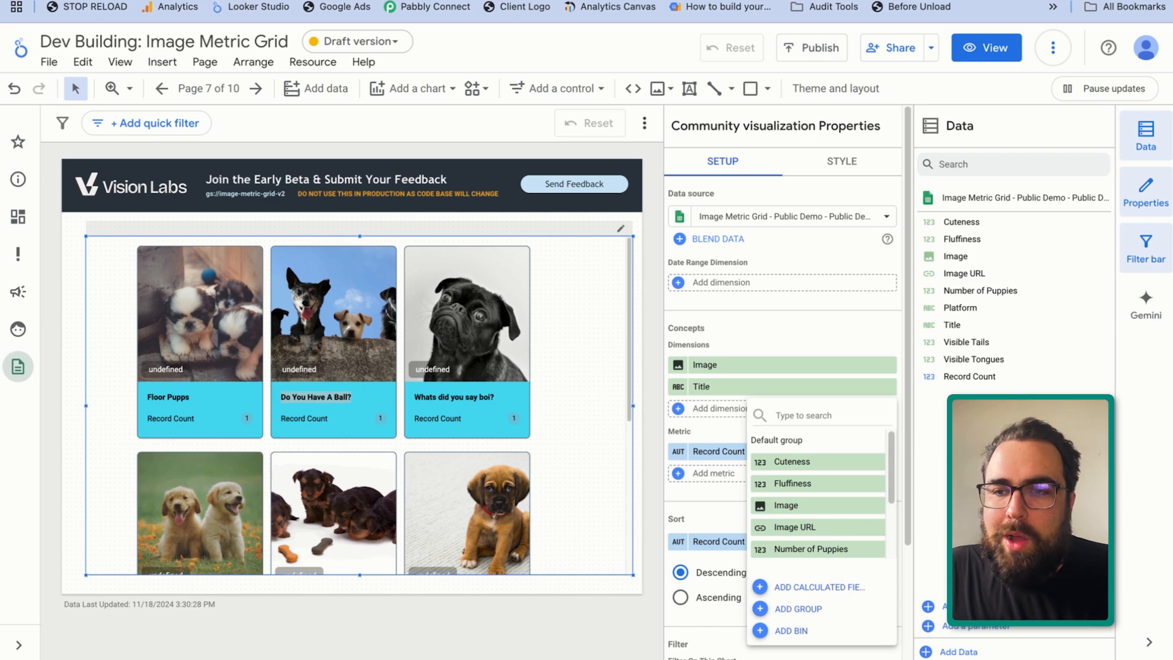
left_click(974, 257)
left_click_drag(979, 309, 714, 415)
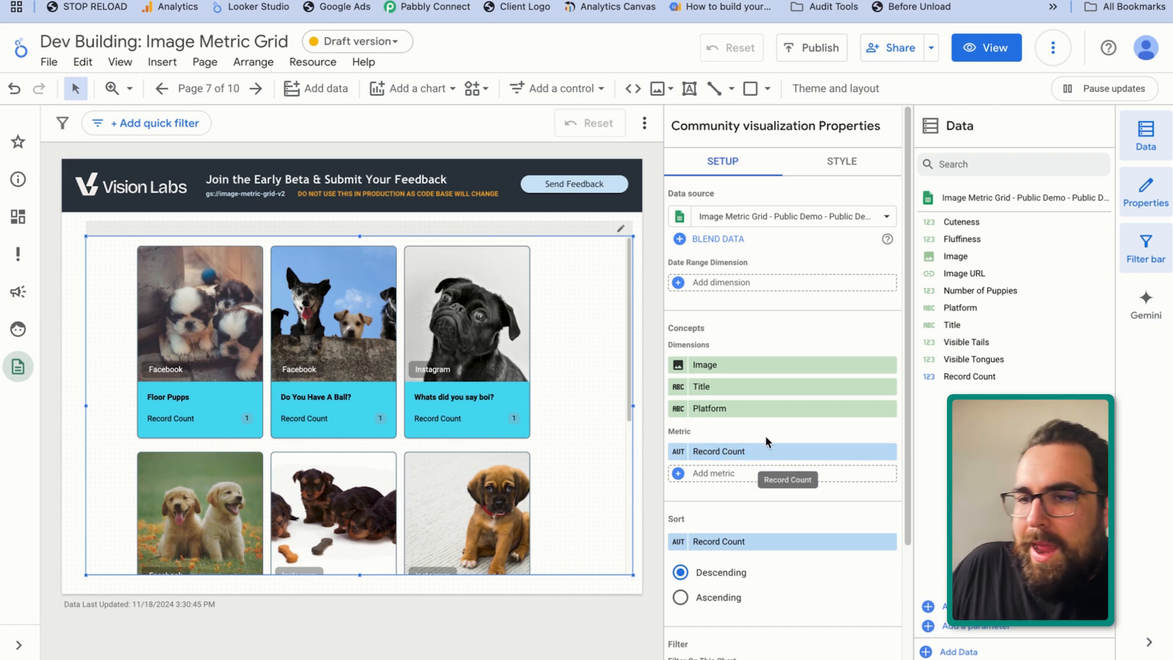
Replace the Record Count metric with Cuteness and add Fluffiness, Visible Tails and Visible Tongues as further metrics
left_click_drag(982, 224, 741, 452)
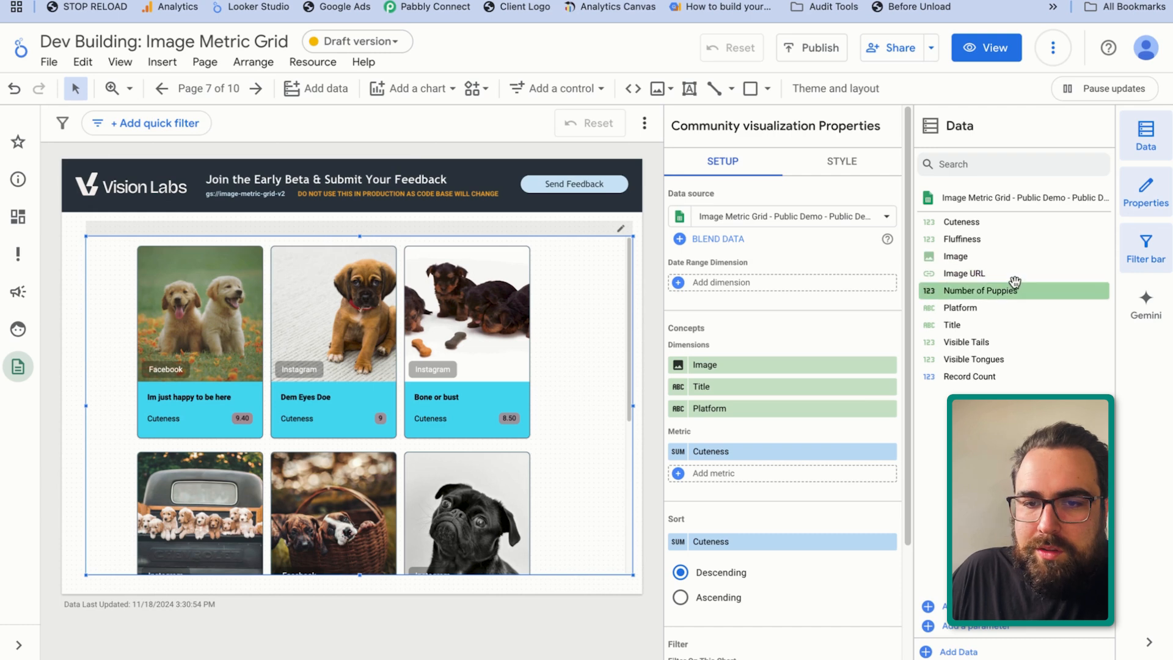
left_click_drag(1011, 239, 746, 475)
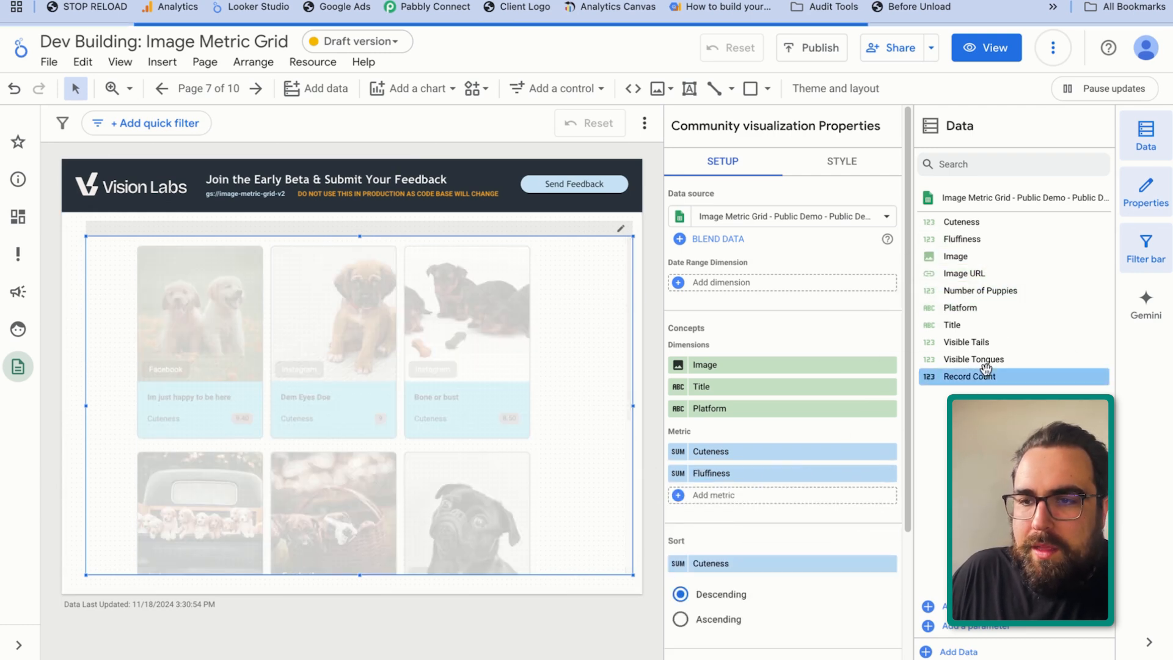
left_click_drag(977, 342, 745, 500)
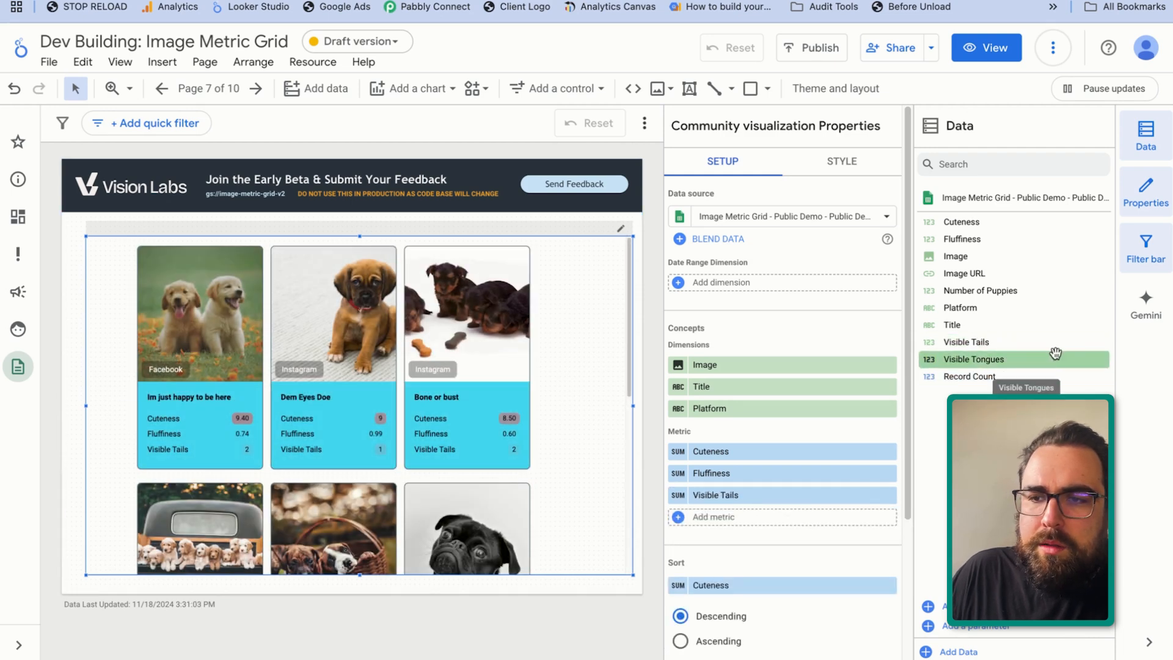
left_click_drag(1021, 359, 765, 519)
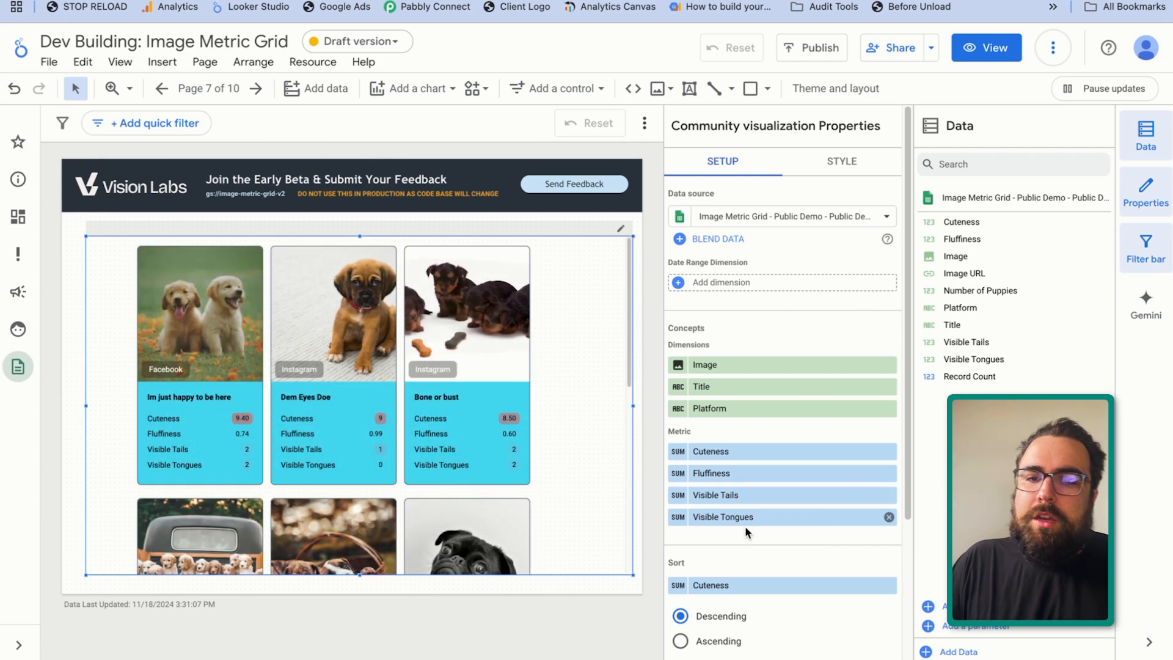
Hide the data field list to enlarge the canvas, look over the cards, and move the visualization up against the header
left_click(1145, 133)
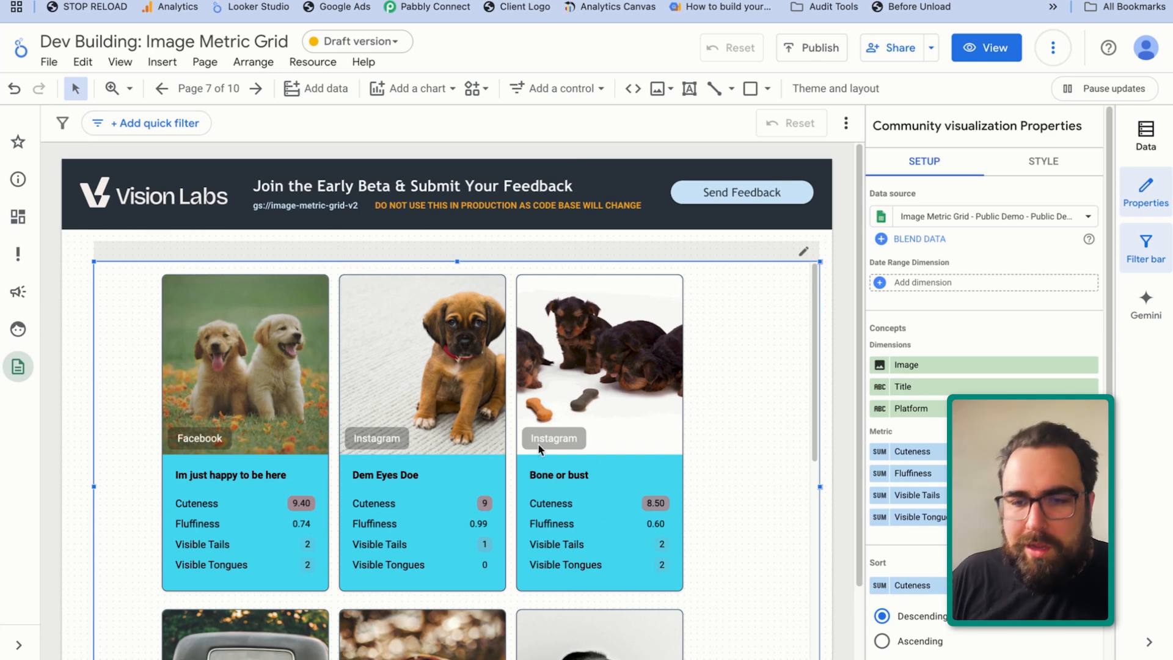
scroll(546, 525, "down", 3)
scroll(547, 525, "up", 3)
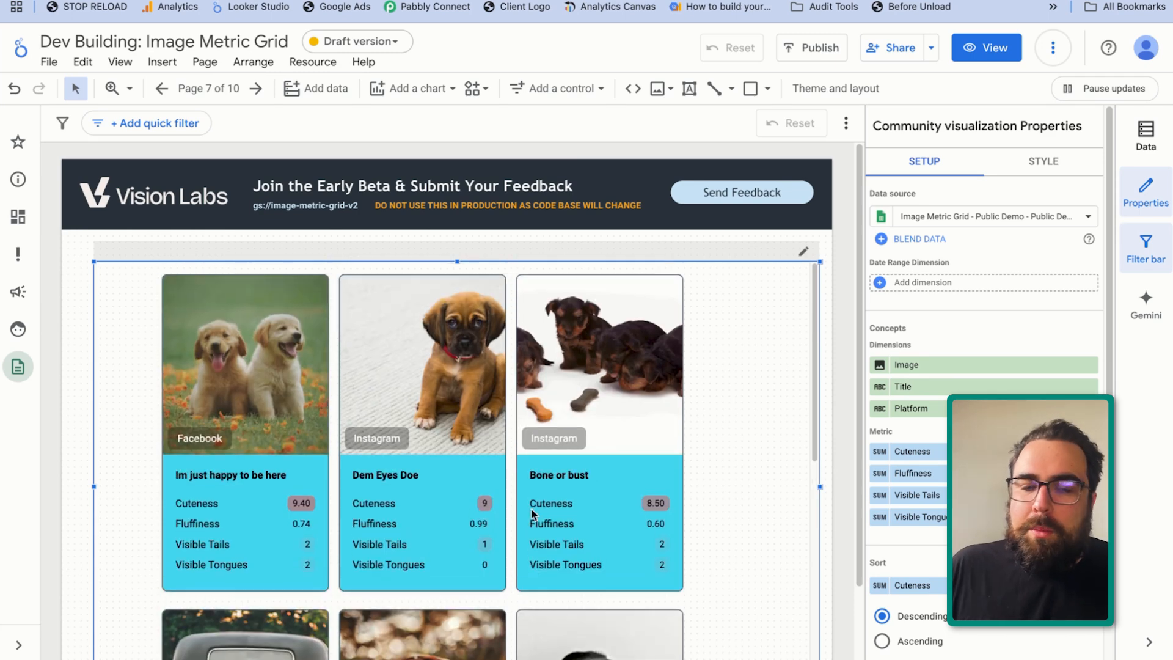
scroll(753, 243, "down", 1)
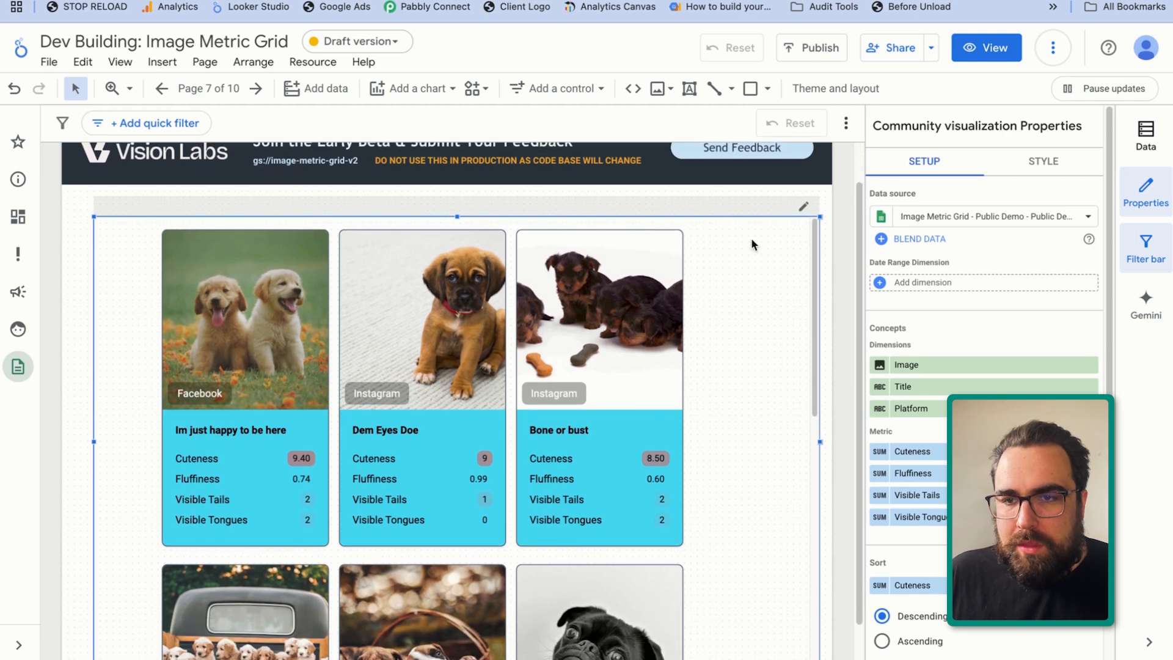
scroll(715, 196, "down", 1)
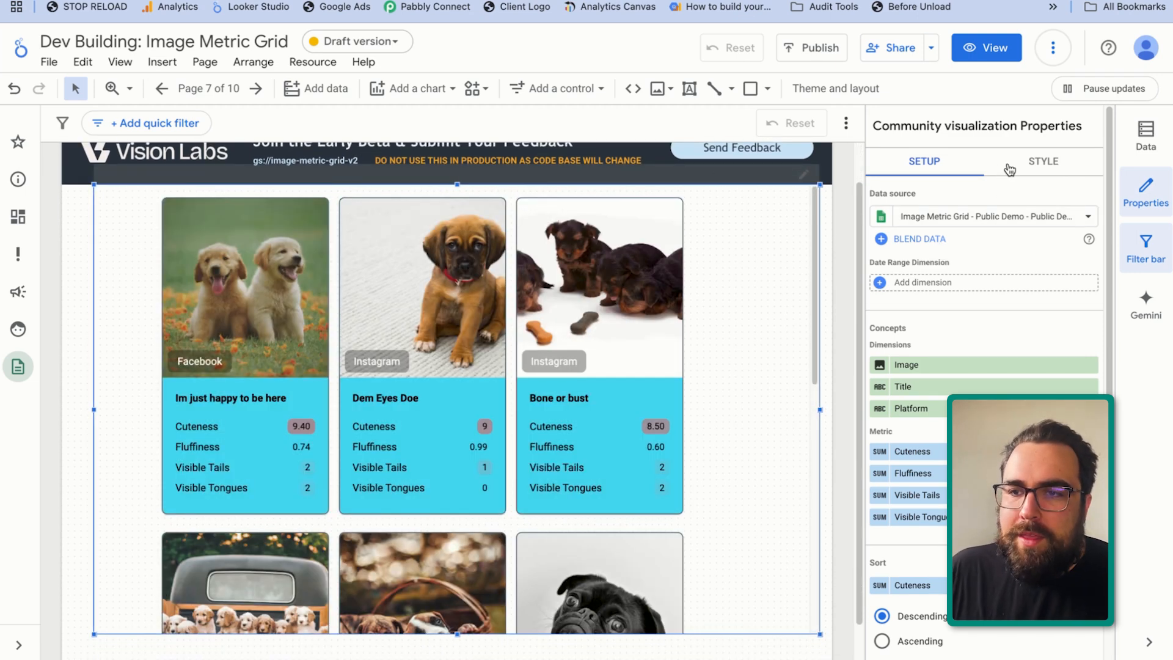
Set the visualization's card background color to white
left_click(1014, 171)
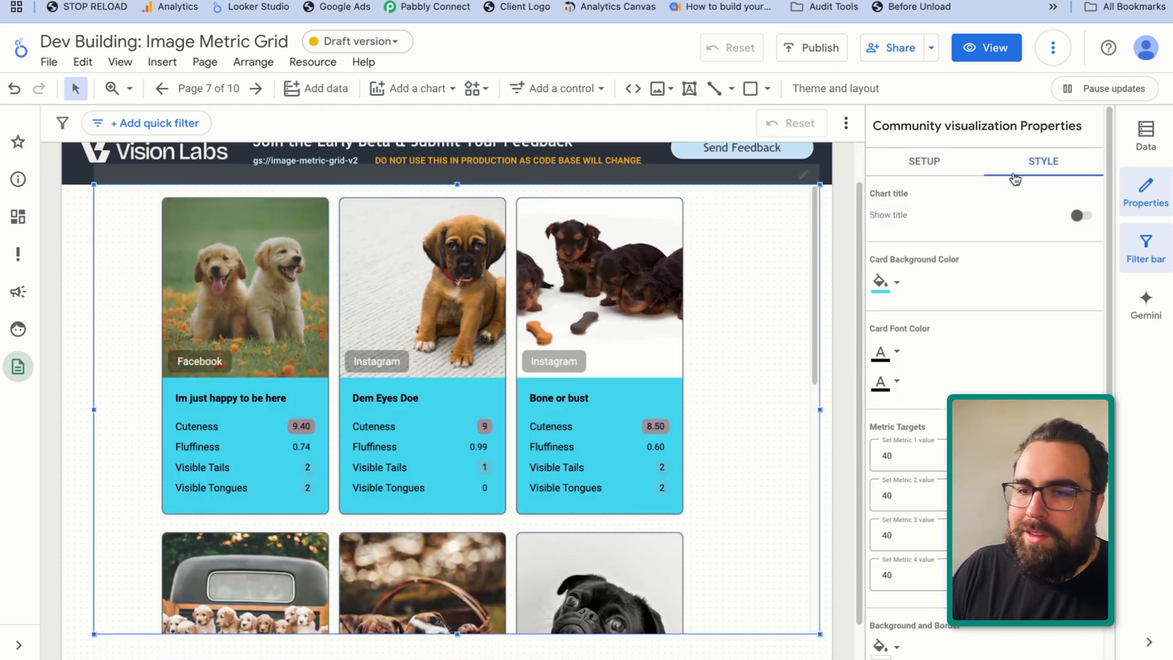
left_click(881, 281)
left_click(1117, 332)
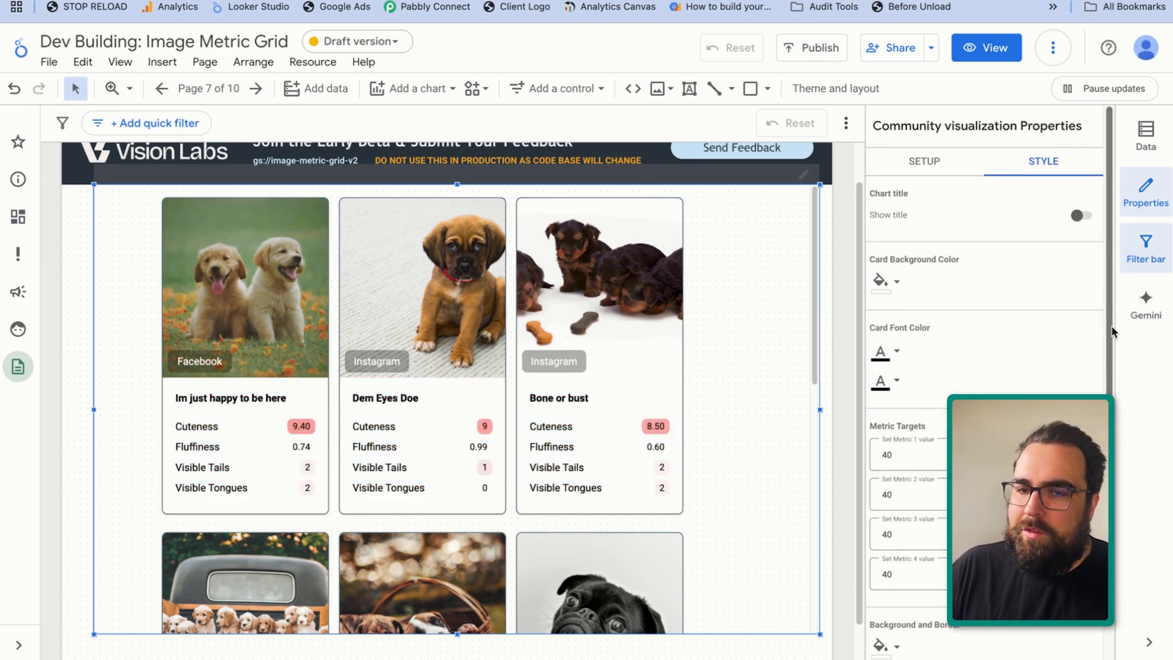
Try a dark card style with a black card background and both card font colors set to white
left_click(879, 281)
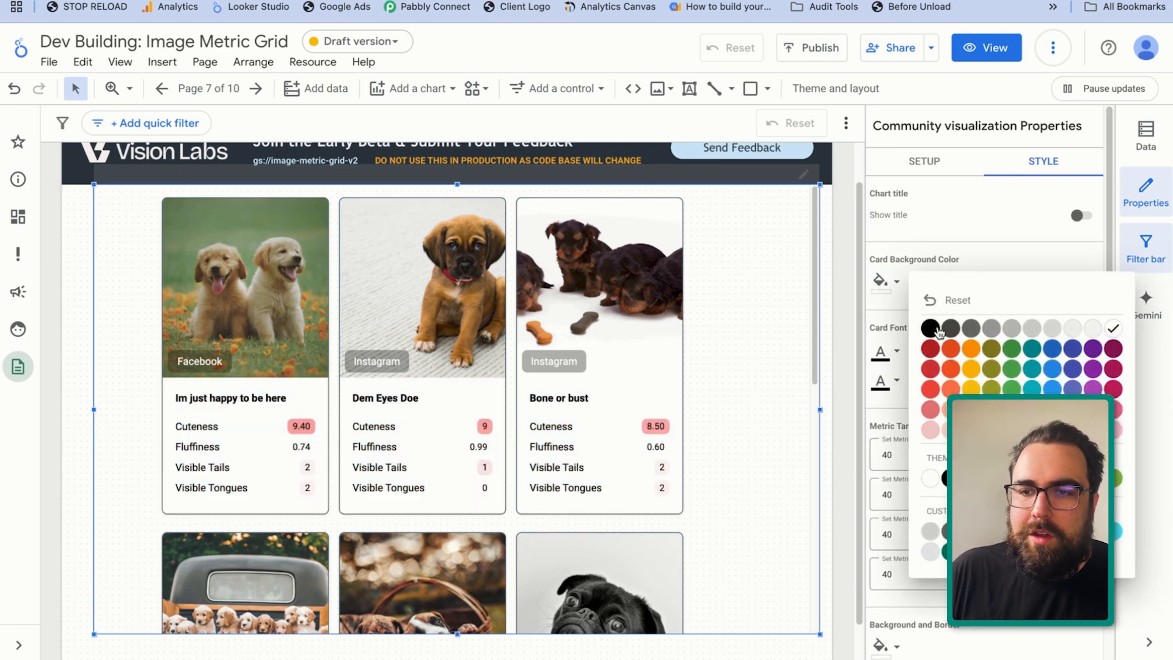
left_click(932, 329)
left_click(880, 352)
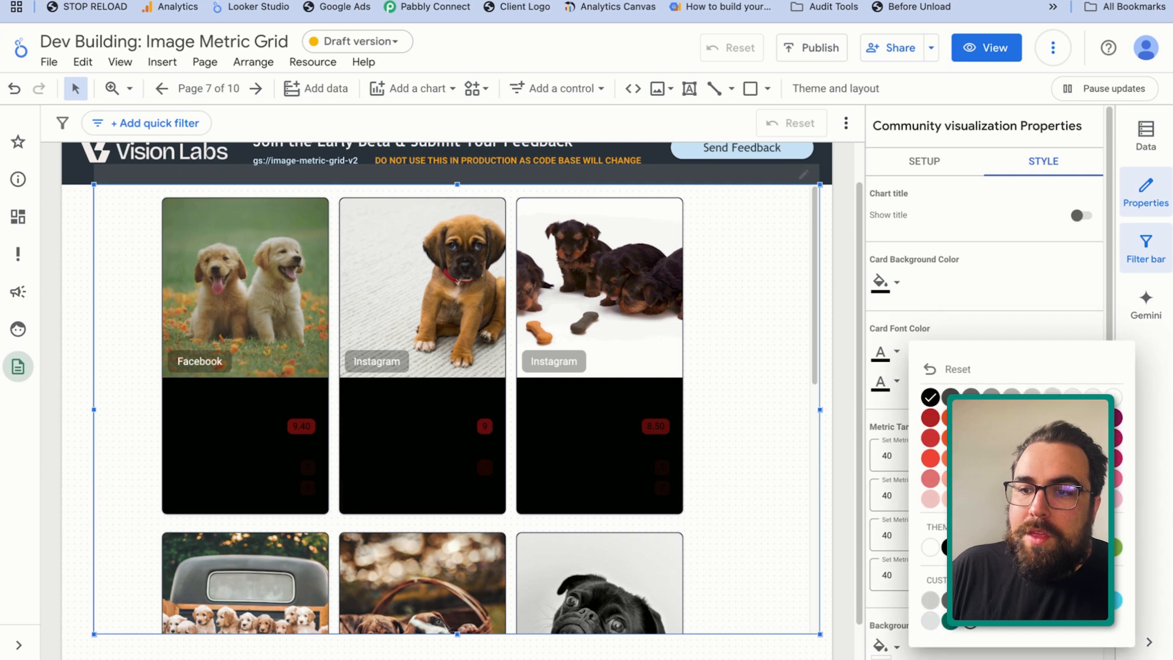
left_click(1116, 401)
left_click(882, 382)
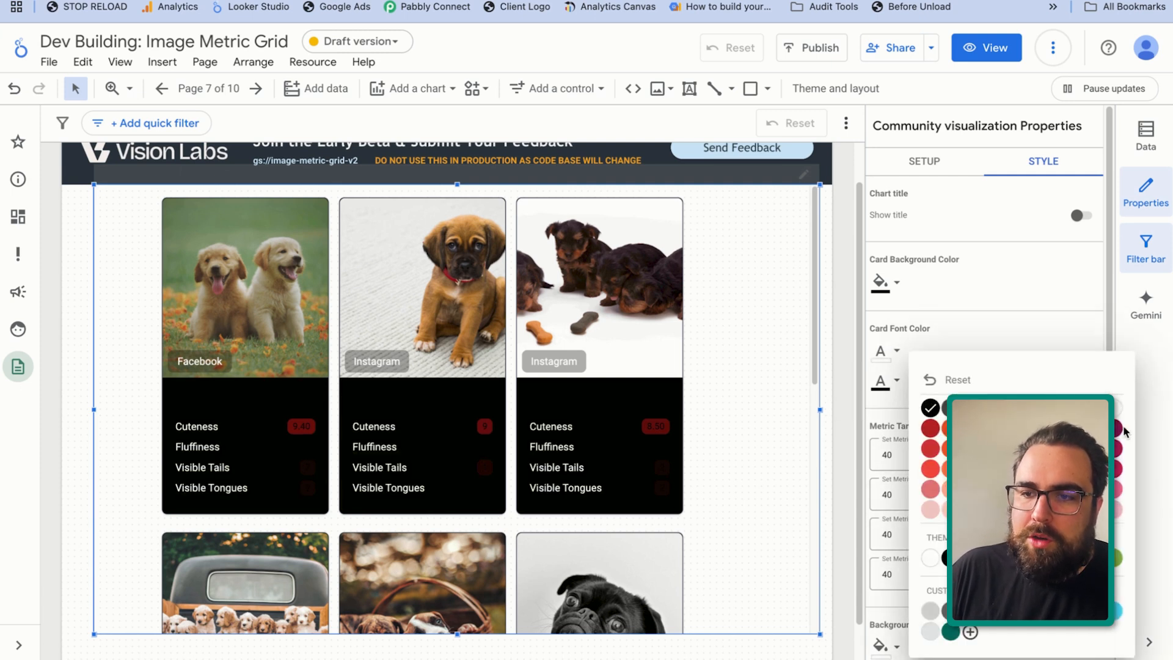
left_click(1115, 420)
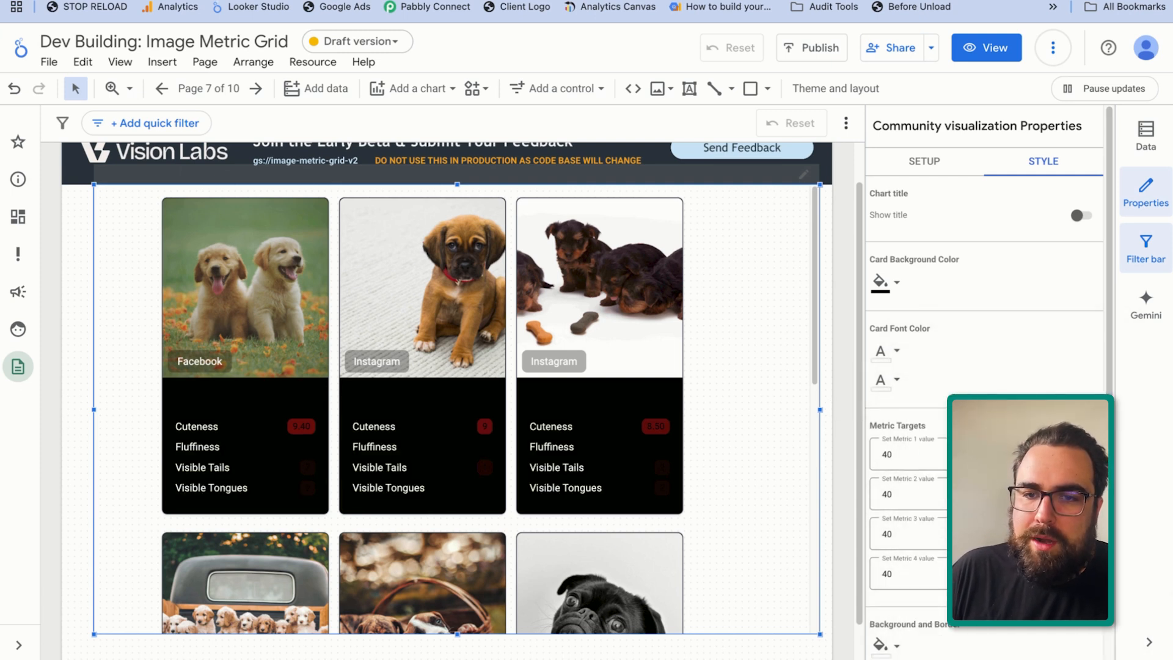
Set the card background color back to white and both card font colors to black
left_click(880, 281)
left_click(1113, 328)
left_click(897, 352)
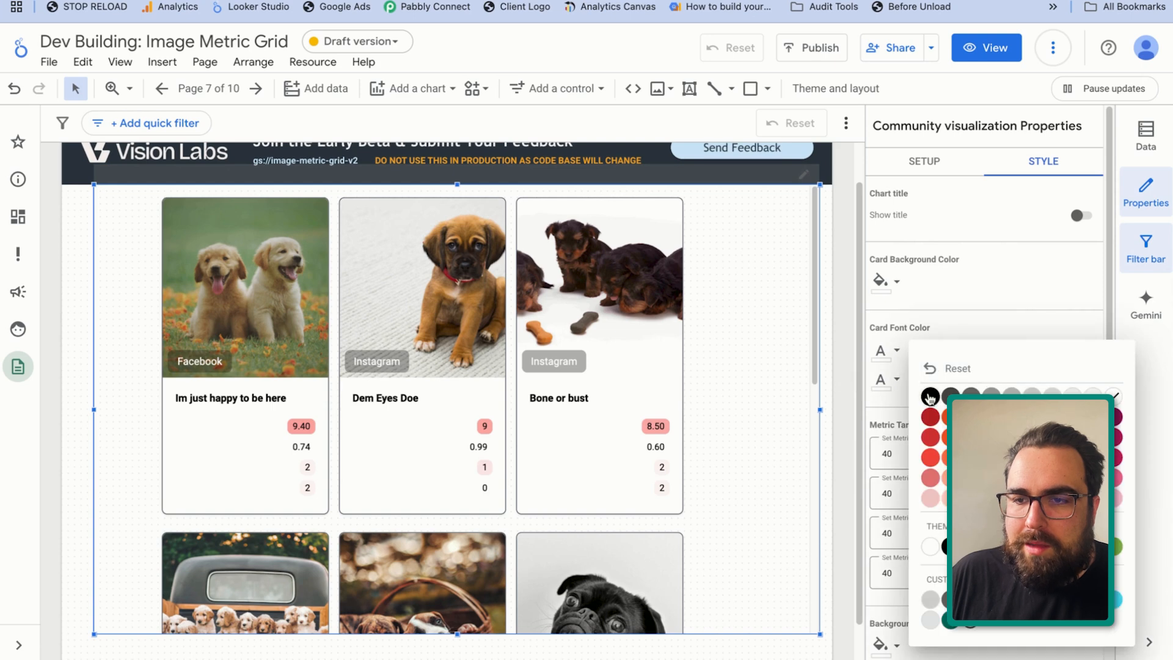
left_click(929, 399)
left_click(884, 380)
left_click(932, 407)
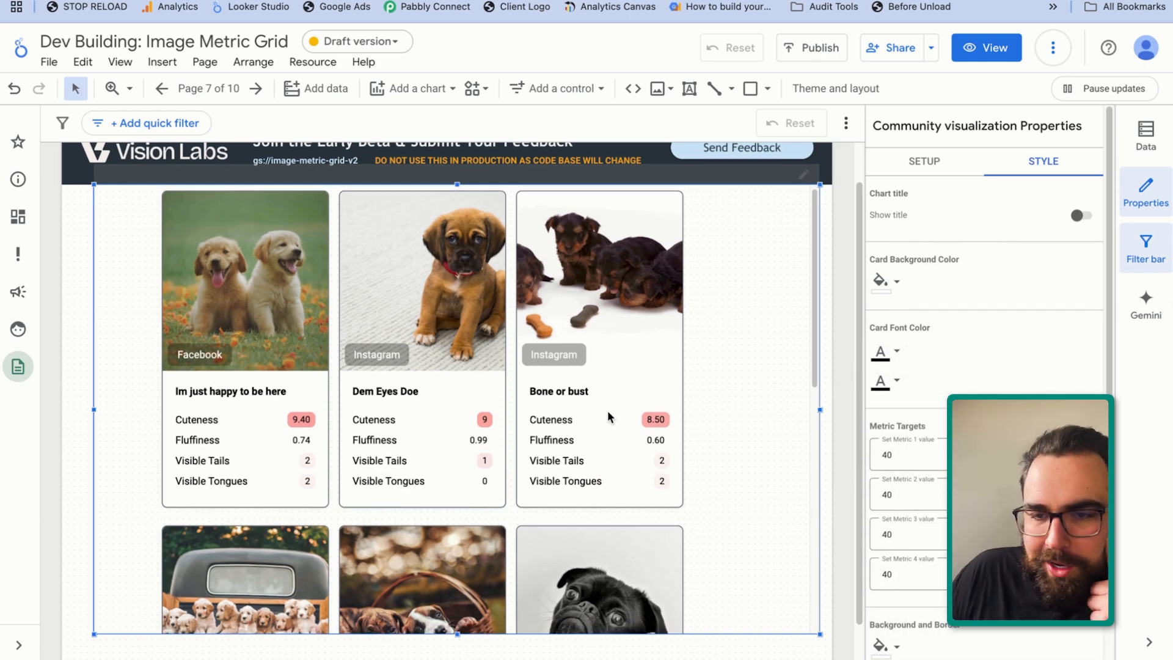
Set all four metric target values of the visualization to 0
scroll(607, 409, "down", 4)
scroll(627, 435, "up", 4)
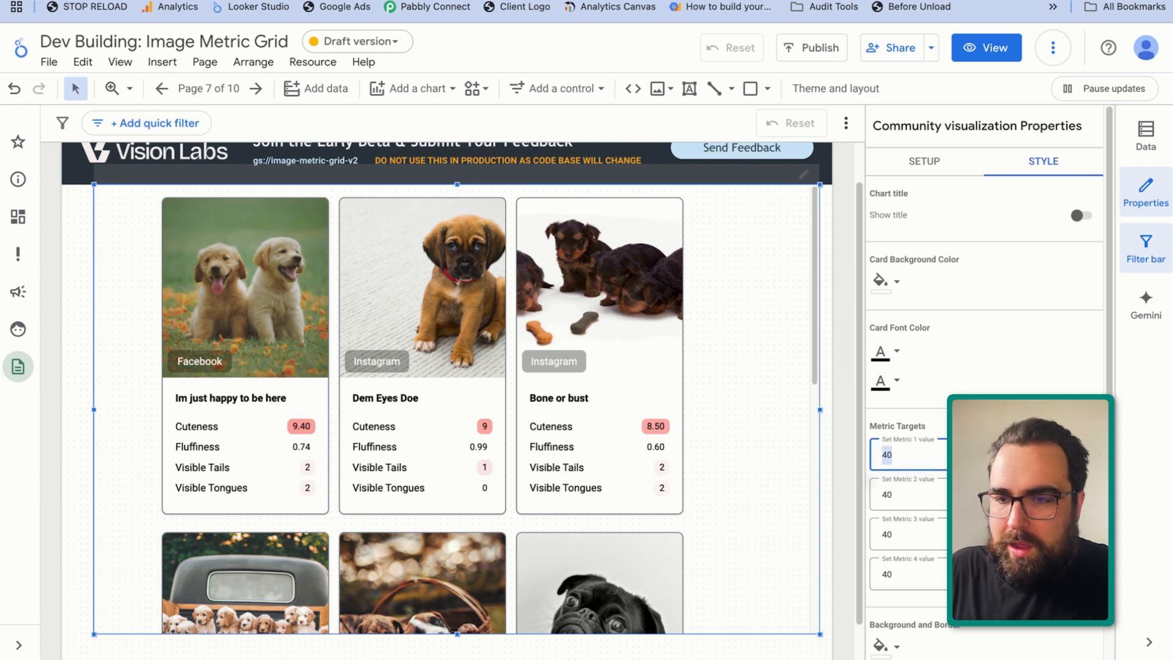
type("0")
key("Return")
key("Return")
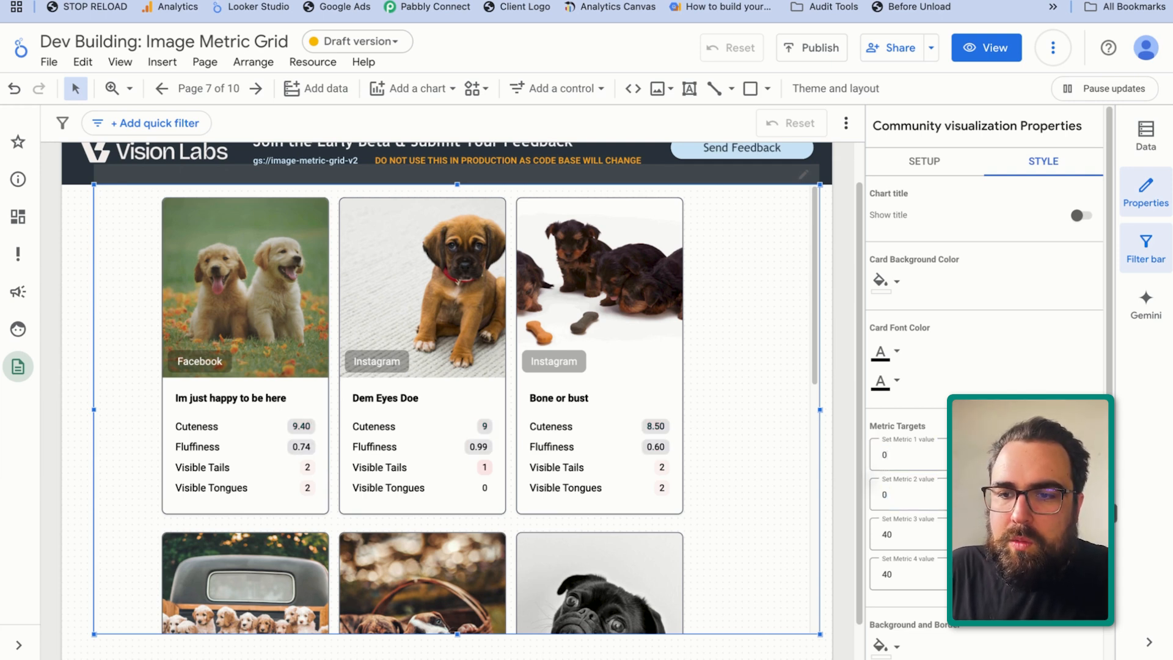
type("0")
key("Return")
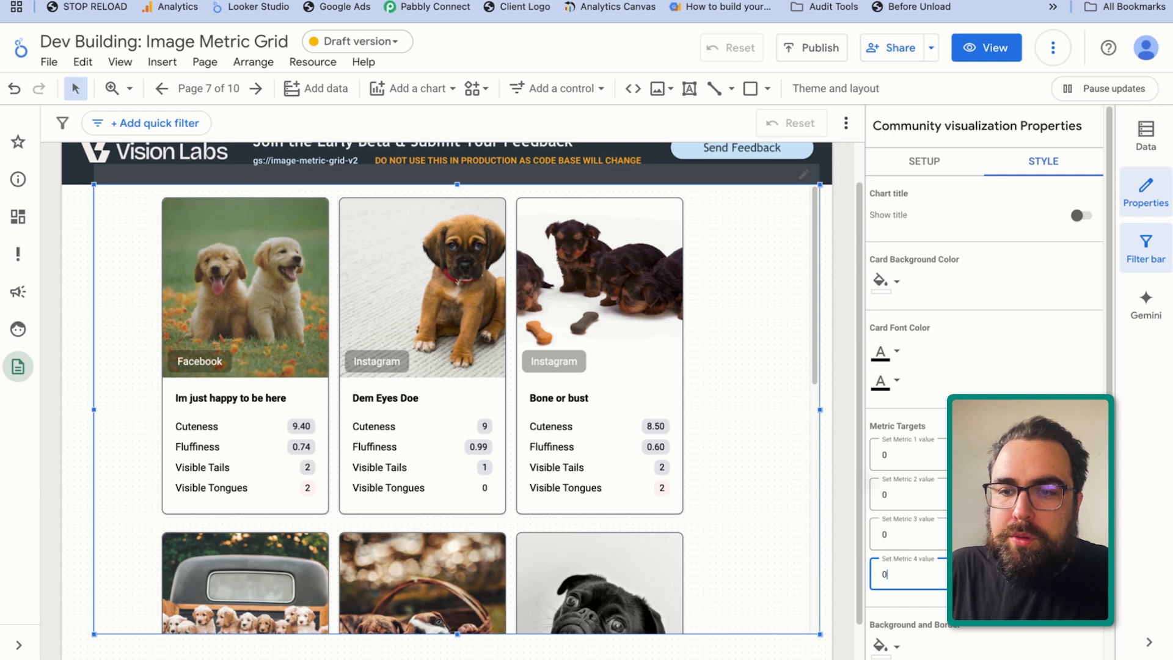
type("0")
key("Return")
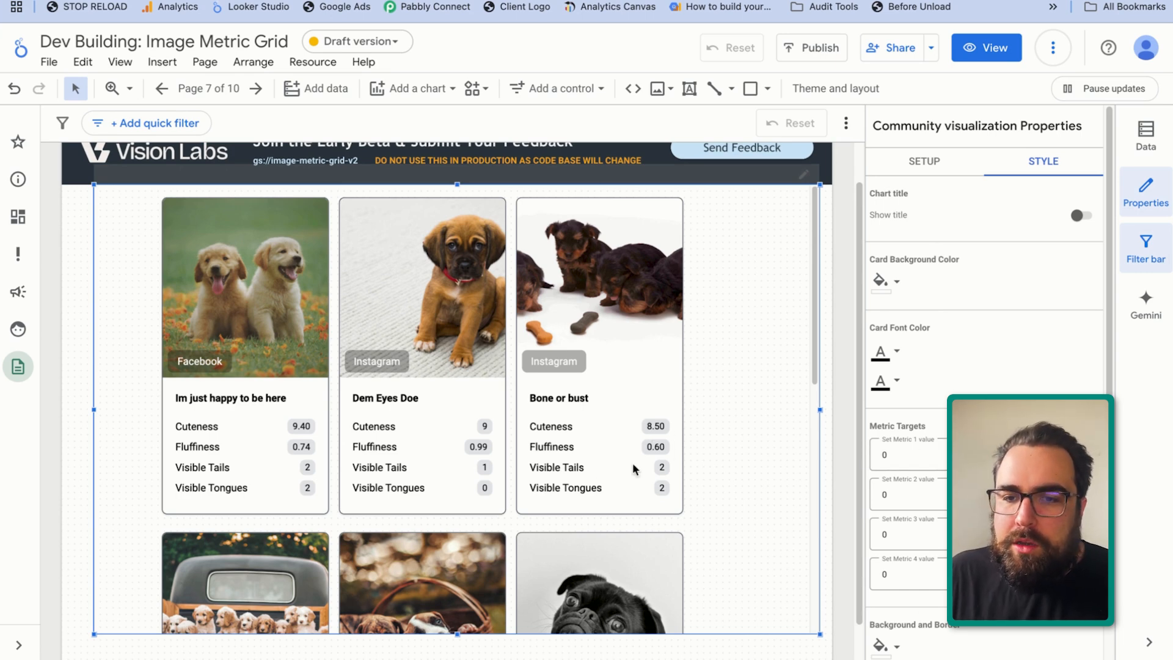
scroll(464, 481, "down", 8)
scroll(465, 481, "up", 8)
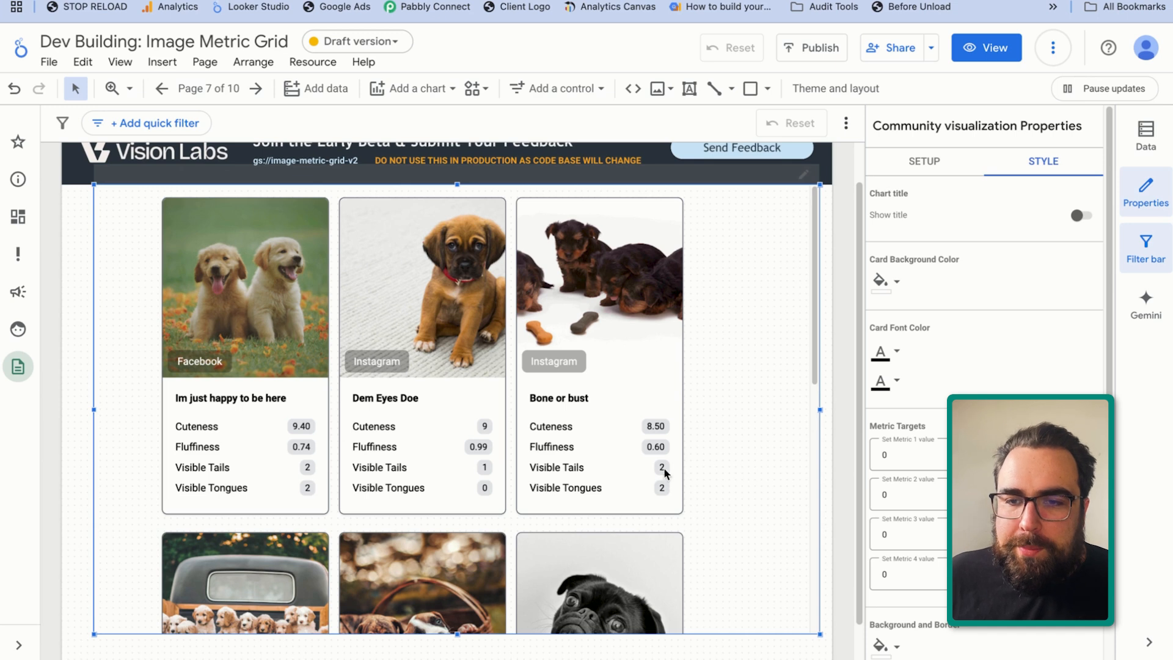
Change the Fluffiness metric's data type to Percent
left_click(925, 161)
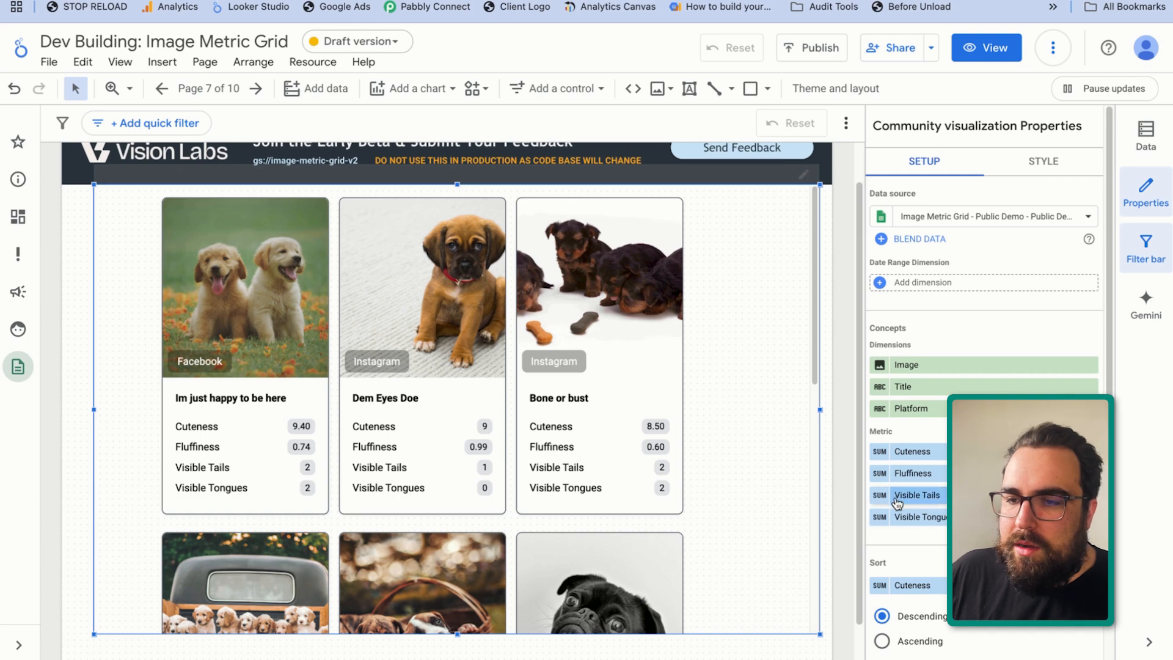
left_click(879, 474)
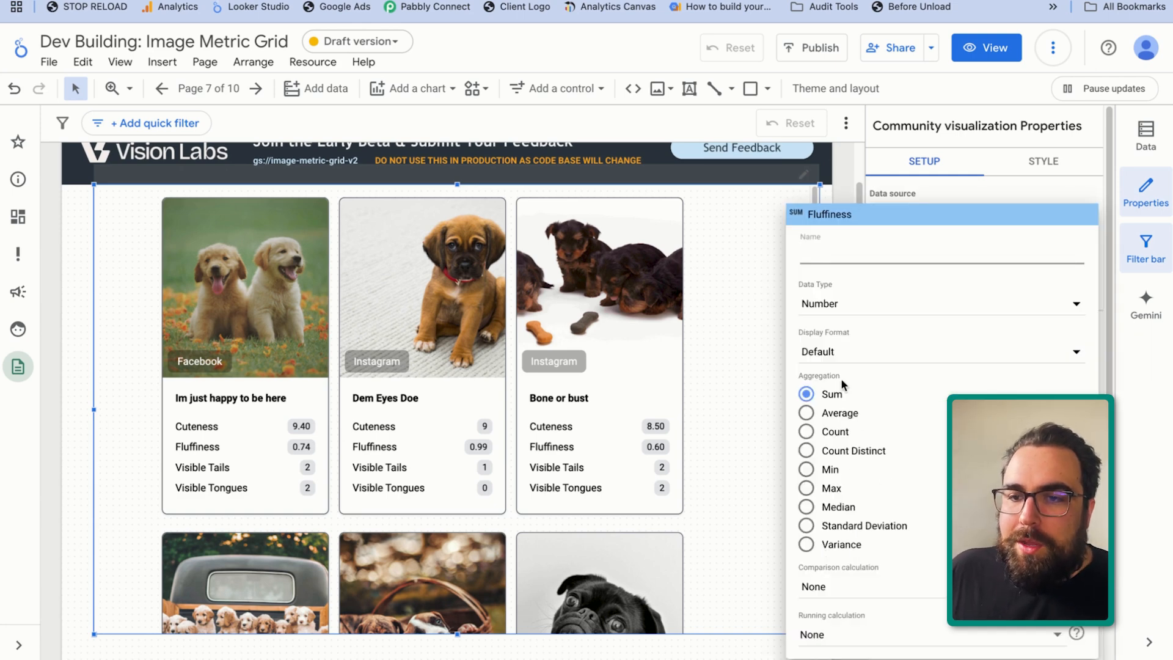
left_click(843, 305)
mouse_move(864, 318)
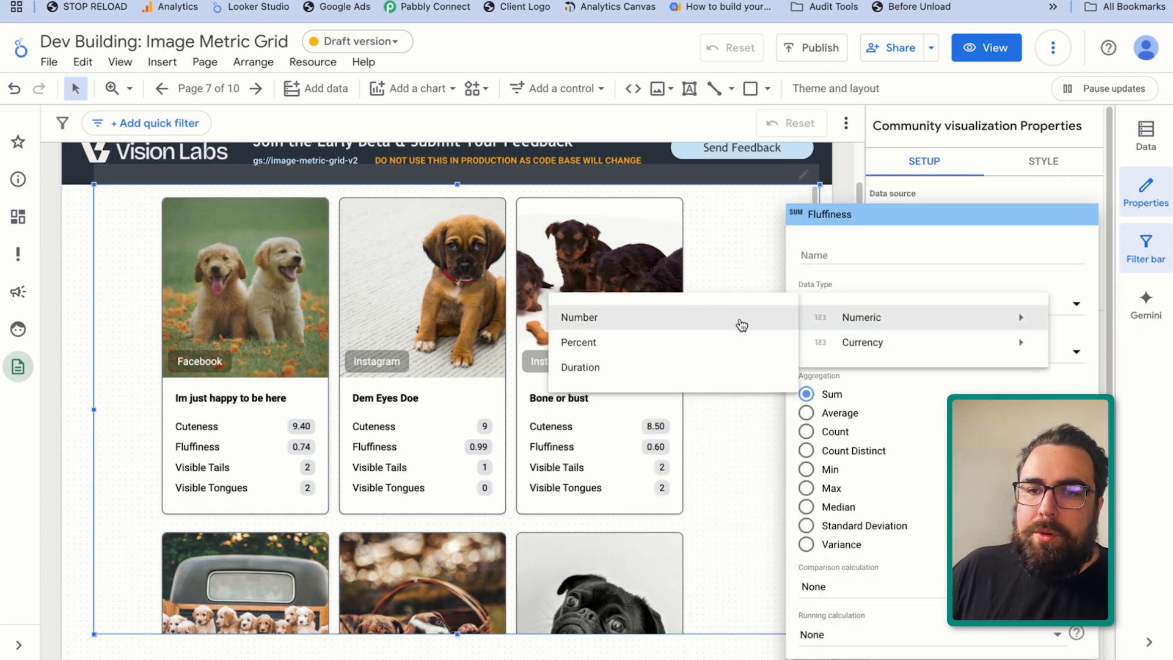
left_click(660, 342)
left_click(697, 446)
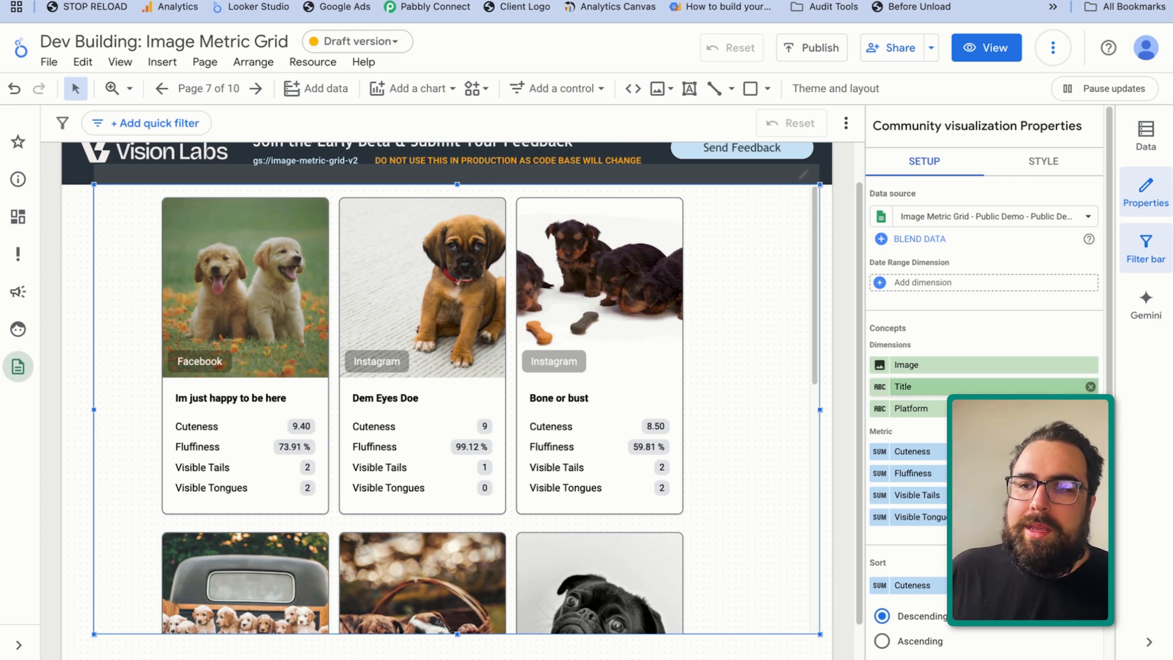
Set the target value for Metric 1 to 7 in the visualization's style settings
left_click(1047, 163)
scroll(907, 436, "down", 1)
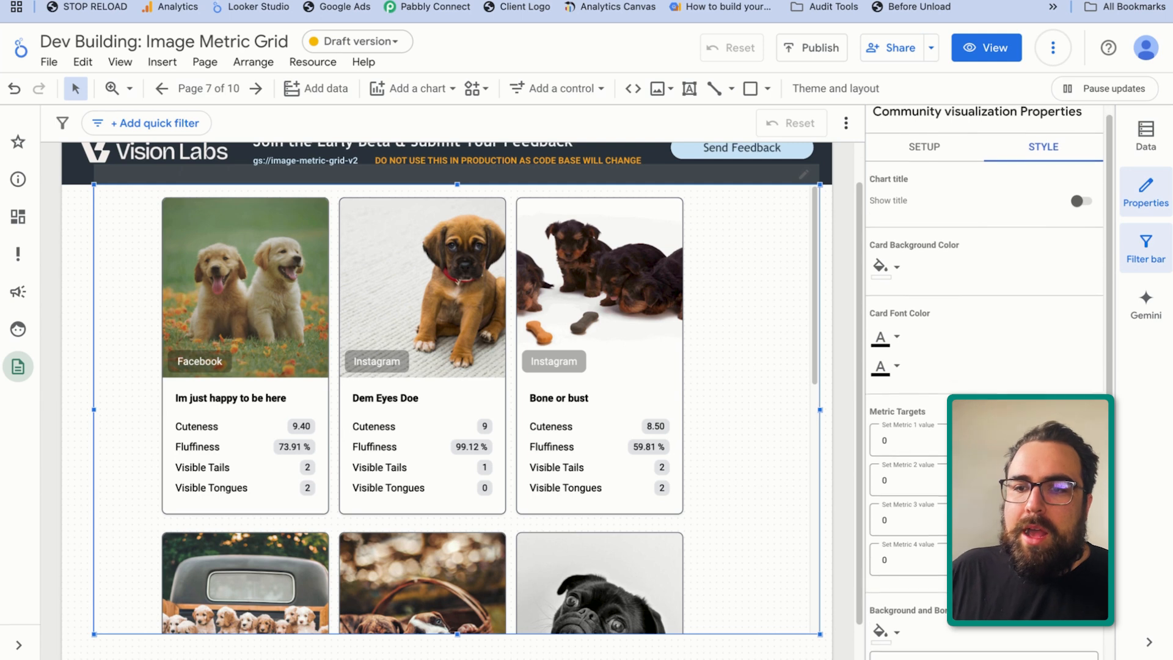
scroll(977, 403, "down", 3)
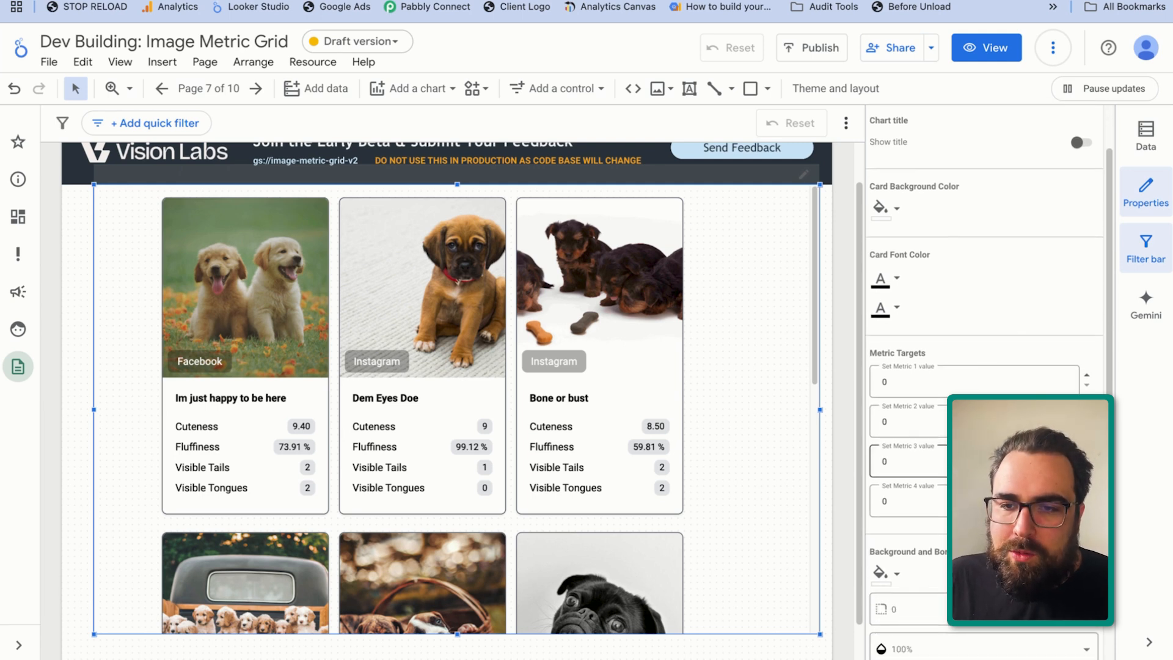
scroll(436, 469, "down", 1)
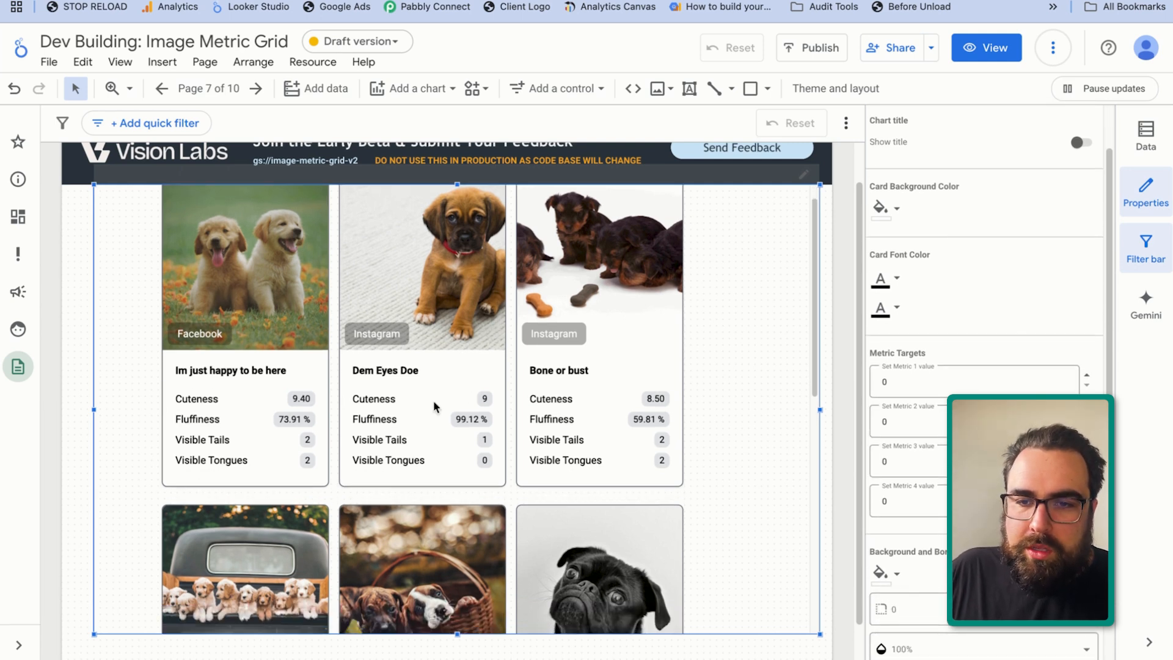
left_click(910, 379)
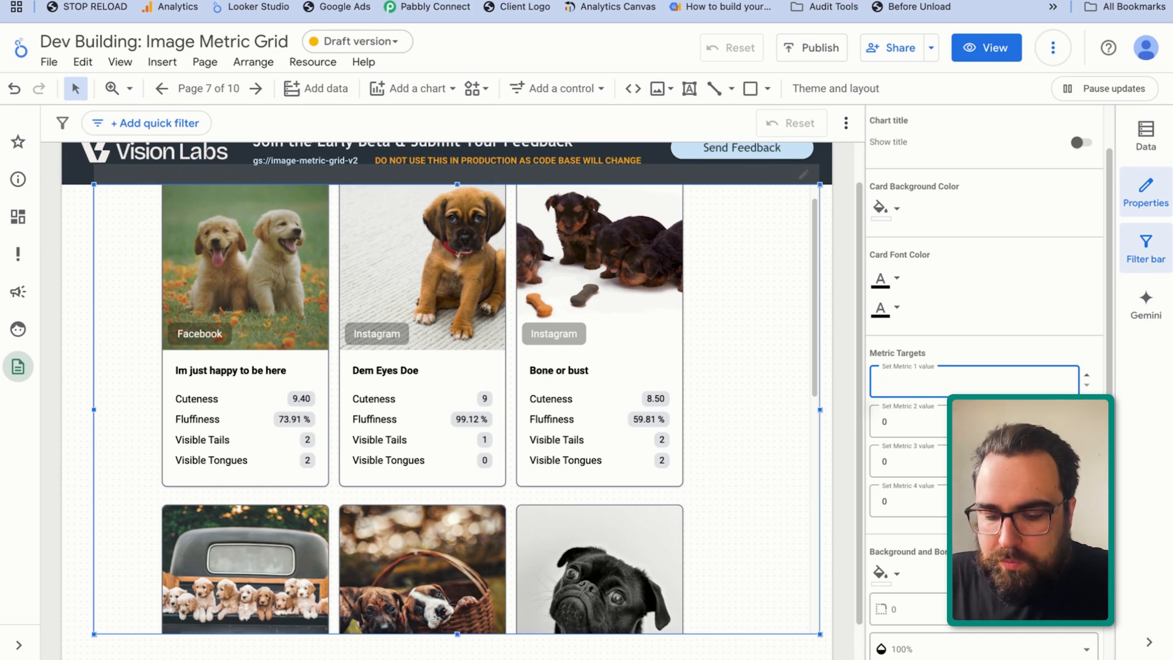
type("7")
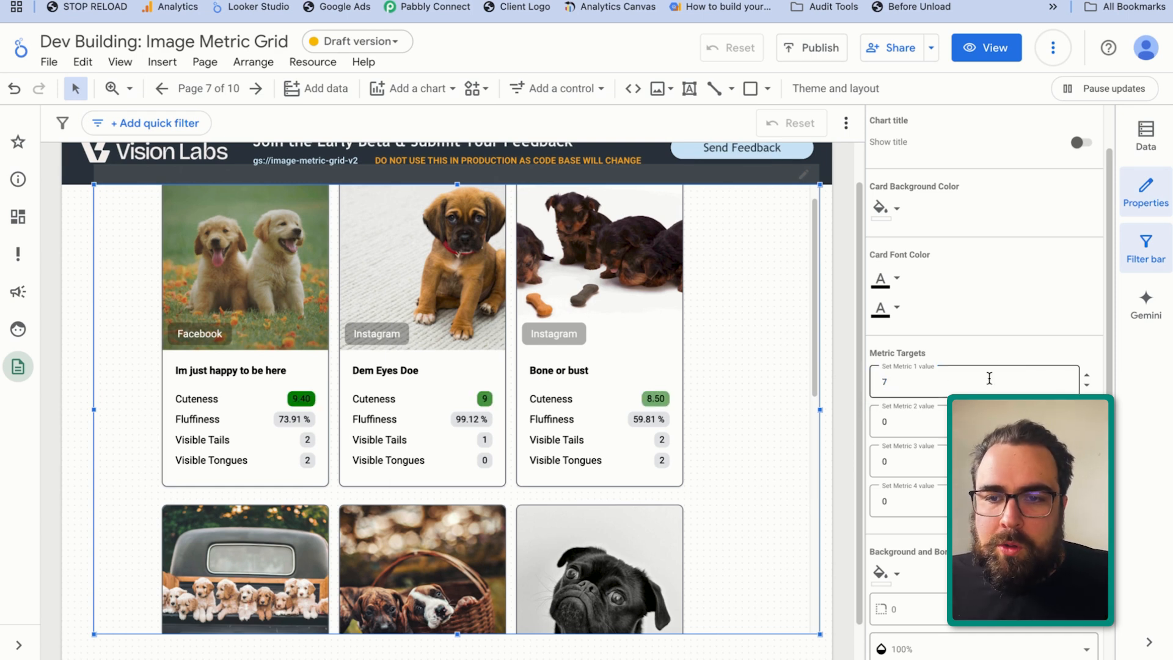
Examine how the Cuteness values are color-coded against the target across all the cards
scroll(649, 432, "down", 3)
scroll(704, 412, "down", 5)
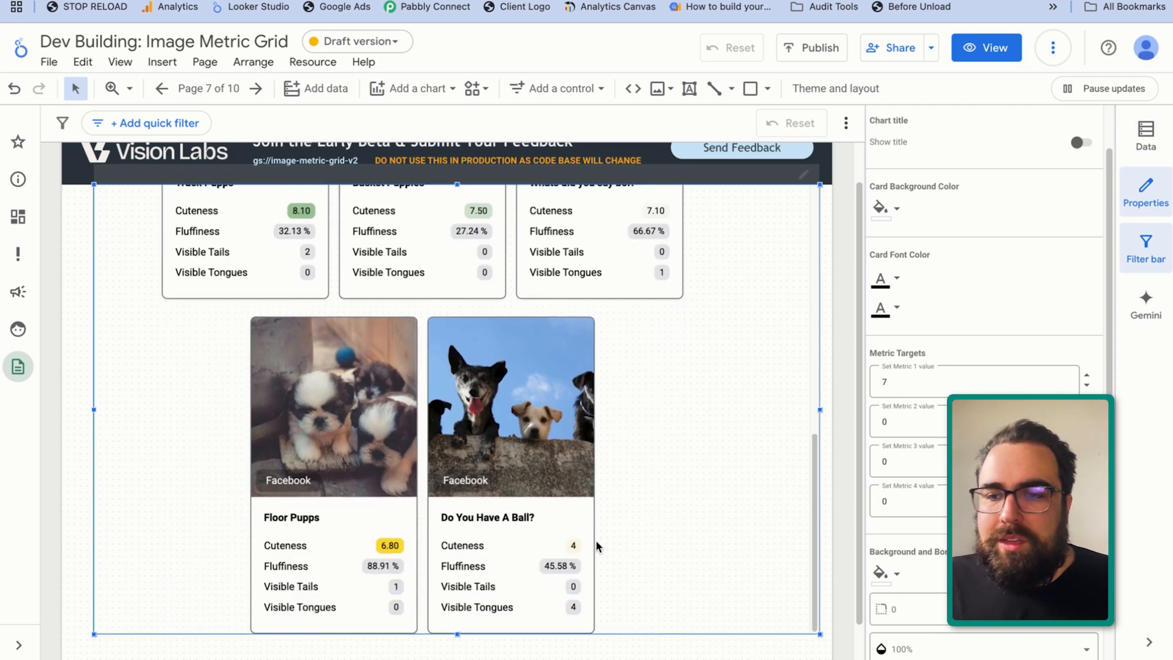
scroll(589, 607, "down", 1)
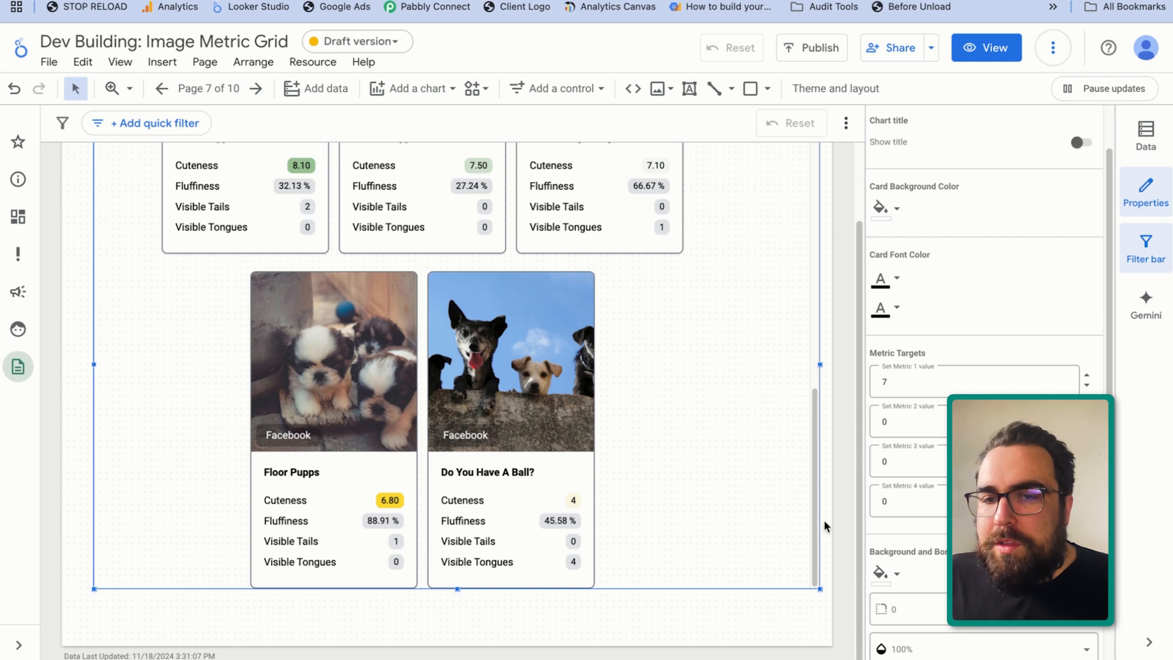
scroll(650, 478, "up", 1)
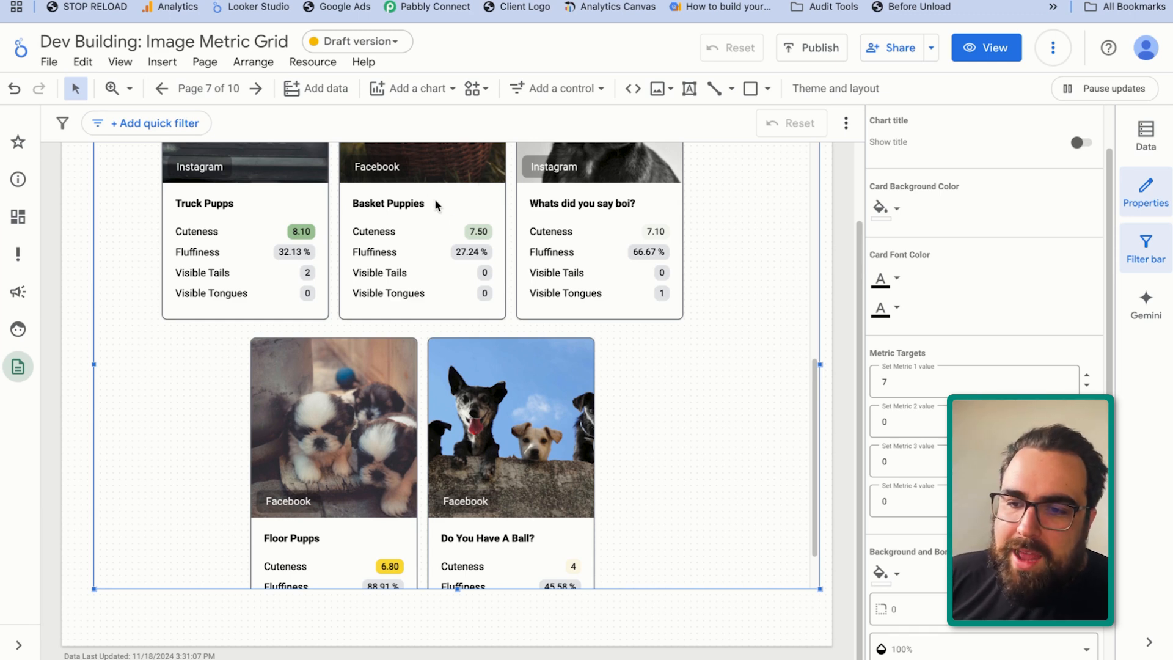
scroll(888, 436, "down", 5)
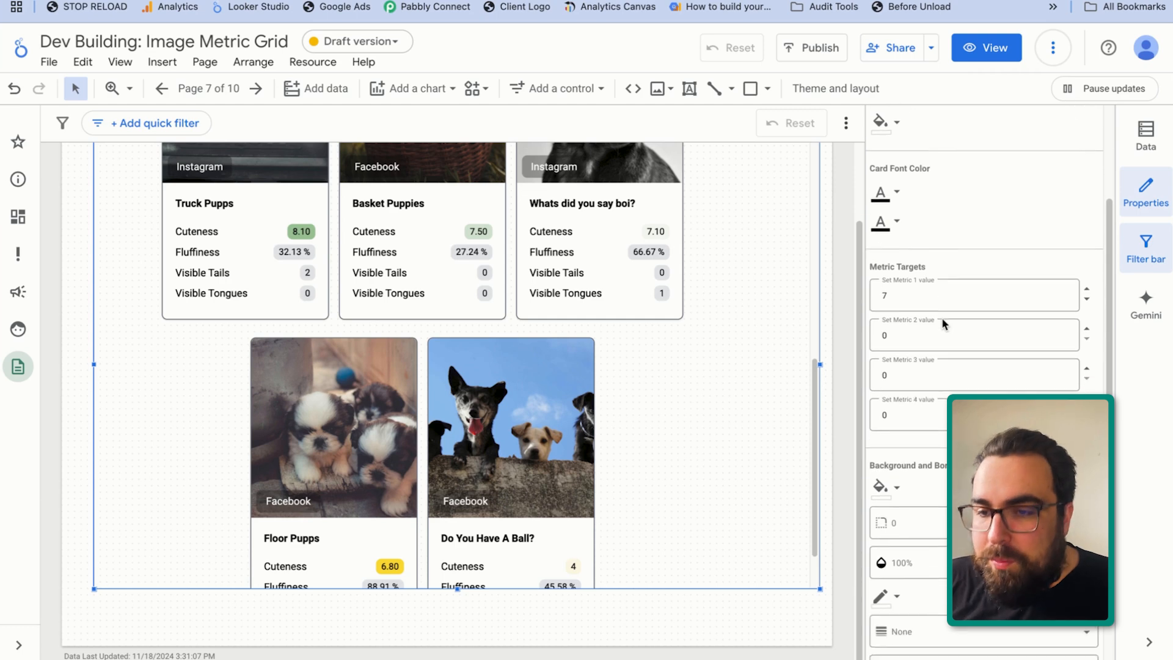
scroll(680, 466, "up", 10)
scroll(678, 410, "up", 3)
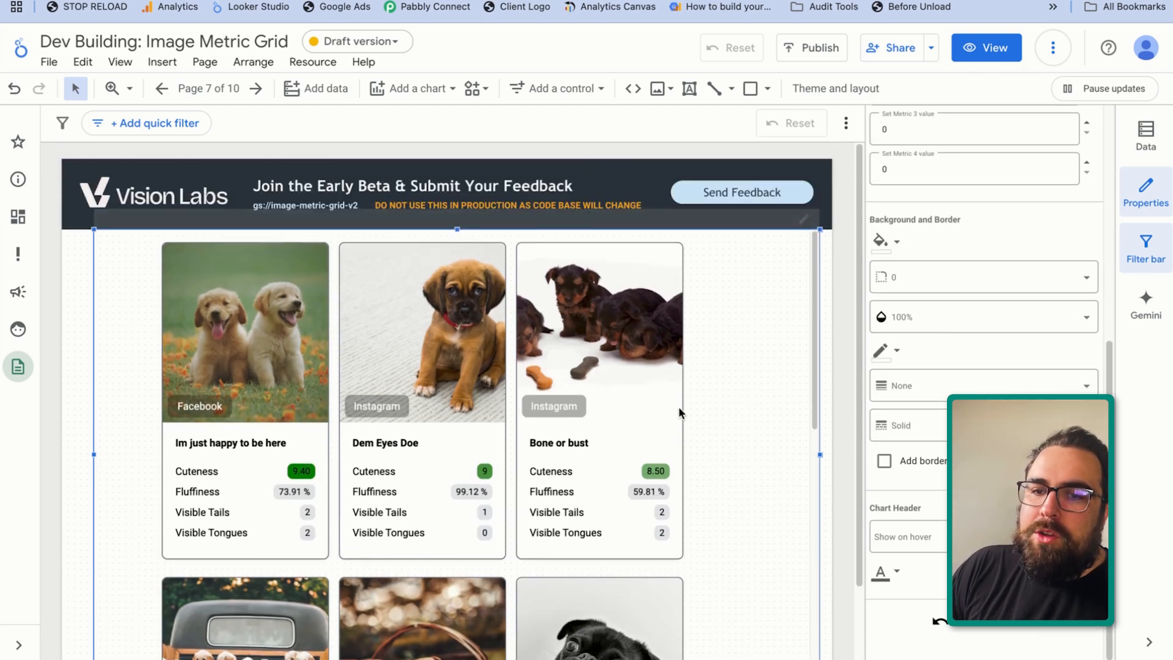
Narrow the visualization, trying a two-column width before settling on a width that fits three cards per row
left_click_drag(822, 456, 775, 455)
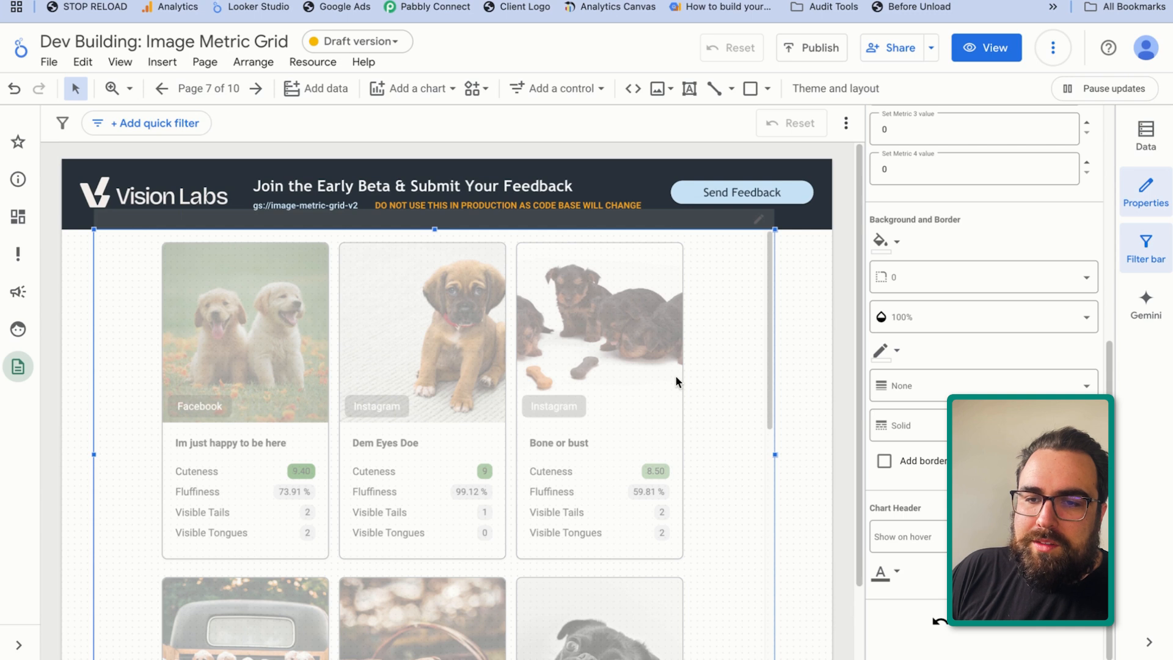
left_click_drag(775, 455, 588, 297)
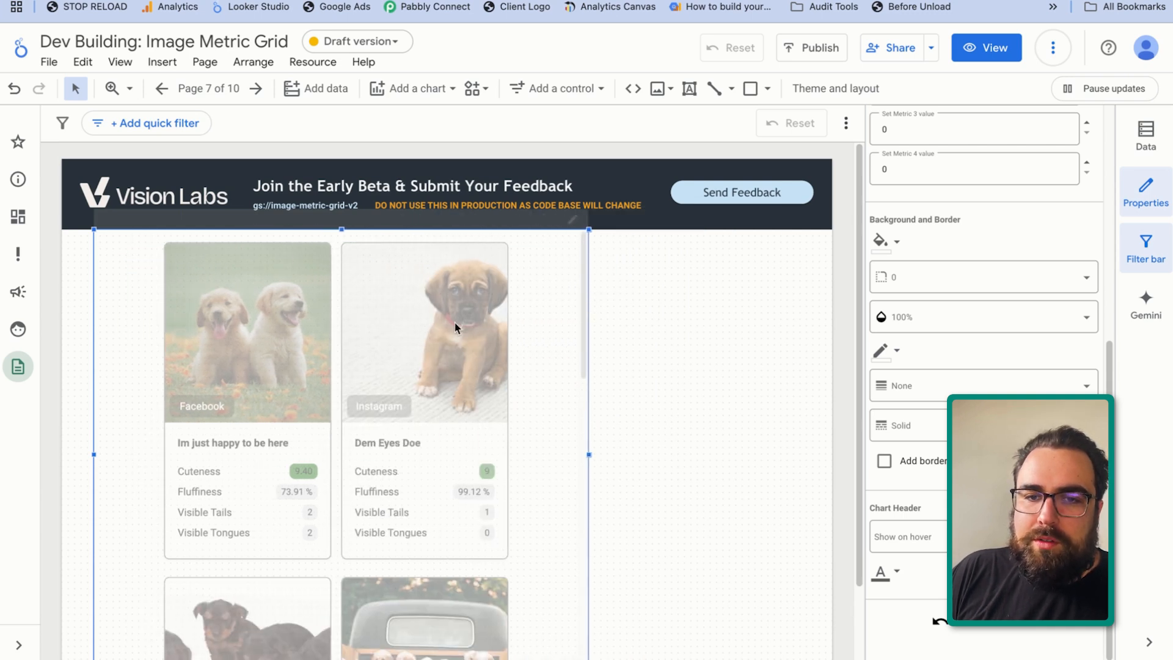
left_click_drag(545, 356, 789, 456)
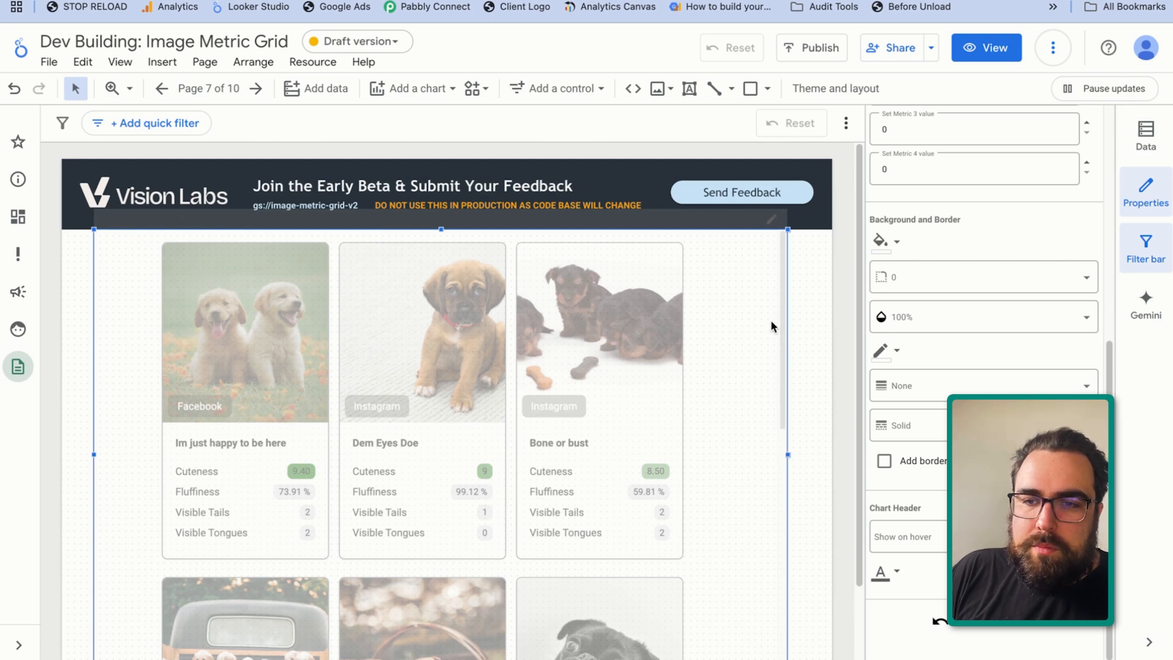
key("super+z")
left_click_drag(741, 191, 757, 287)
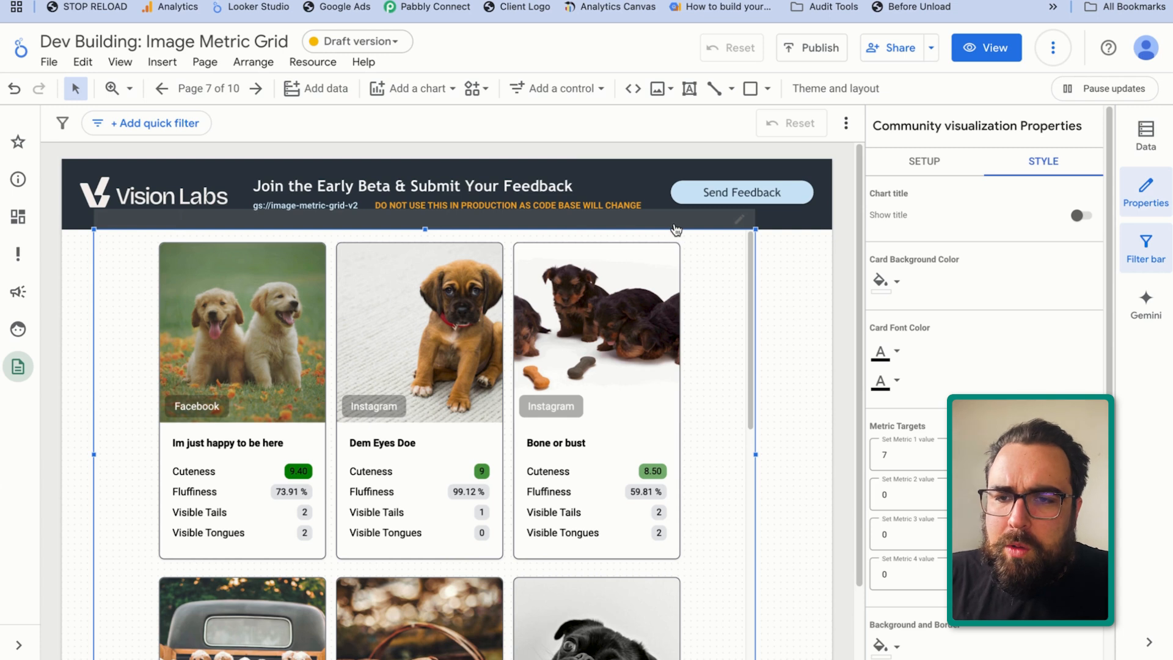
Move the visualization left to the page edge to free space beside the cards, and deselect it
key("Left")
key("Left")
key("Left")
key("Left")
key("Left")
key("Left")
key("Left")
key("Left")
key("Left")
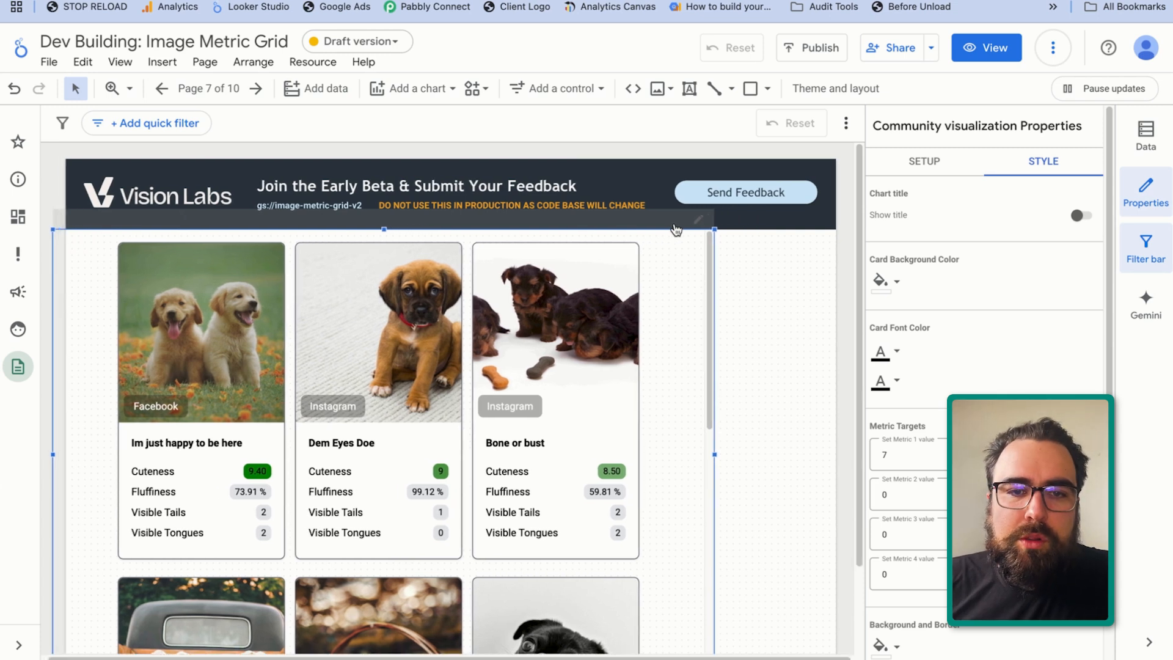
left_click(798, 372)
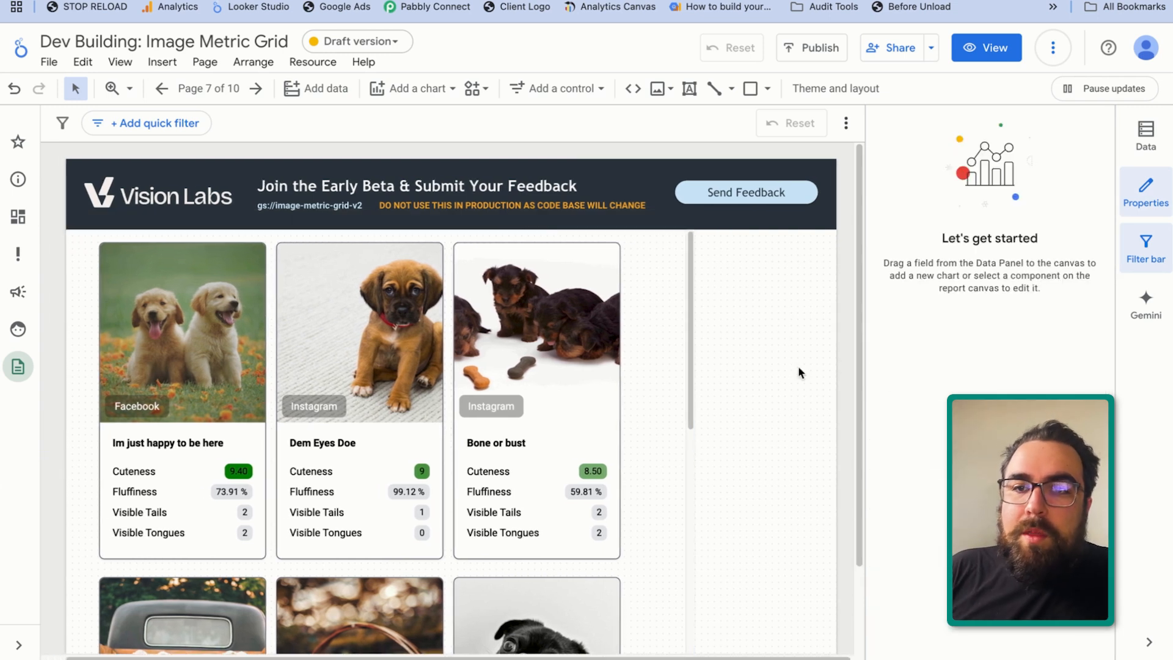
Add a text box beside the cards reading "Target fluffiness is .70%"
left_click(700, 89)
left_click_drag(672, 288, 792, 306)
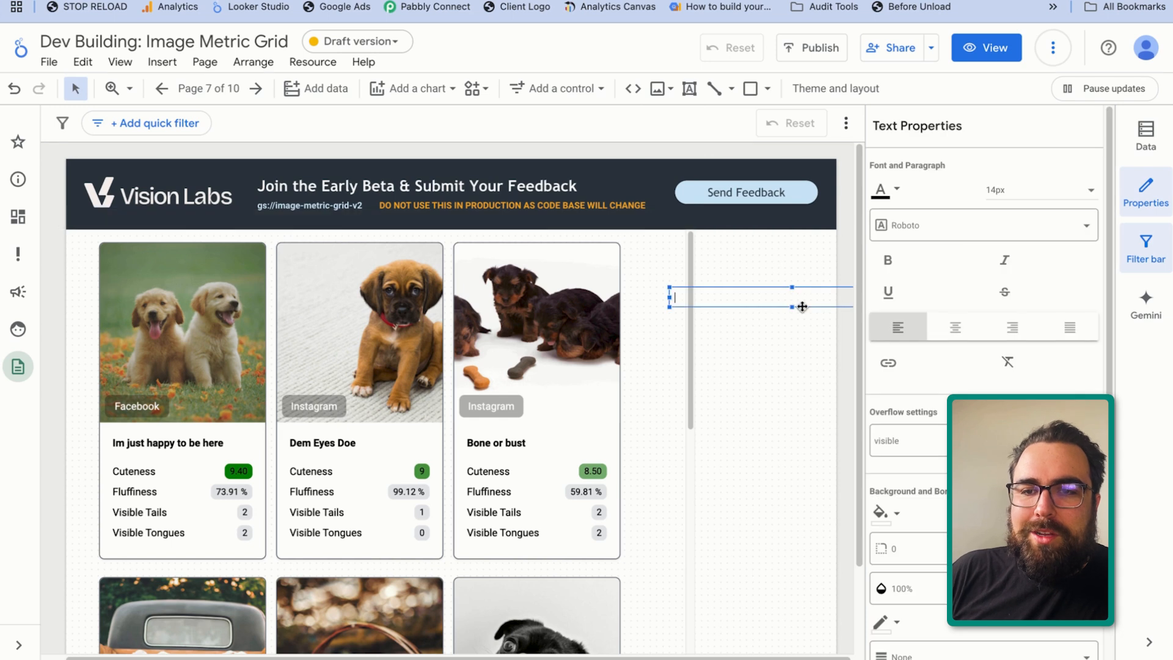
type("Target fluffiness is .70%")
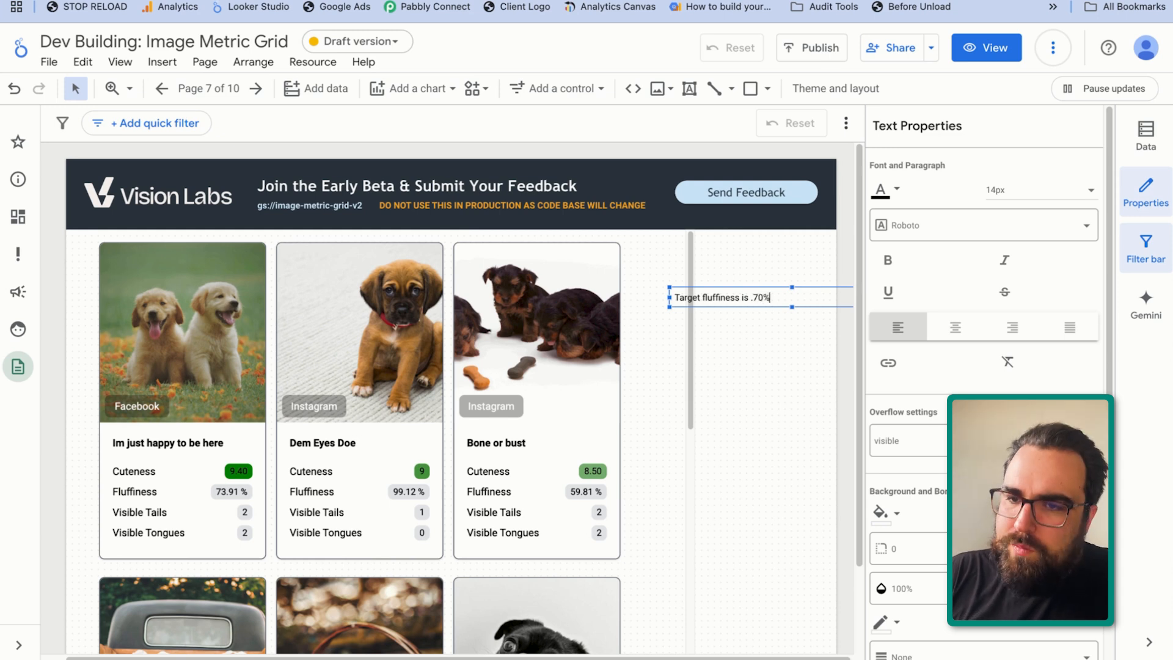
Make the target fluffiness text italic at 20px and move it to the right of the card grid, just below the header
key("ctrl+a")
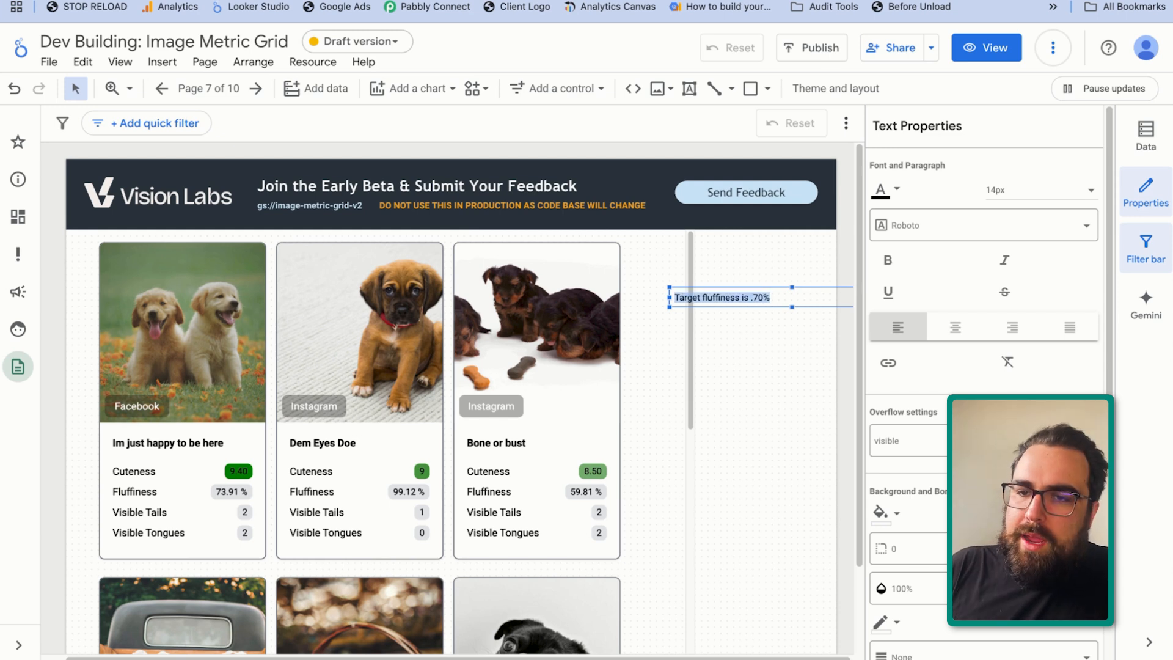
left_click(1003, 260)
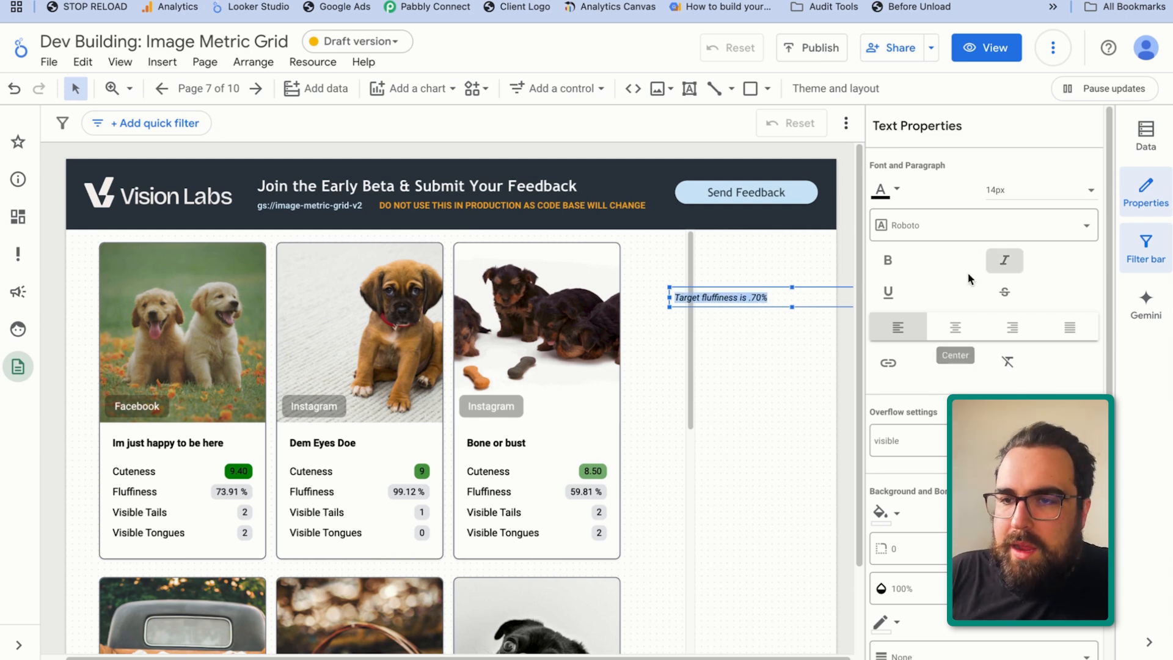
left_click(989, 191)
left_click(996, 303)
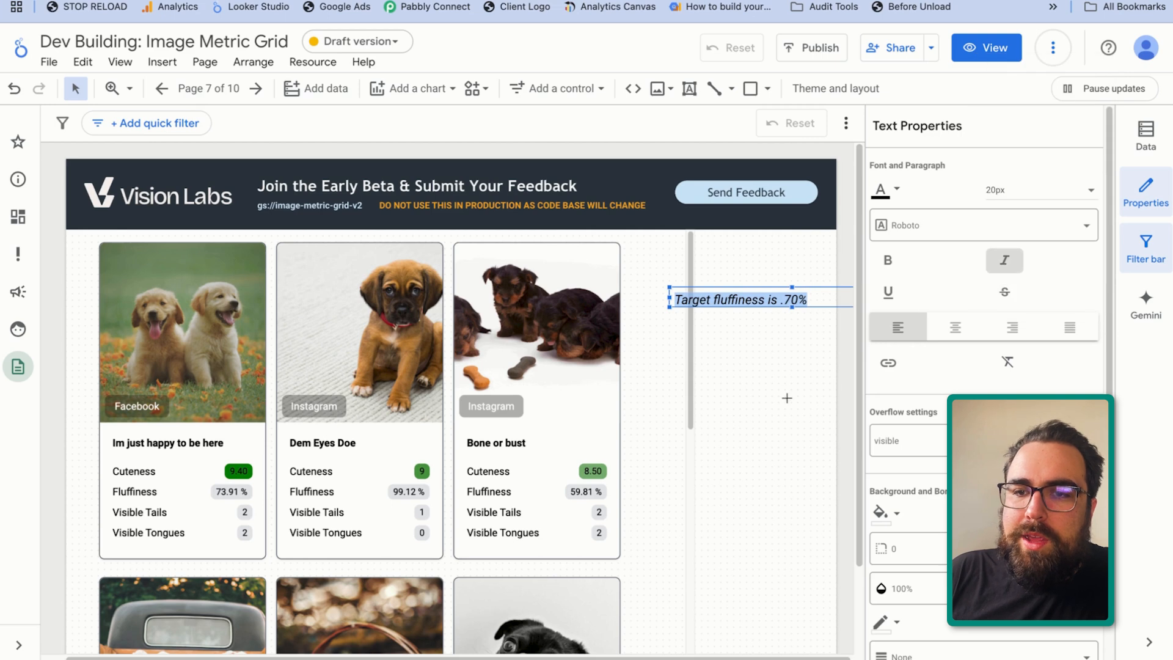
left_click(786, 397)
left_click(769, 292)
left_click_drag(772, 288, 797, 269)
Switch the report to view mode and look through the finished card grid
left_click(979, 55)
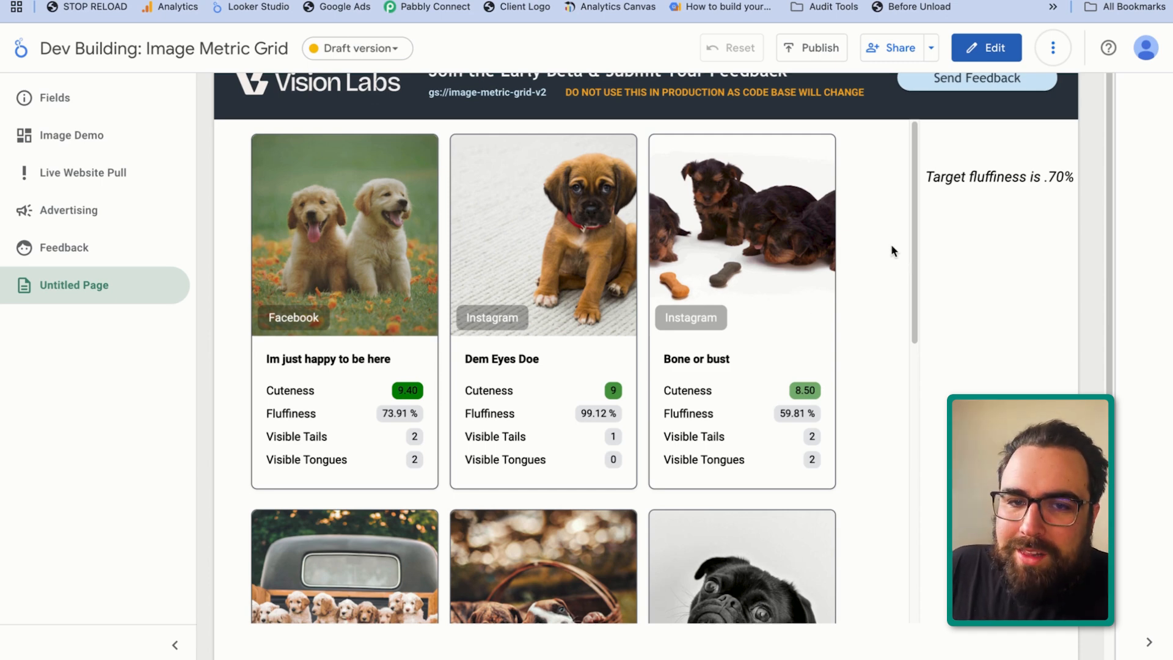
scroll(703, 337, "down", 10)
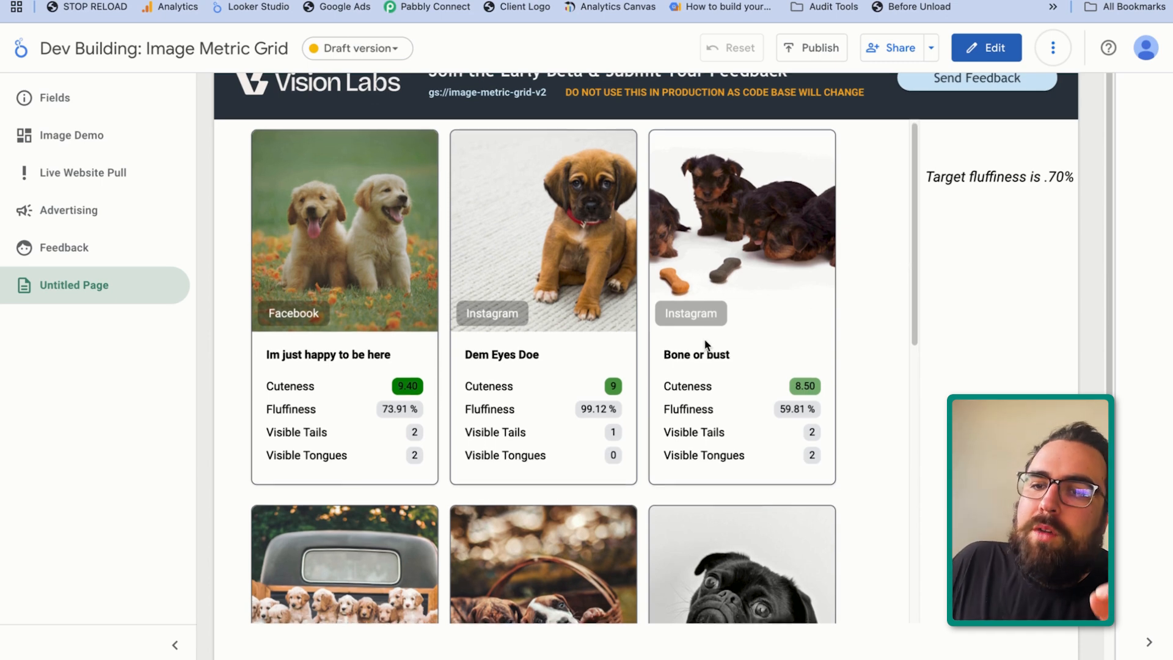
scroll(621, 317, "down", 1)
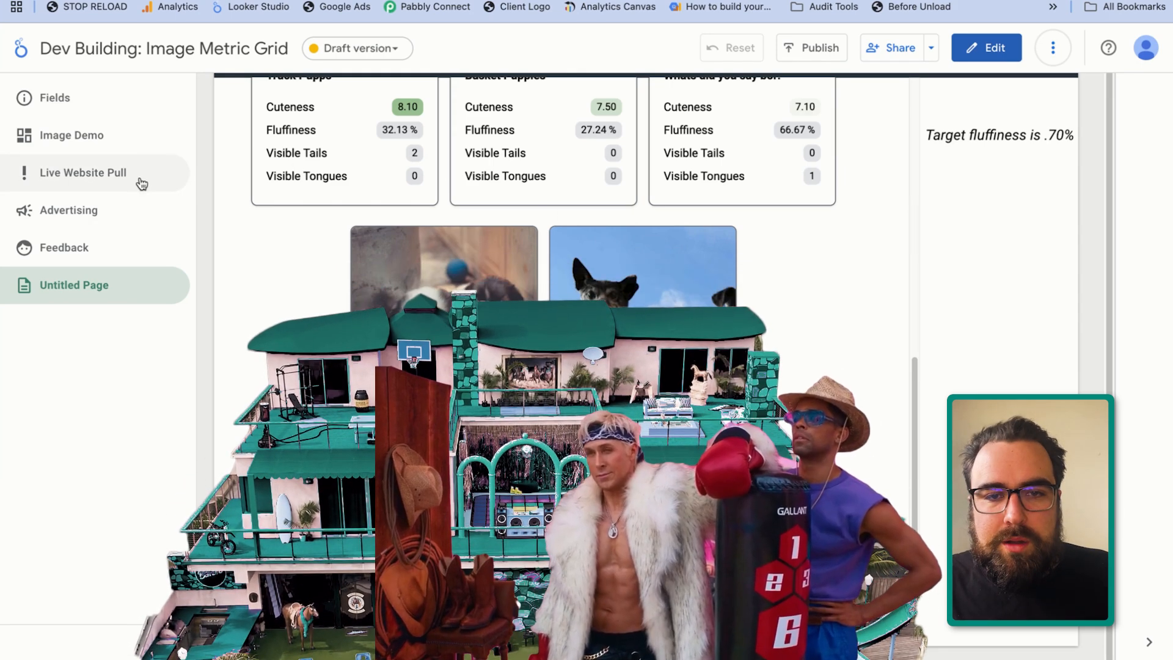
Open the Live Website Pull page of the report and look through its website screenshot cards
left_click(142, 182)
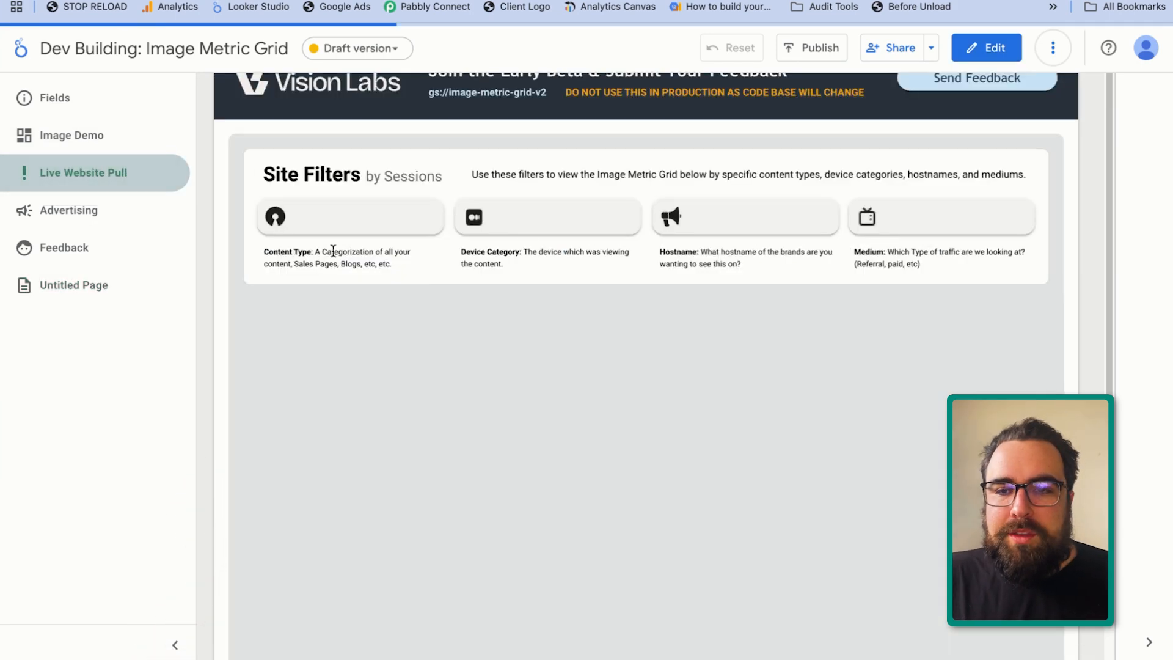
scroll(766, 429, "down", 1)
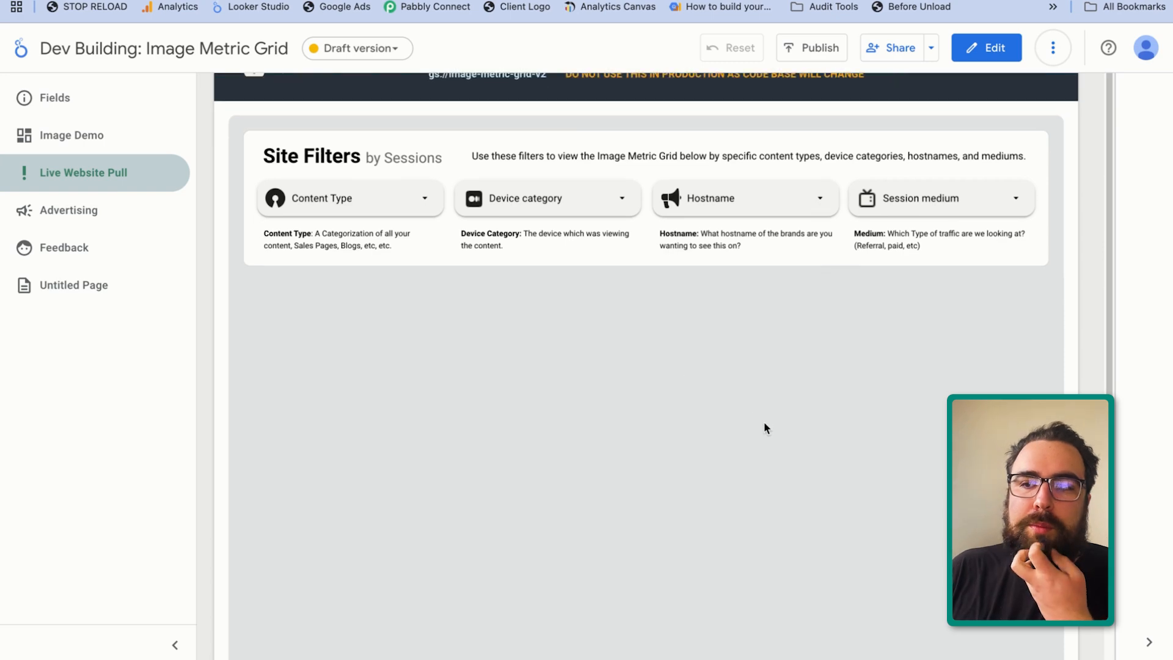
scroll(764, 423, "down", 3)
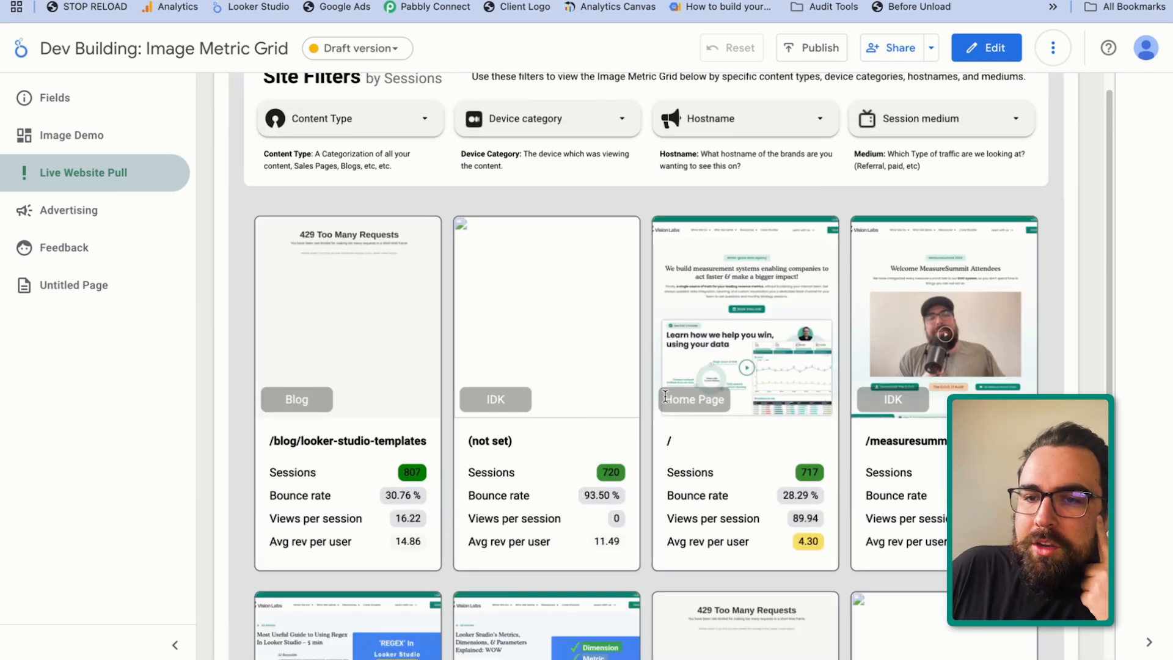
scroll(711, 361, "down", 5)
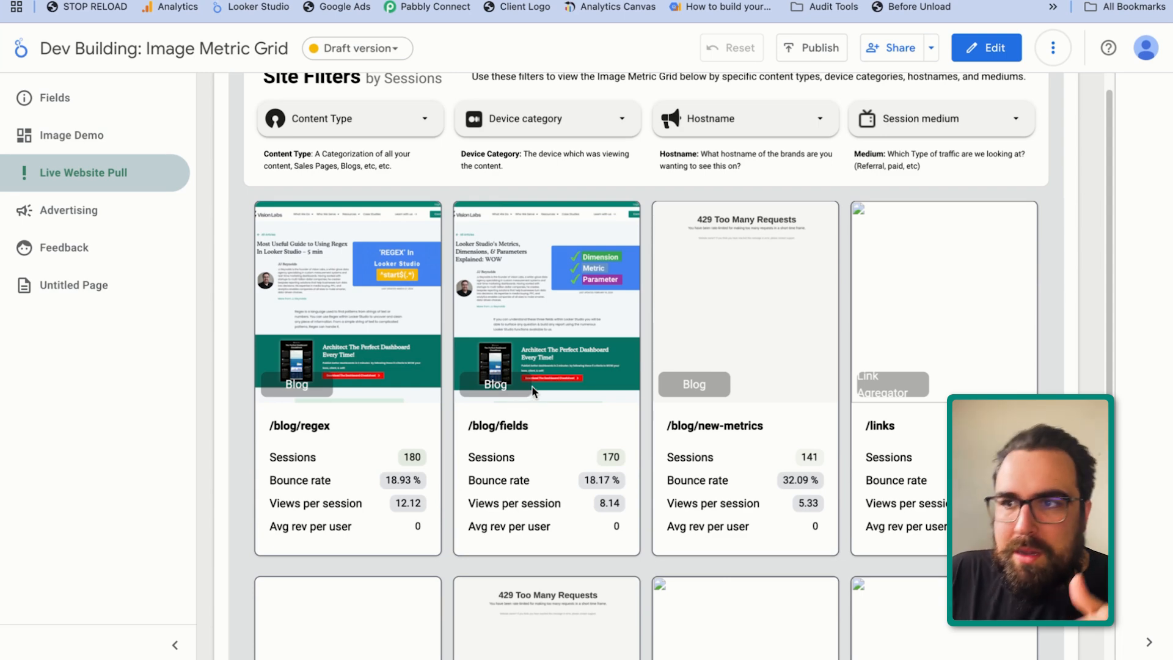
scroll(523, 475, "down", 5)
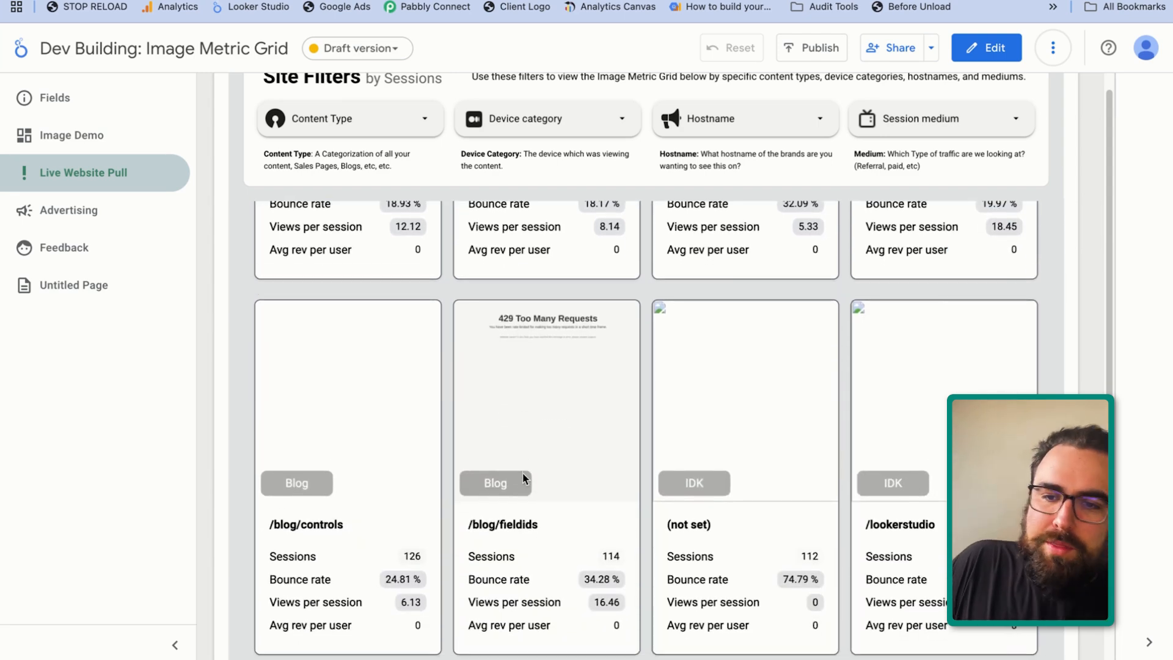
scroll(522, 473, "up", 5)
scroll(524, 473, "up", 5)
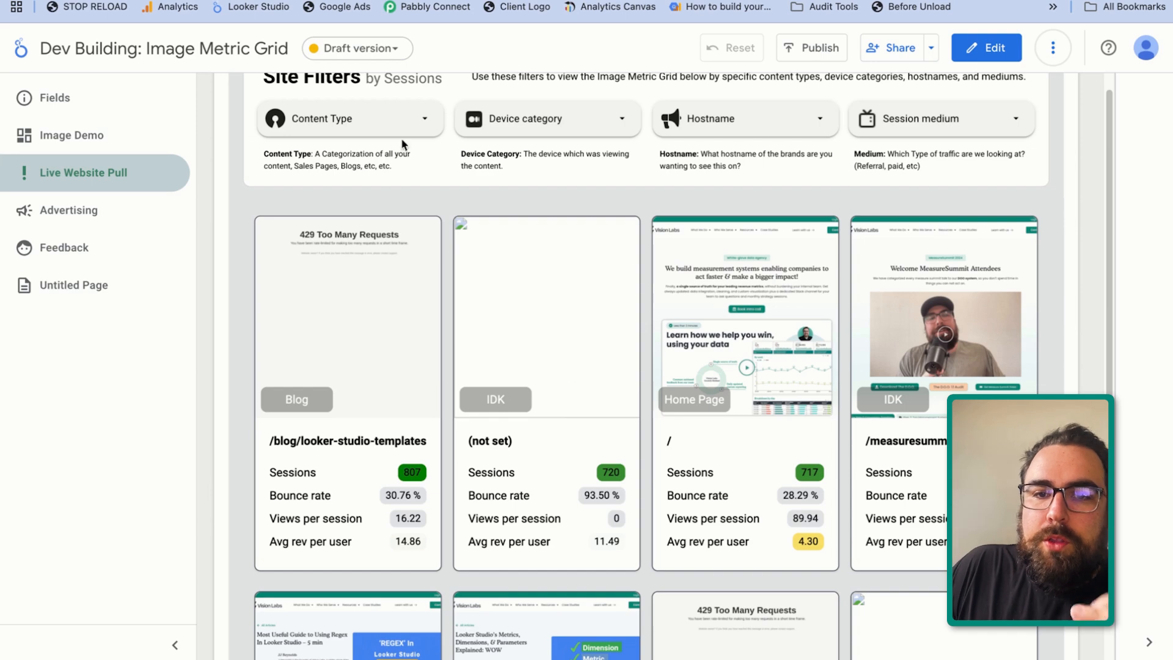
Filter the website cards to only the Blog content type and only the organic session medium
left_click(402, 116)
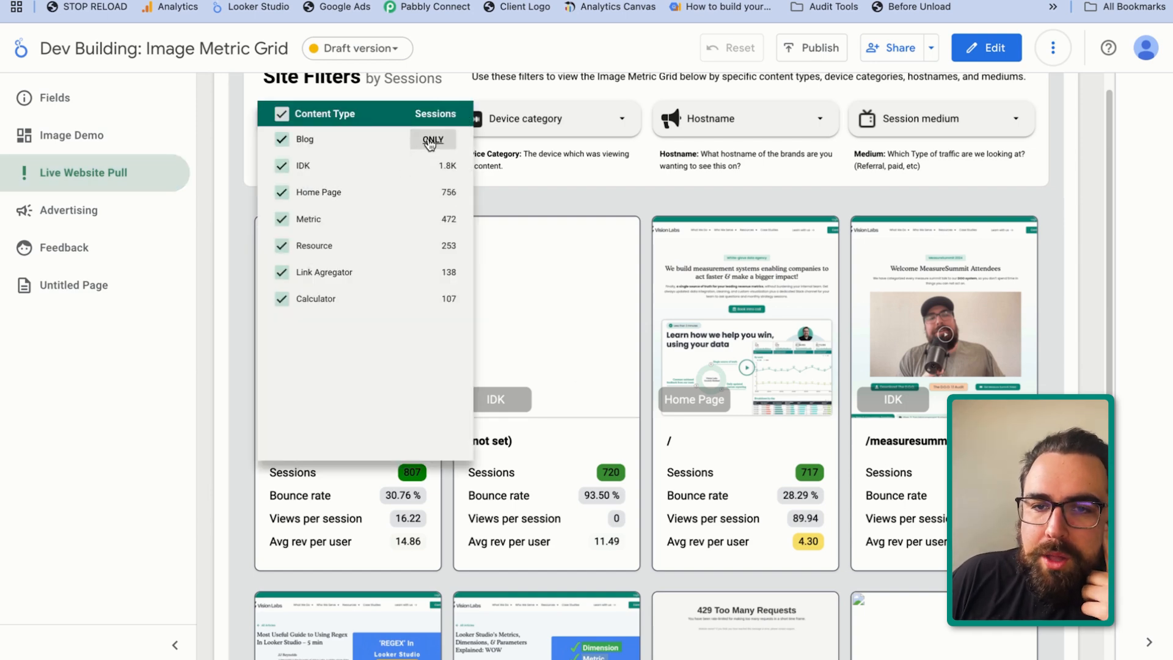
left_click(431, 142)
left_click(563, 176)
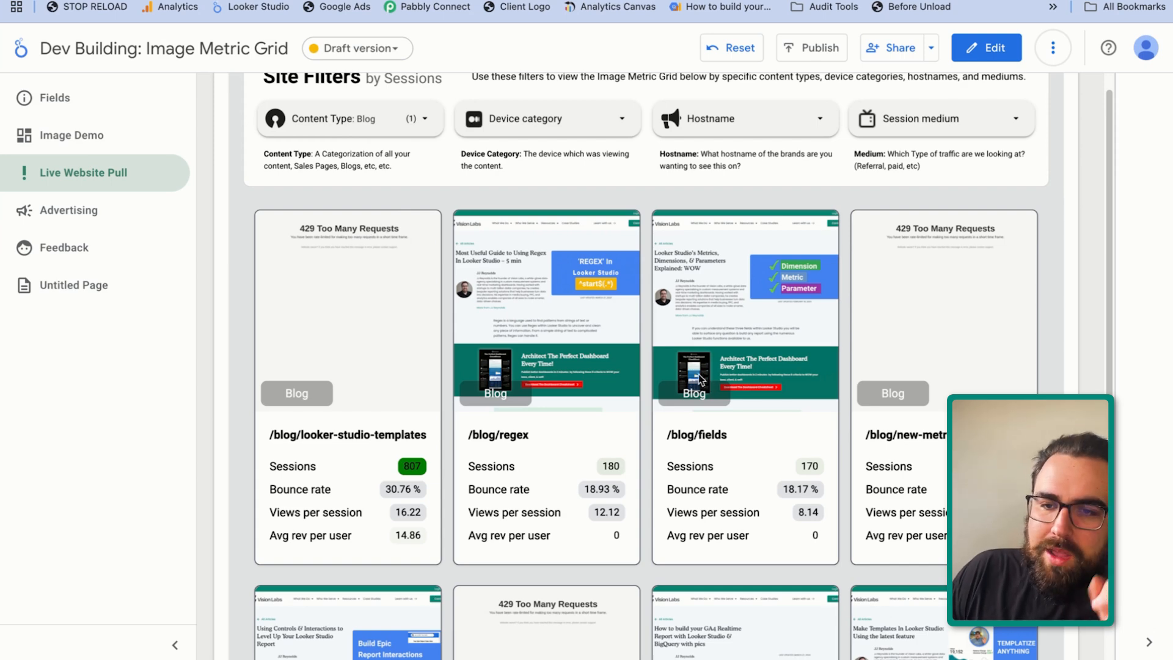
left_click(986, 119)
left_click(1028, 143)
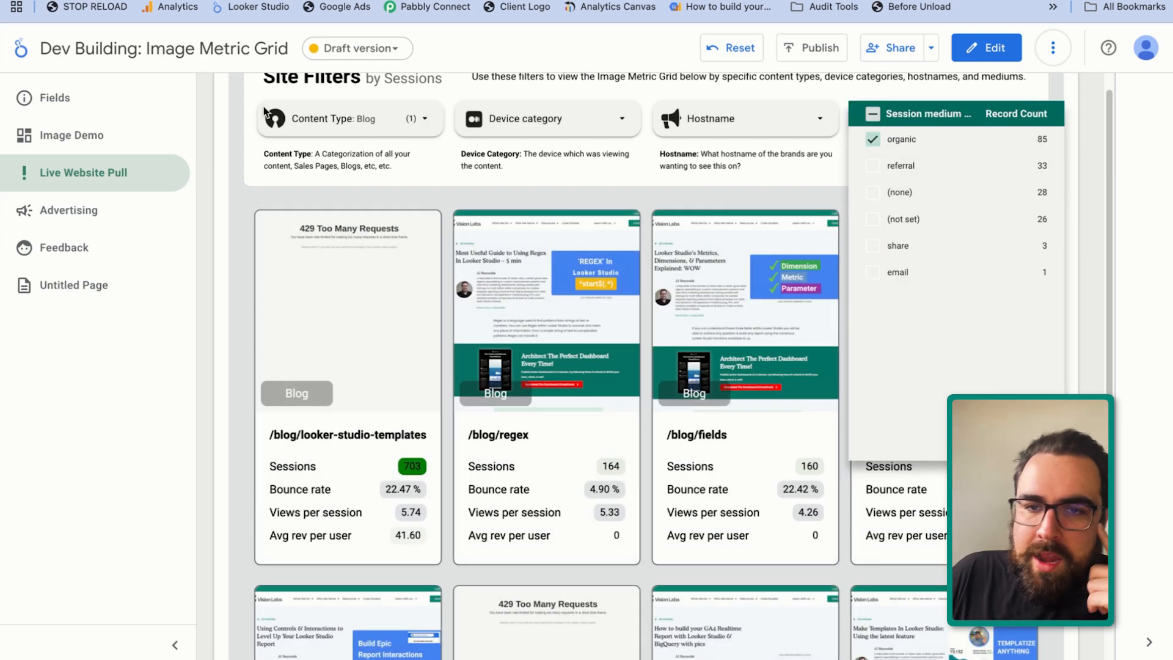
left_click(389, 148)
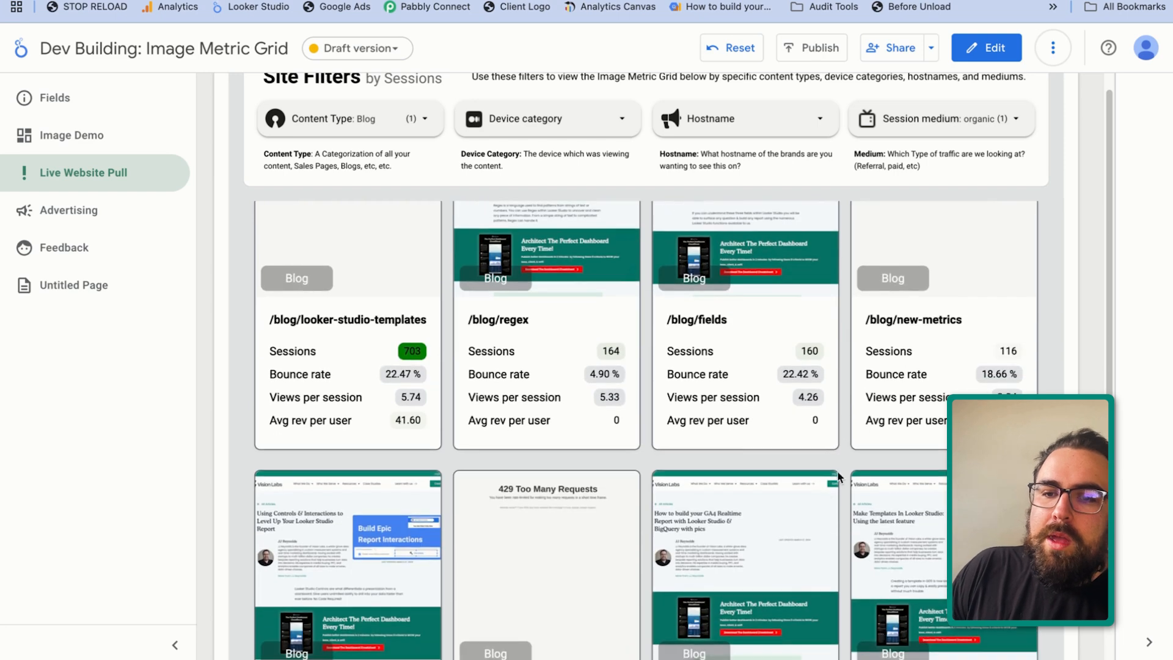
Look through the filtered blog cards and compare their bounce rate and views per session across rows
scroll(627, 325, "down", 5)
scroll(627, 319, "up", 2)
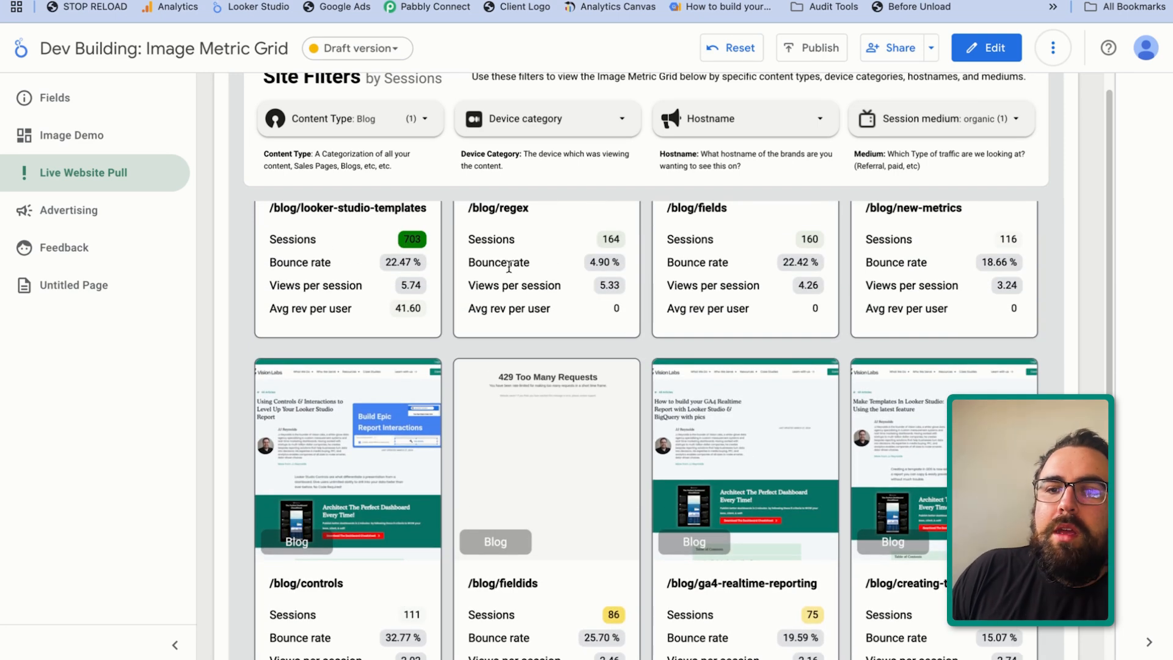
left_click_drag(510, 262, 819, 261)
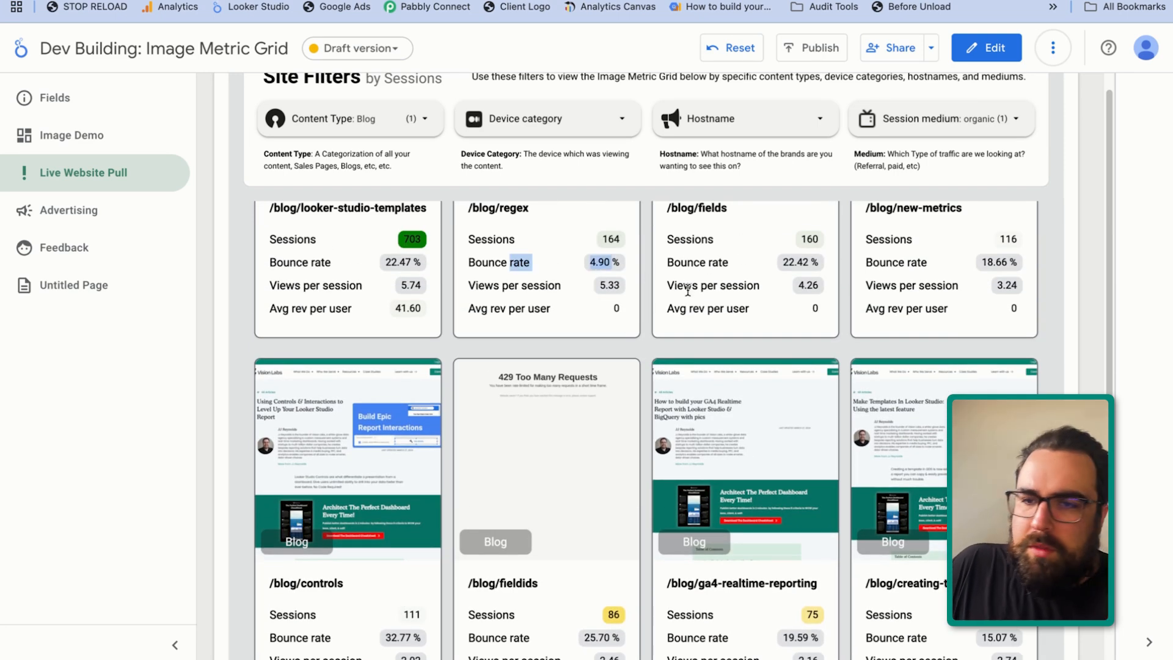
left_click_drag(688, 291, 768, 295)
scroll(740, 375, "down", 2)
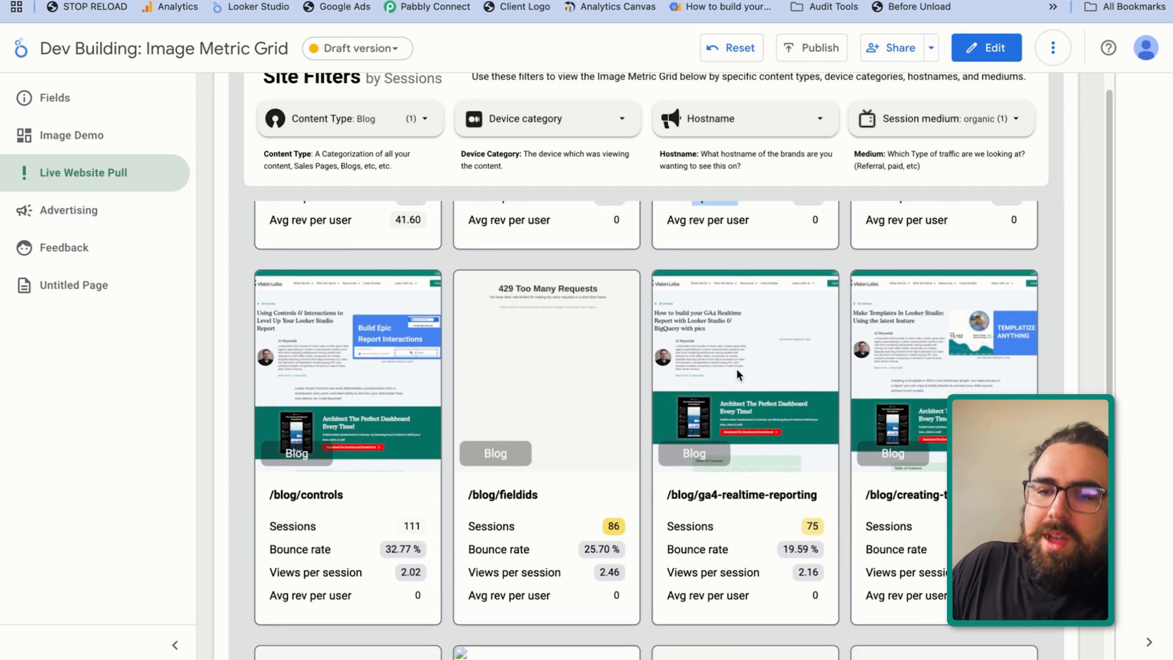
scroll(734, 369, "down", 6)
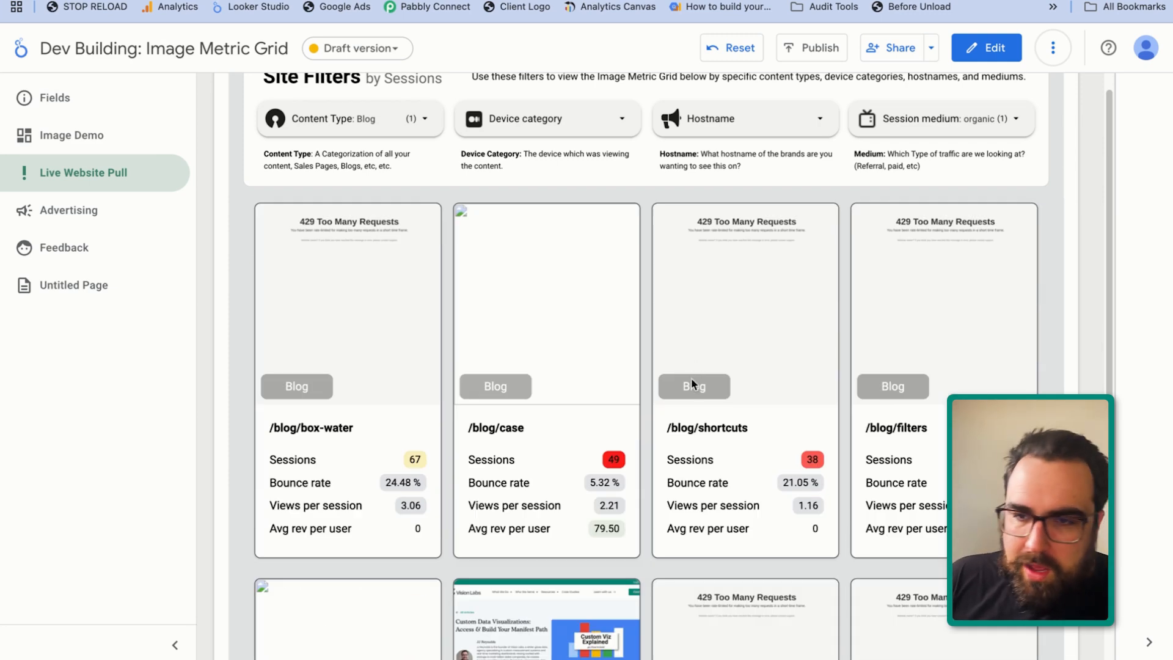
scroll(691, 373, "down", 9)
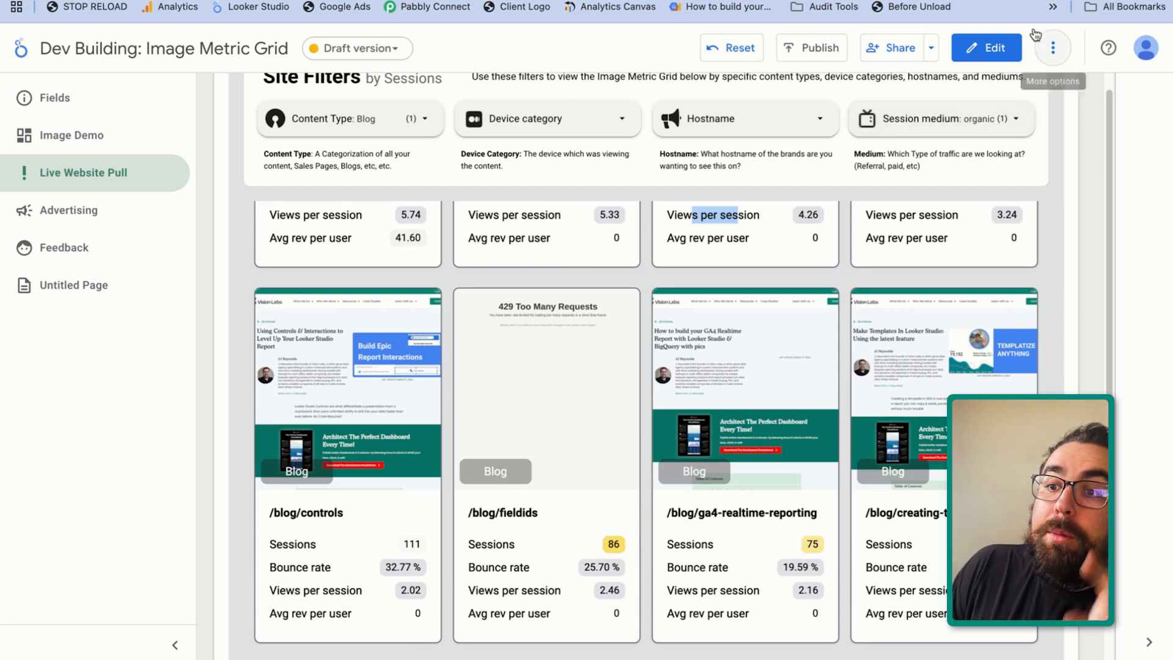
Switch the report to edit mode and check the Public Demo Website sheet in its Google Sheets source, returning to the report
left_click(985, 48)
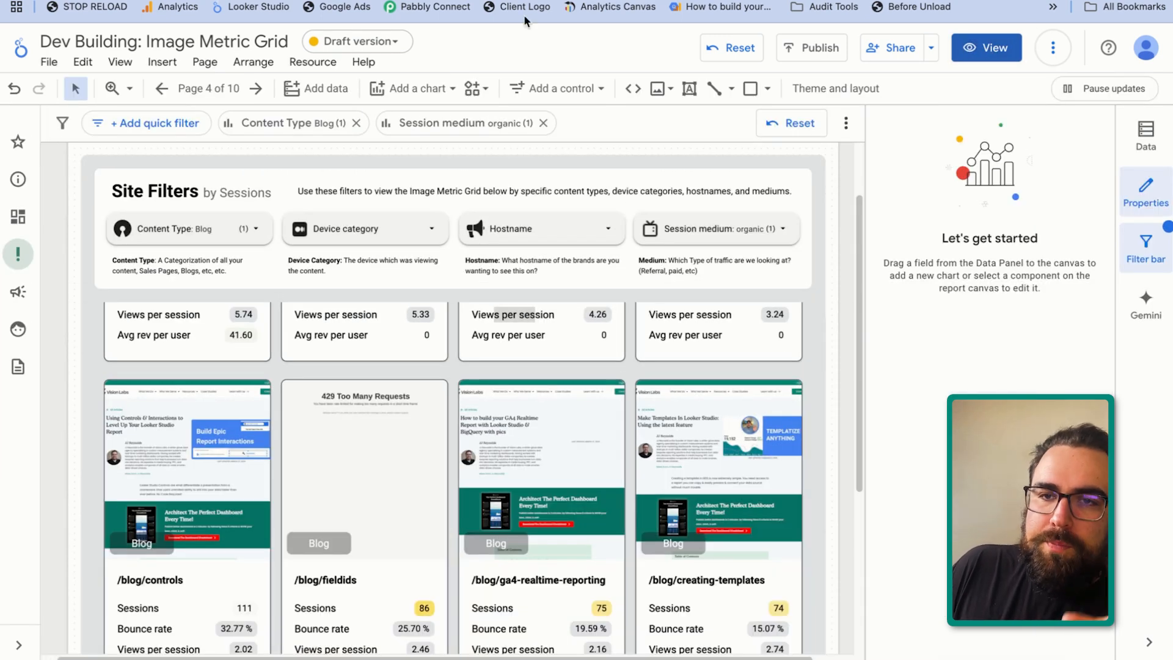
left_click(384, 1)
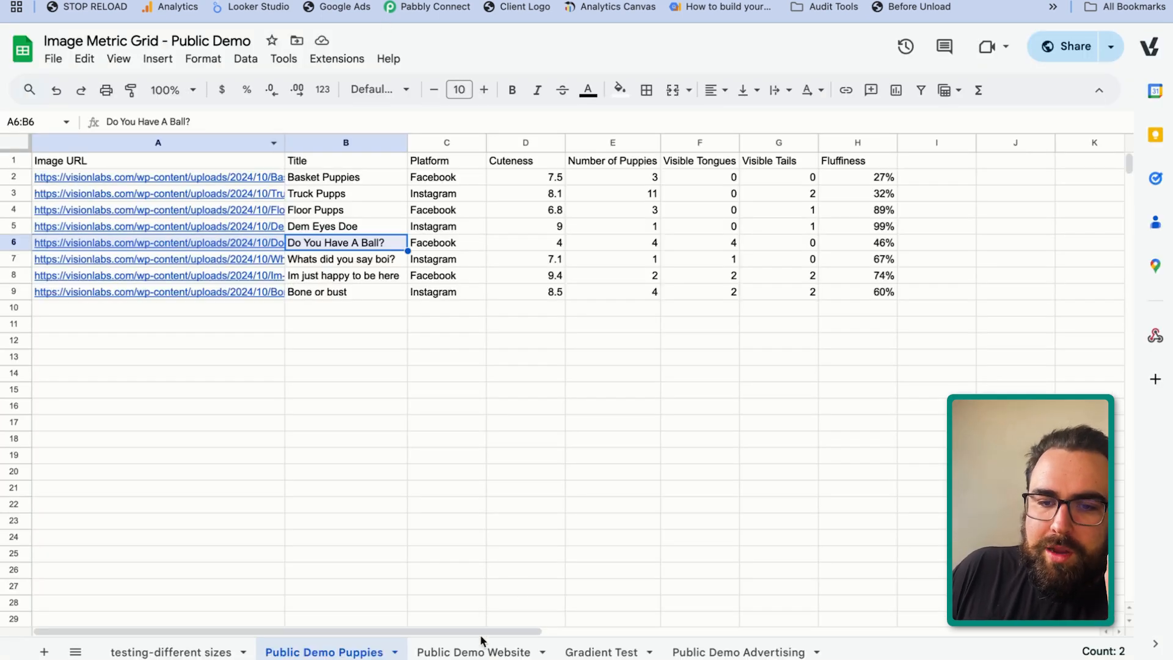
left_click(494, 650)
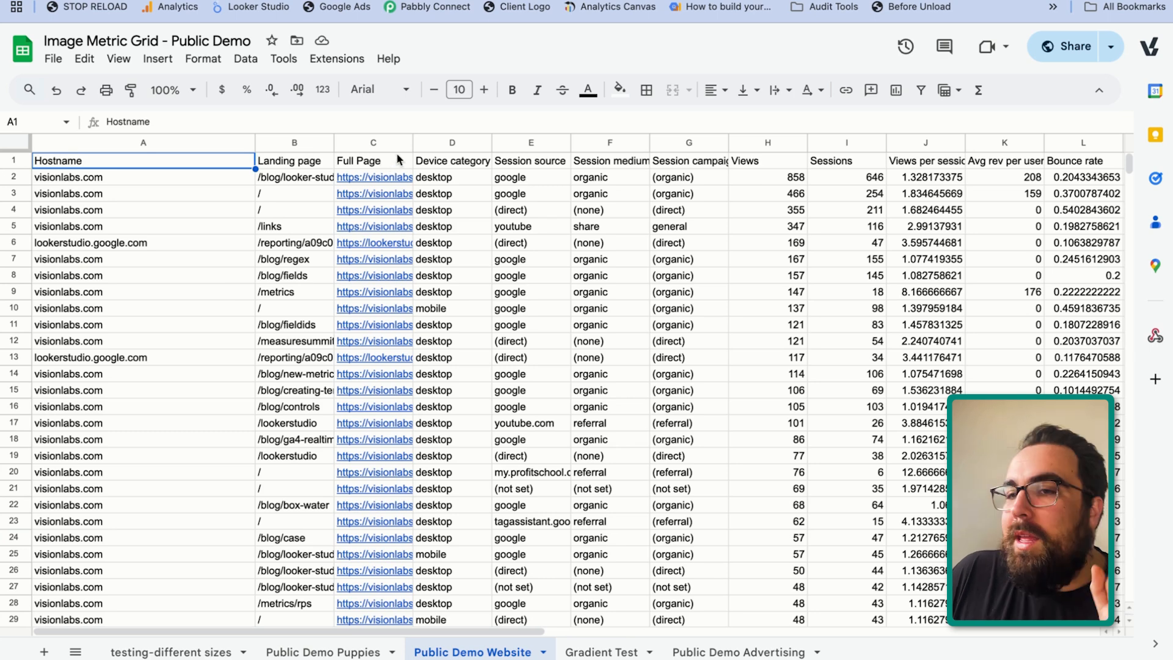
left_click(244, 0)
Select the website card grid and open the Full Page Image calculated field from its data source for editing
left_click(696, 292)
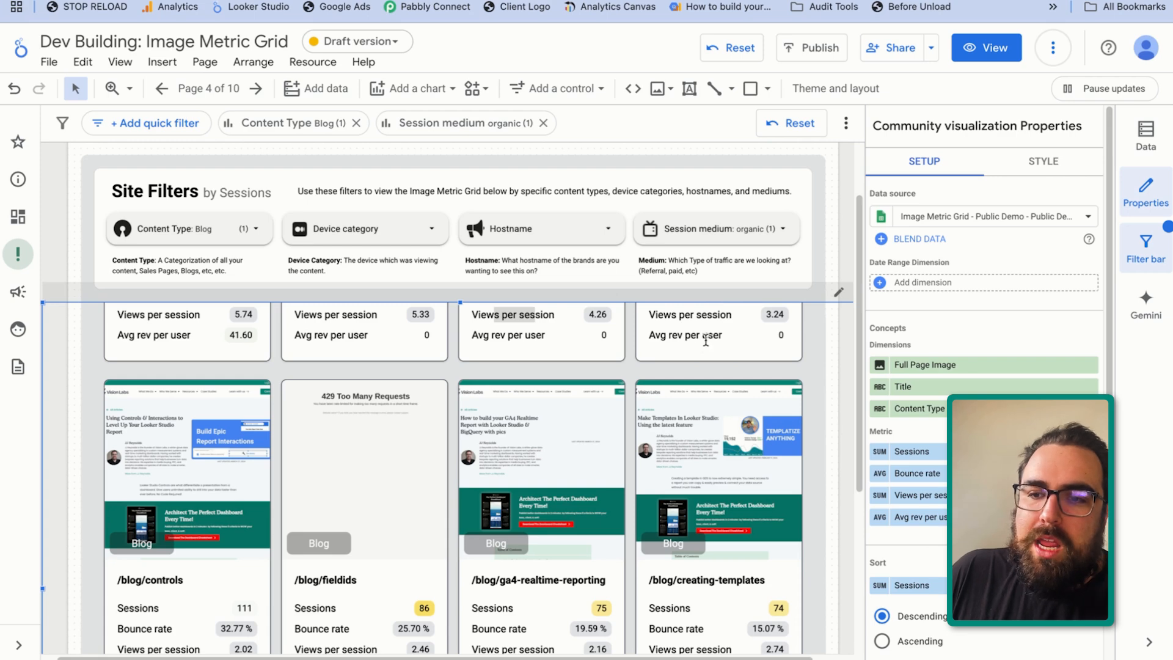
scroll(984, 367, "down", 1)
left_click(1143, 135)
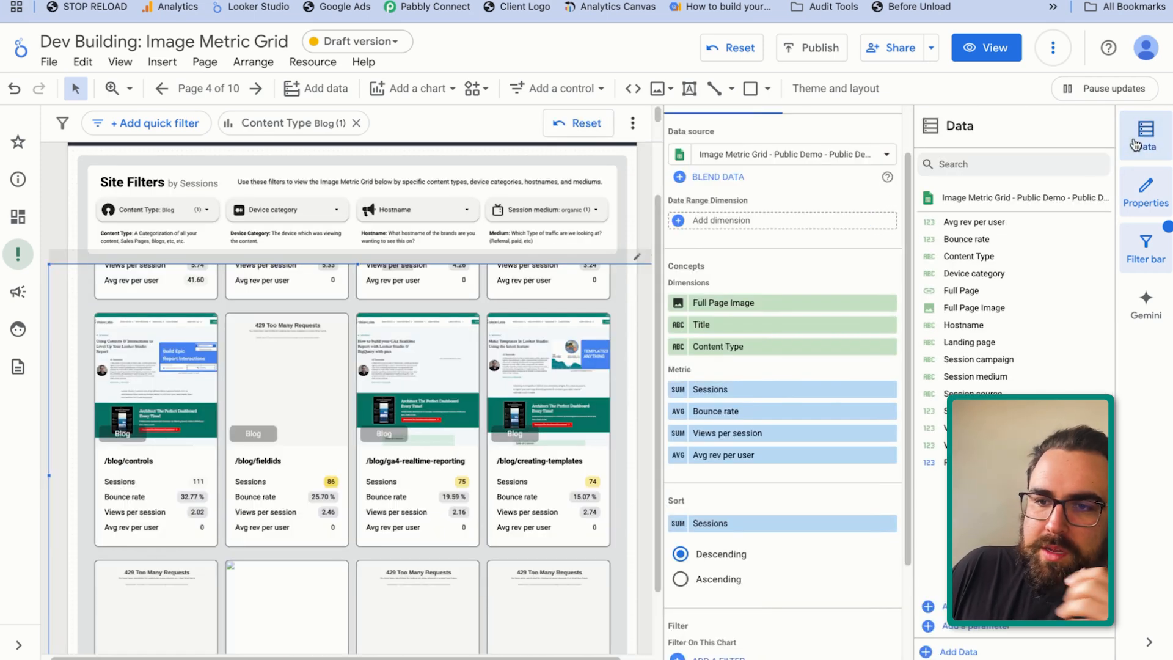
left_click(927, 308)
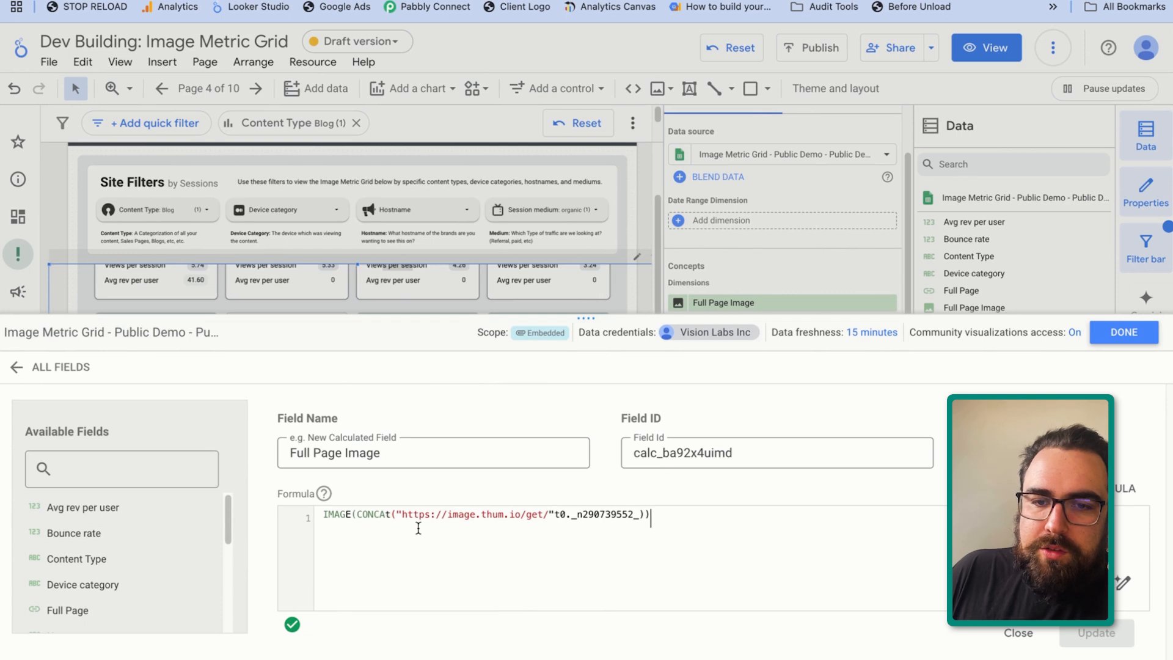
left_click_drag(397, 514, 271, 522)
left_click(693, 520)
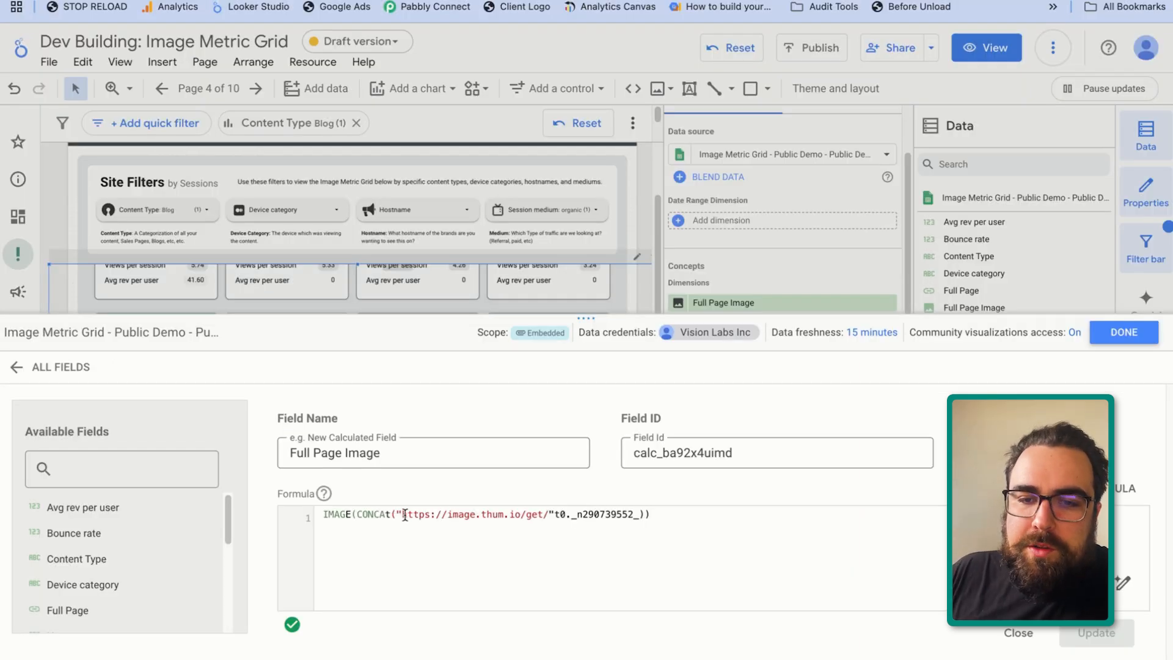
left_click_drag(404, 515, 547, 515)
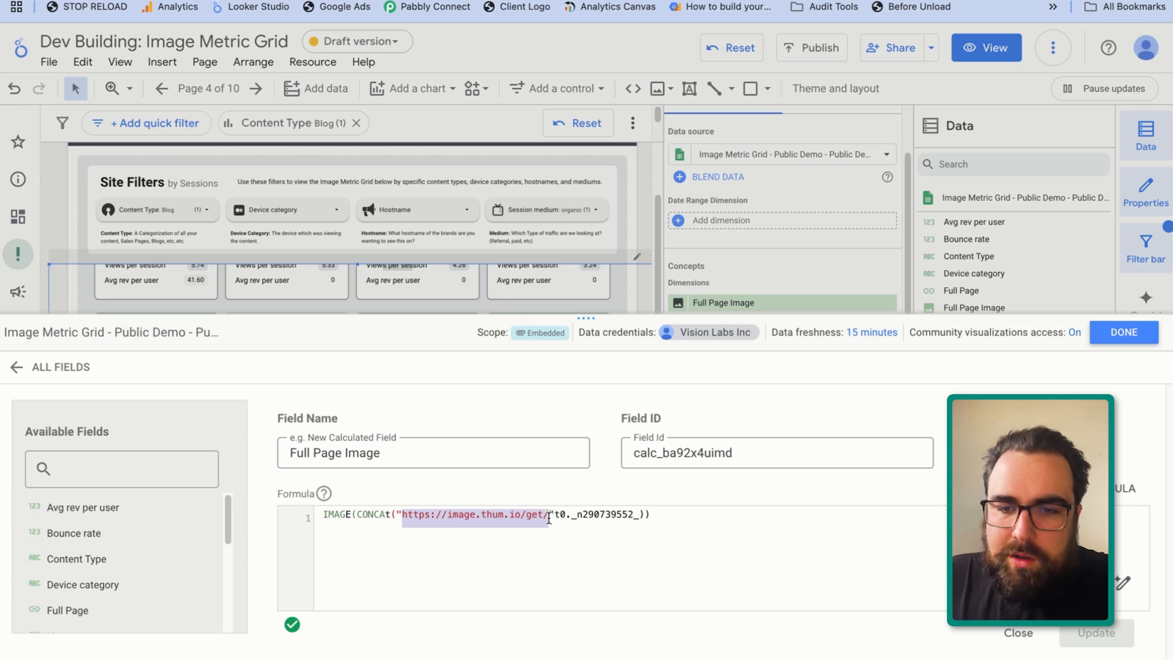
left_click_drag(549, 518, 401, 522)
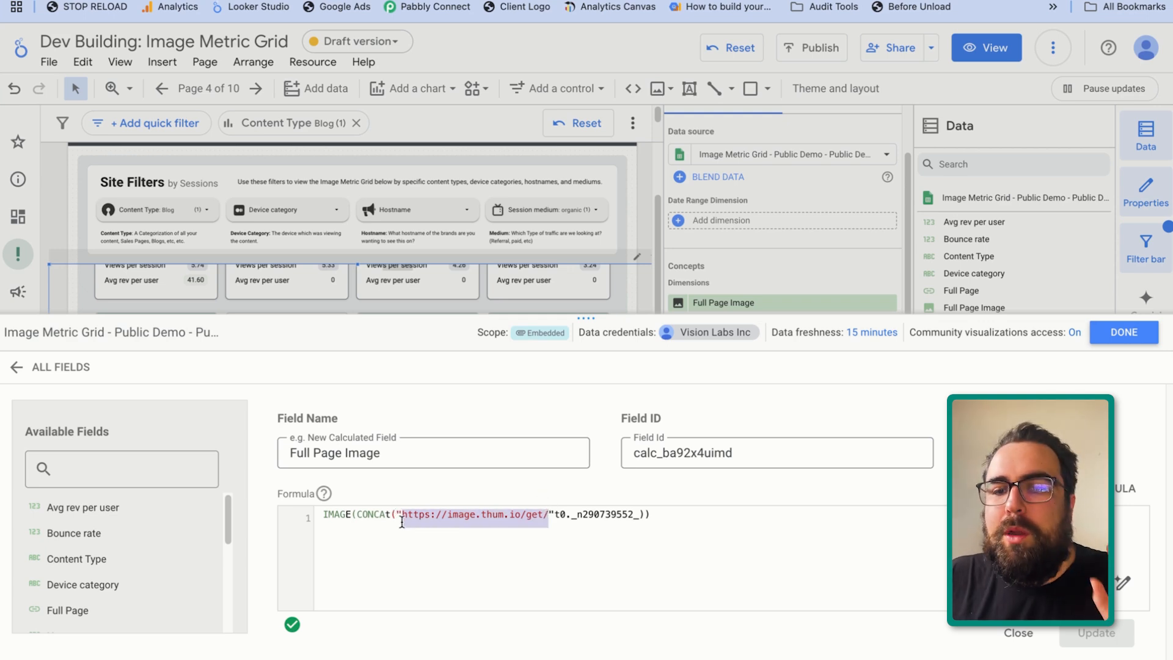
left_click(457, 544)
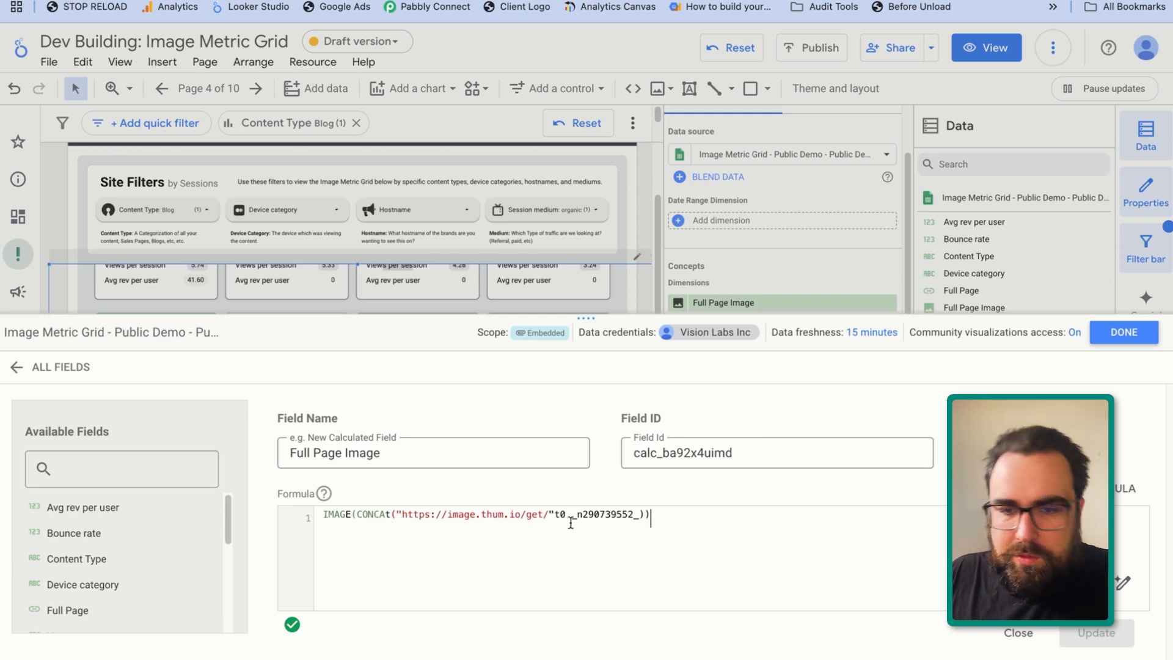
left_click_drag(650, 517, 315, 518)
left_click(423, 520)
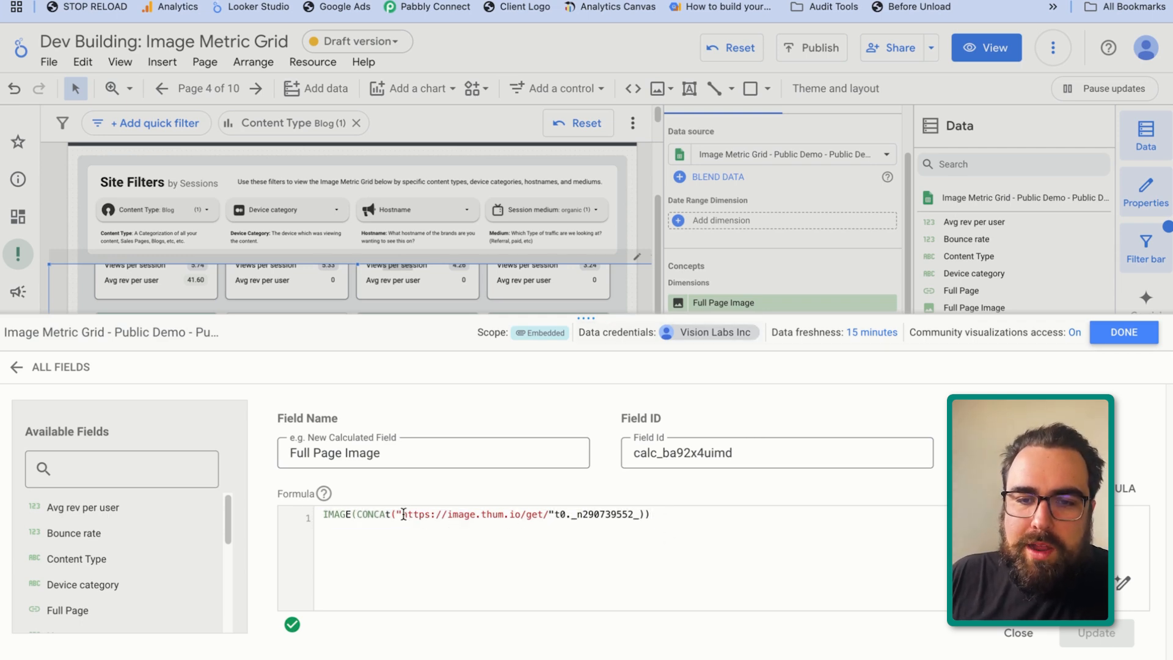
left_click_drag(401, 518, 546, 515)
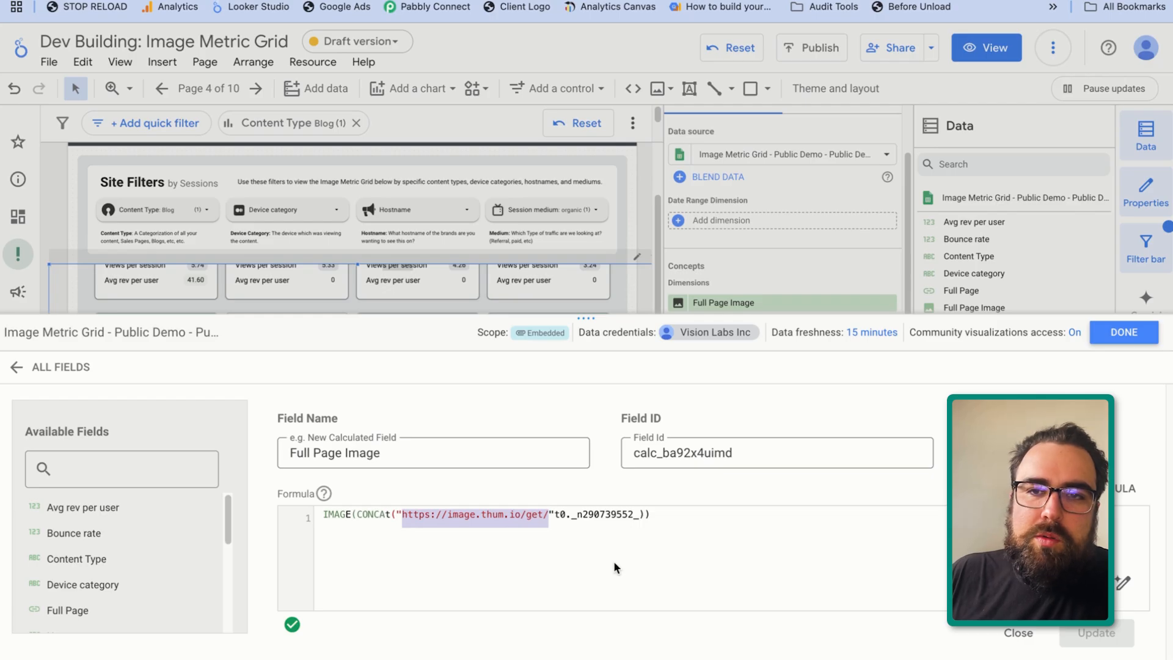
key("super+c")
key("super+t")
key("super+v")
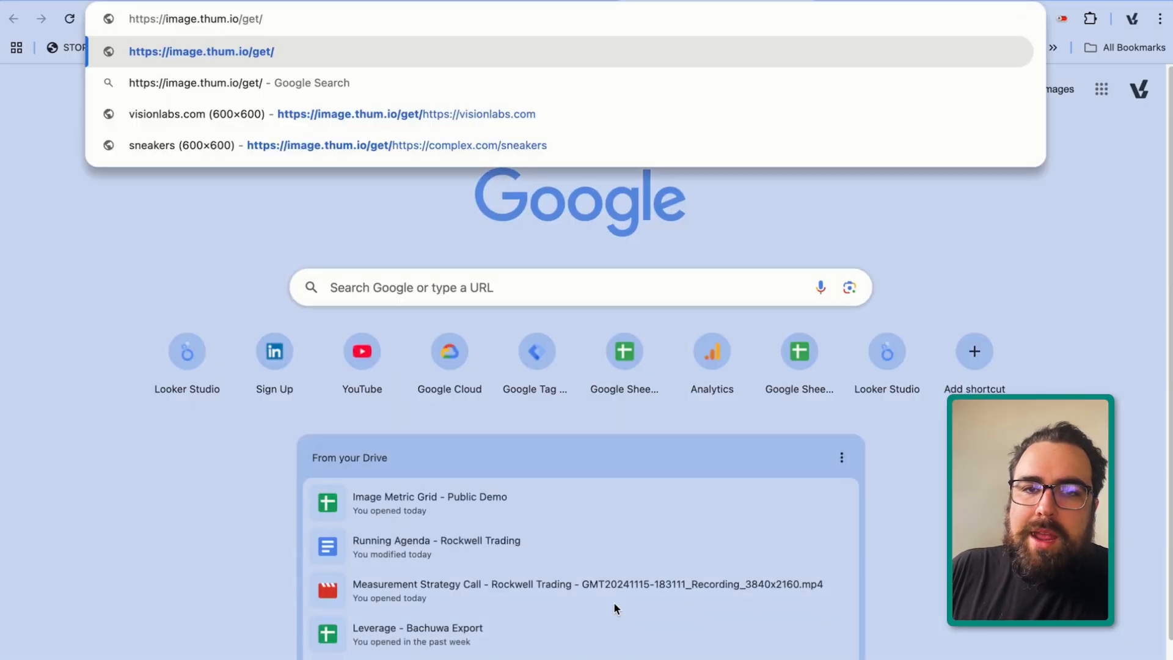
left_click(486, 119)
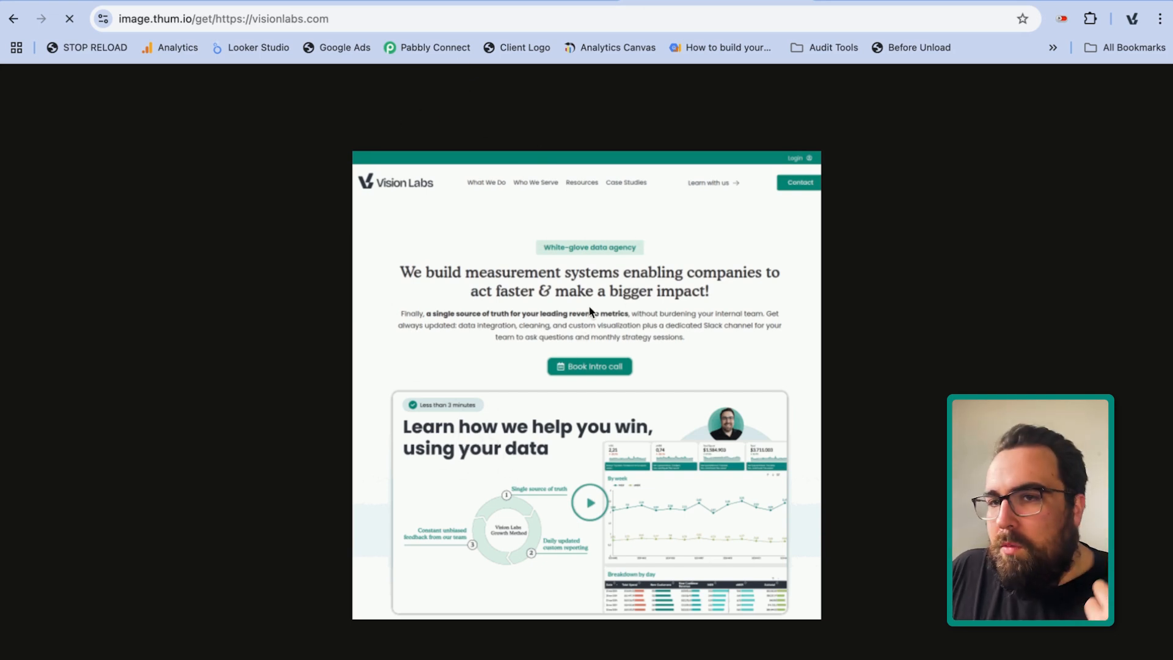
Inspect the address of the generated site screenshot, return to the report and close the calculated field editor
left_click(480, 20)
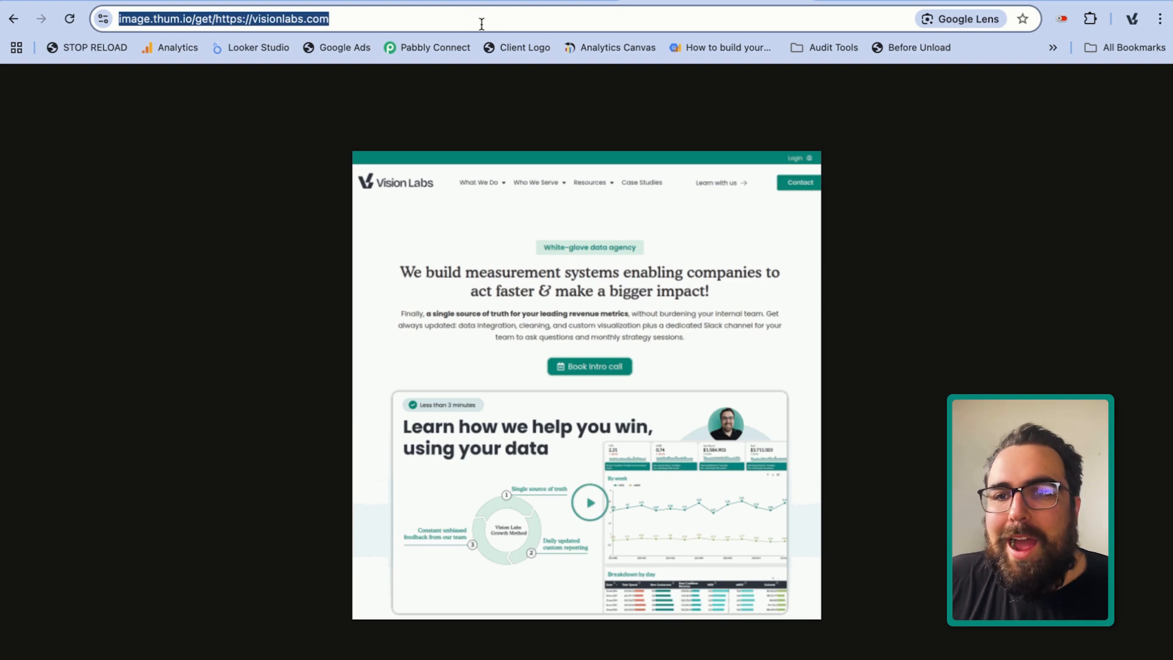
left_click(481, 17)
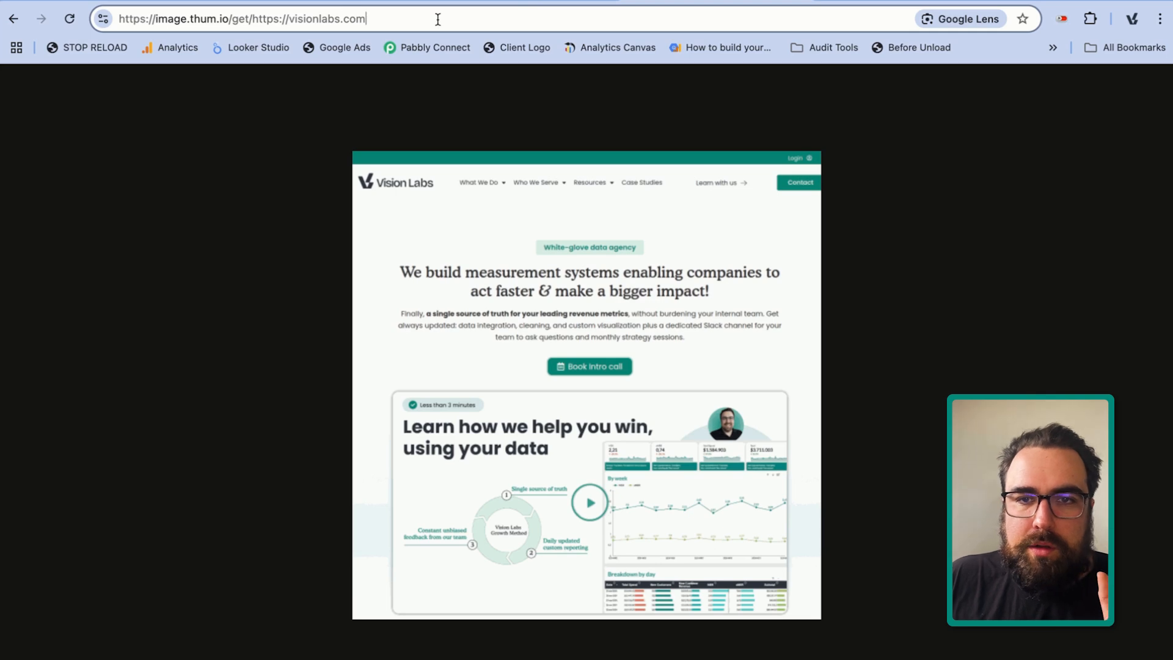
left_click_drag(438, 20, 308, 6)
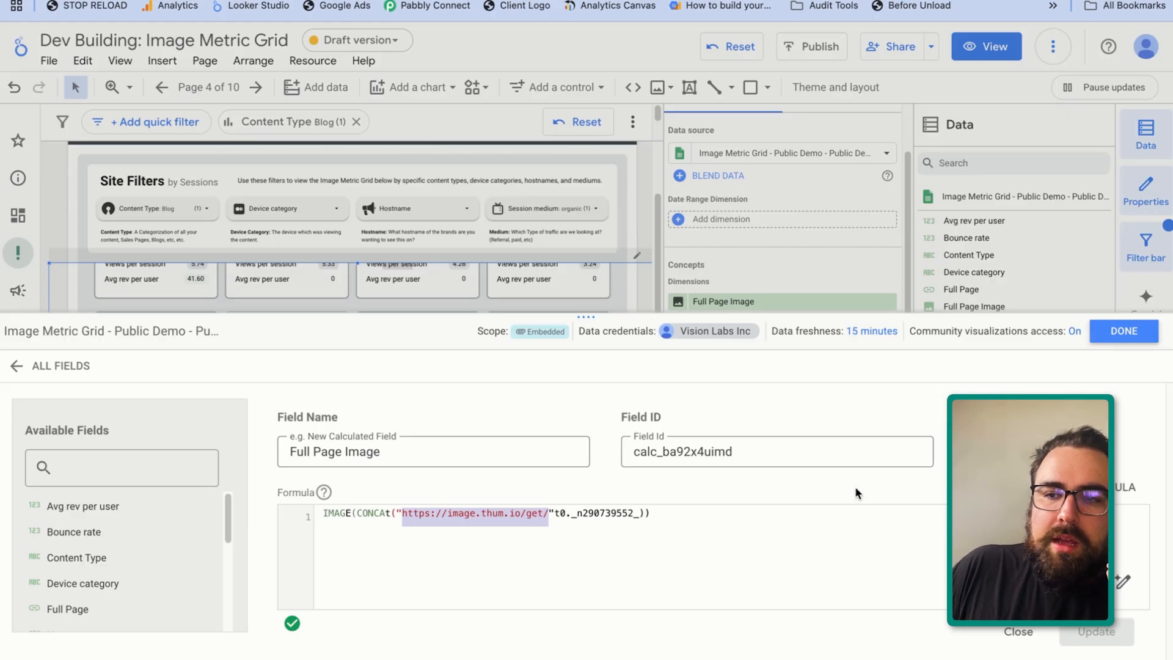
left_click(1117, 331)
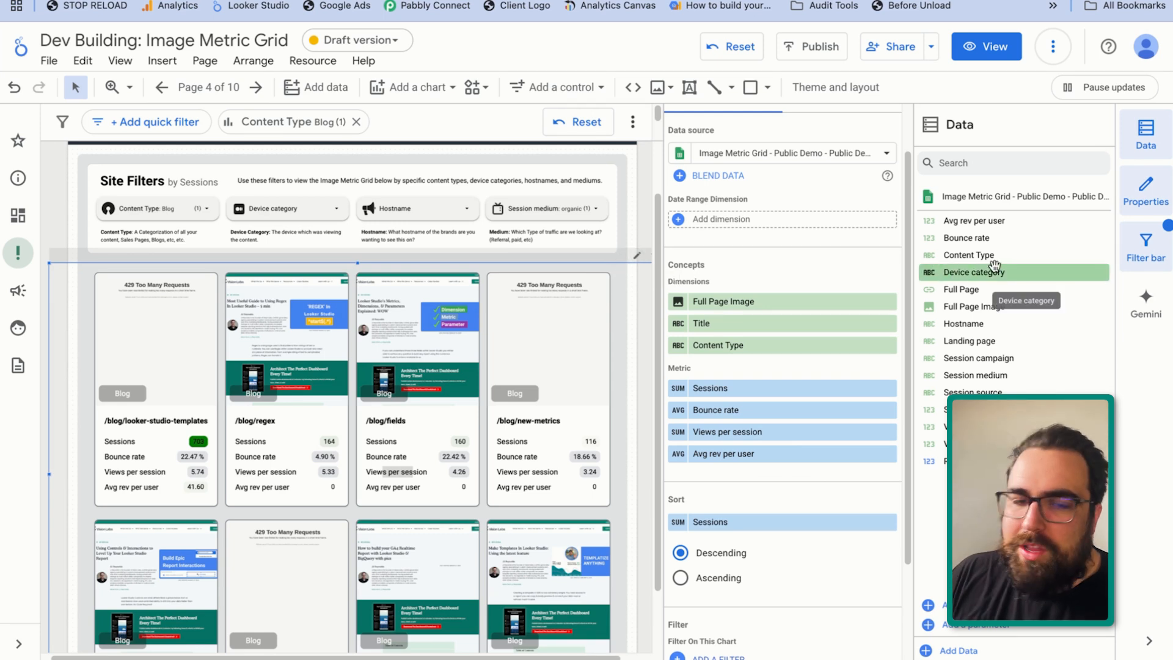
Look through the Advertising and Feedback pages, and highlight the visualization path in The Goal page's header banner
left_click(19, 645)
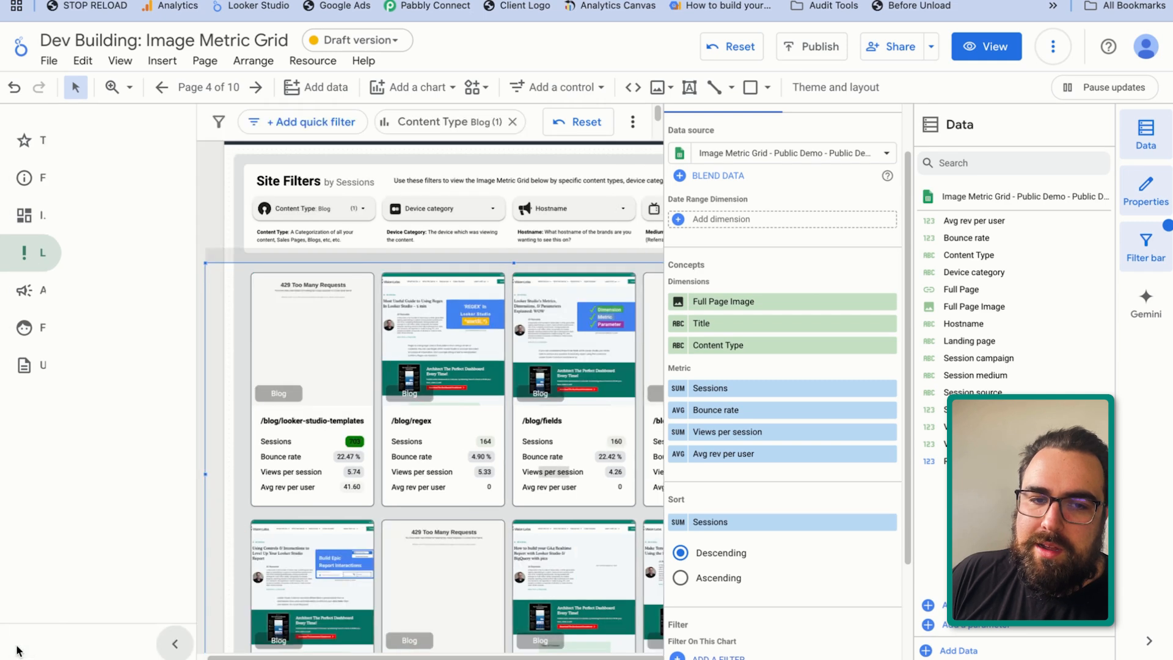
left_click(91, 292)
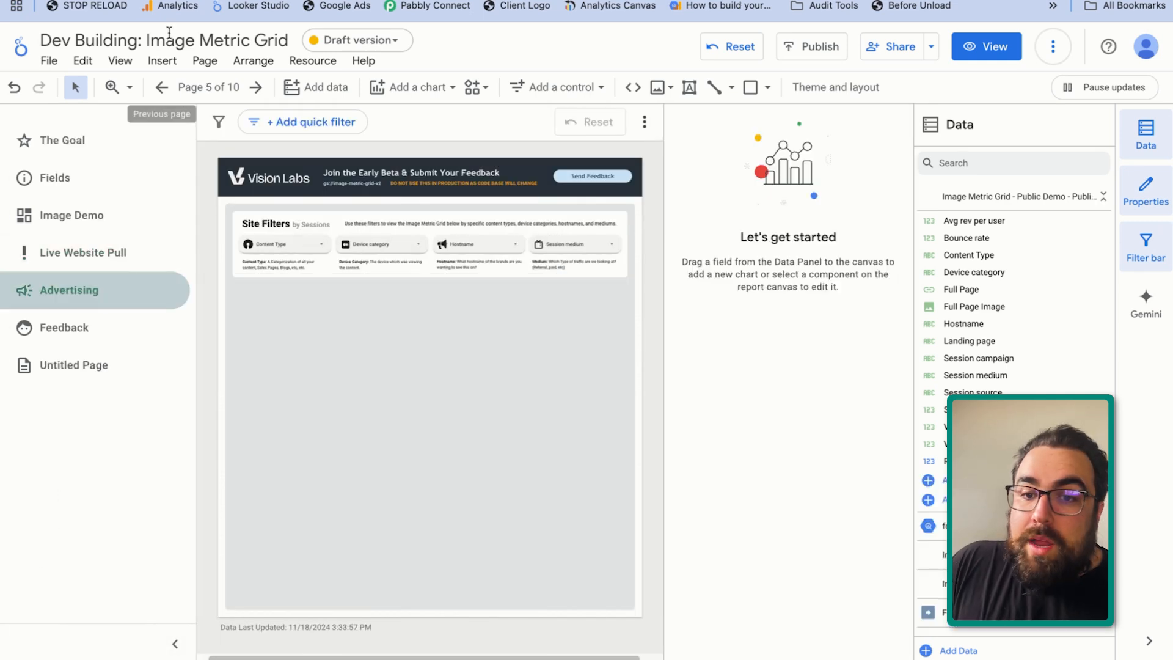
left_click(98, 321)
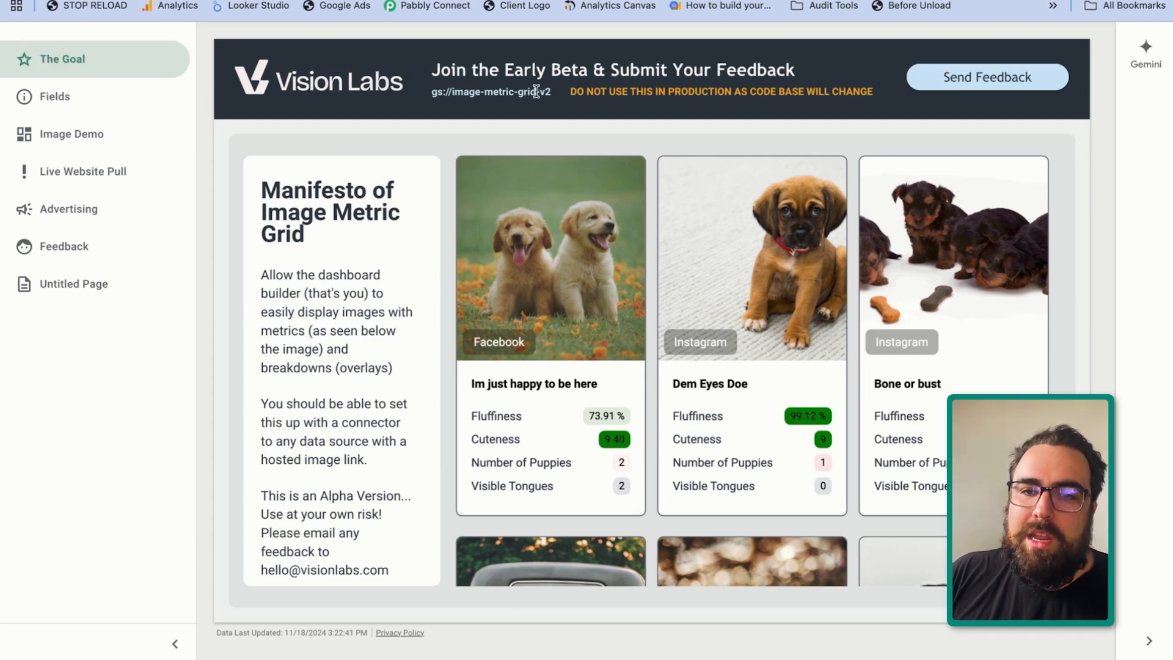
left_click_drag(535, 92, 406, 97)
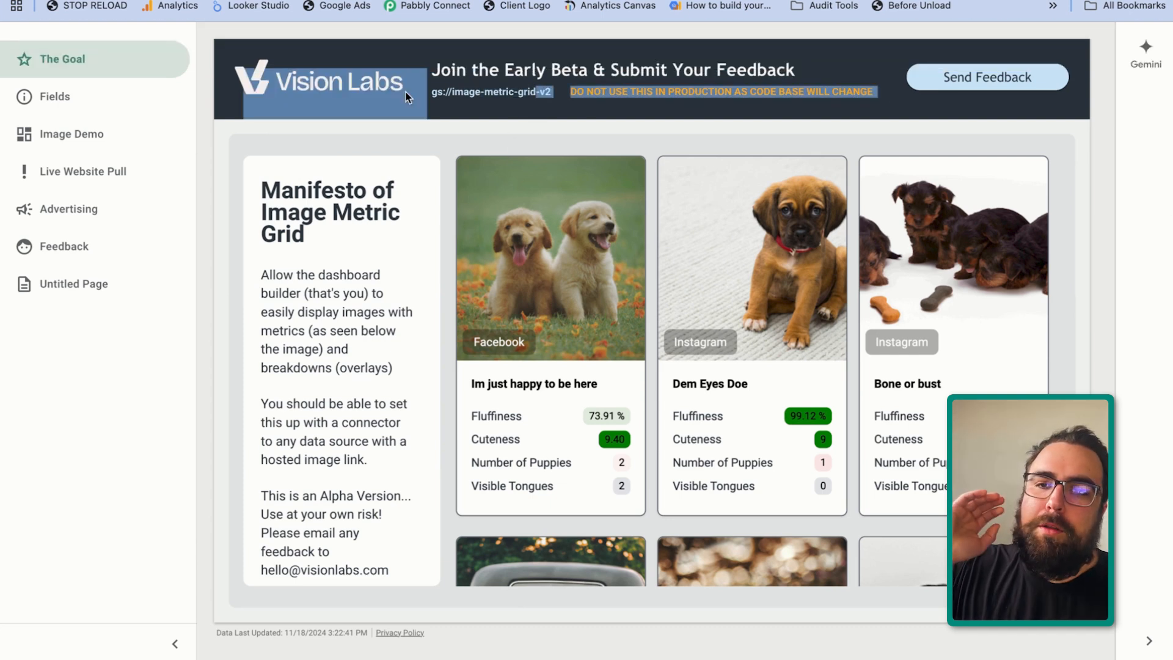
mouse_move(605, 25)
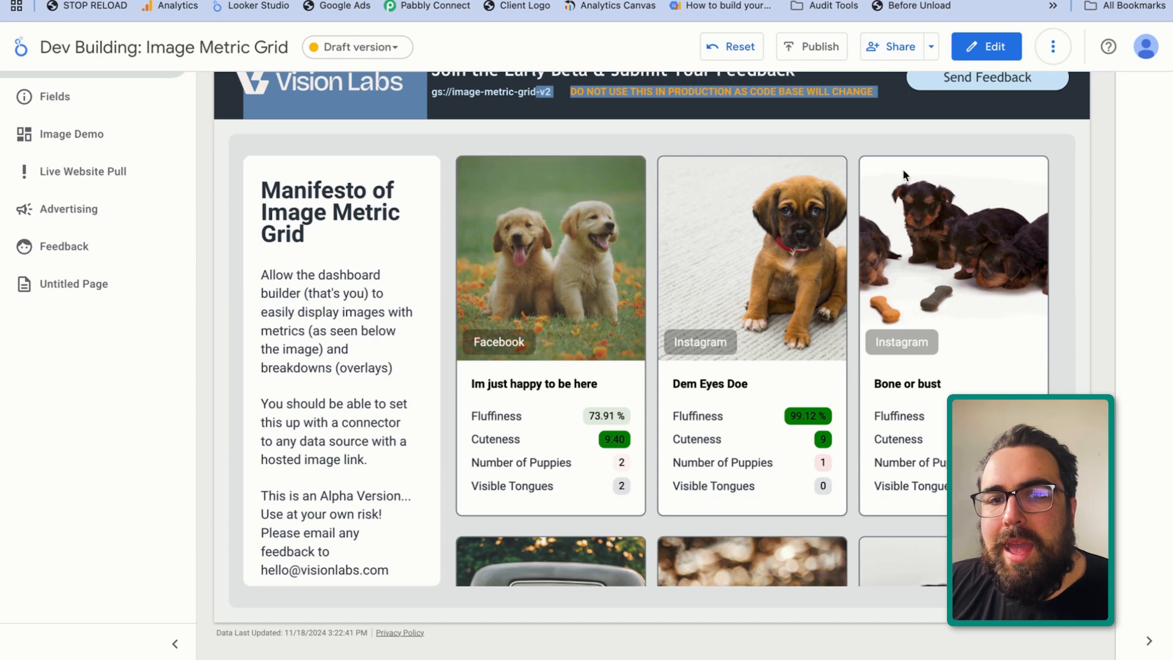